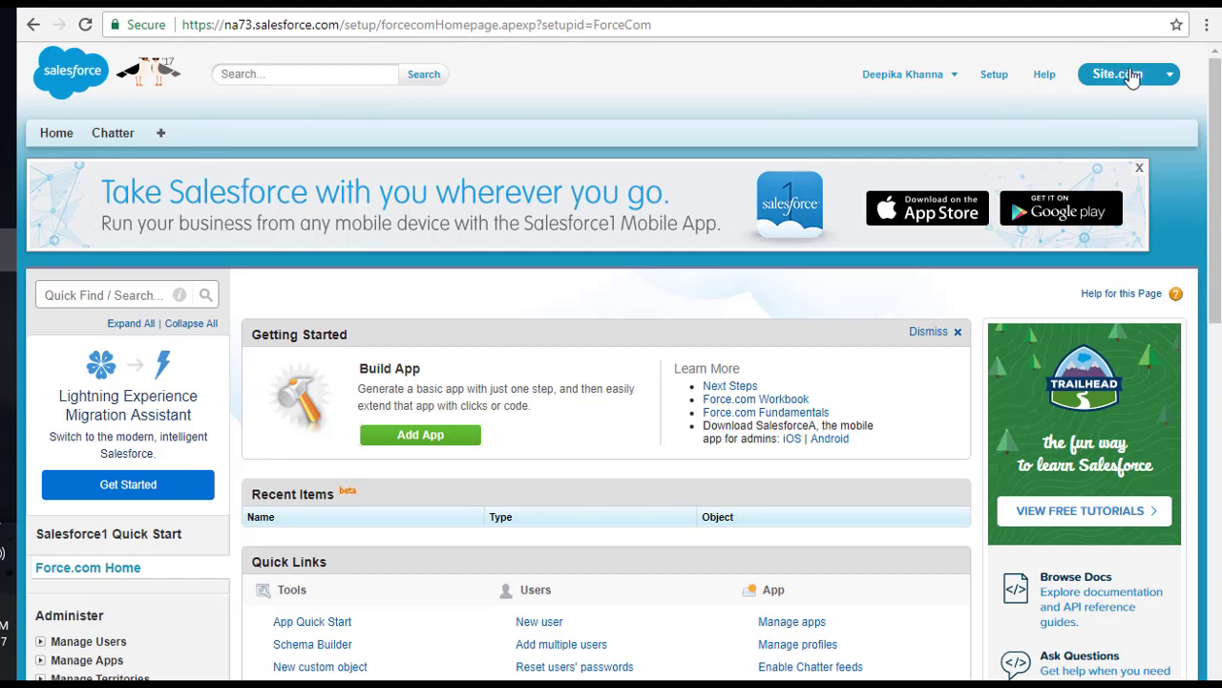
Switch from the Site.com app to the Sales app and open the Accounts home page
{"action": "left_click", "coordinate": [1134, 74]}
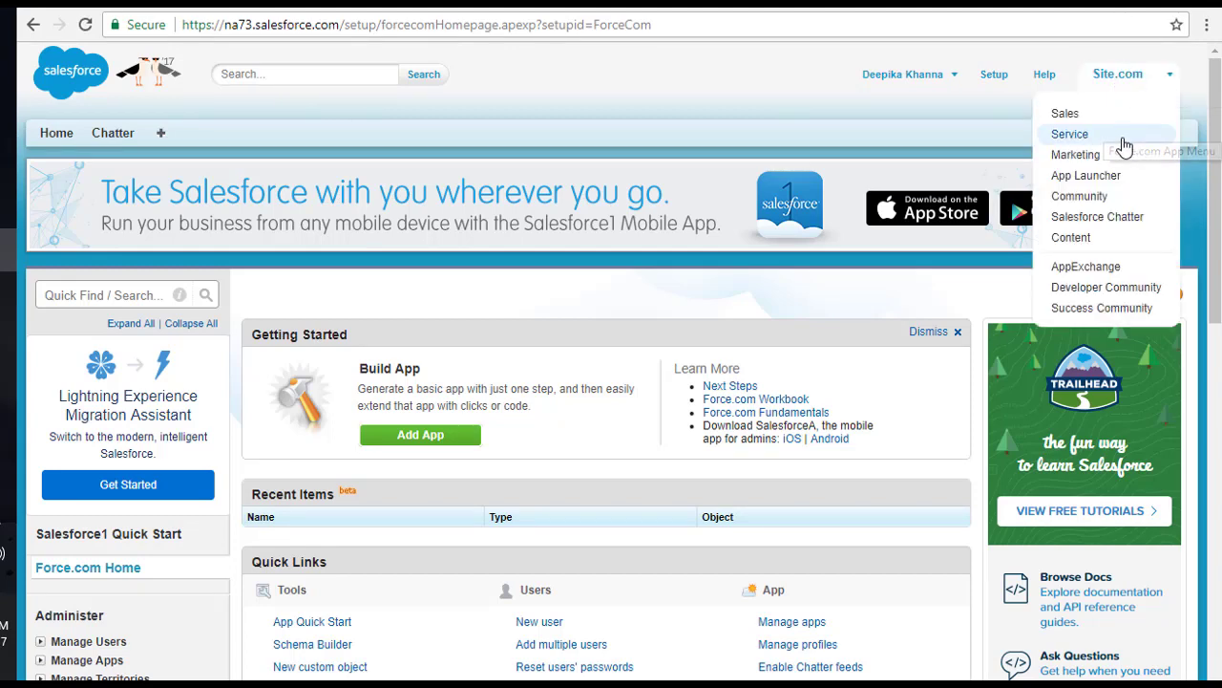
{"action": "left_click", "coordinate": [1075, 156]}
{"action": "left_click", "coordinate": [1066, 115]}
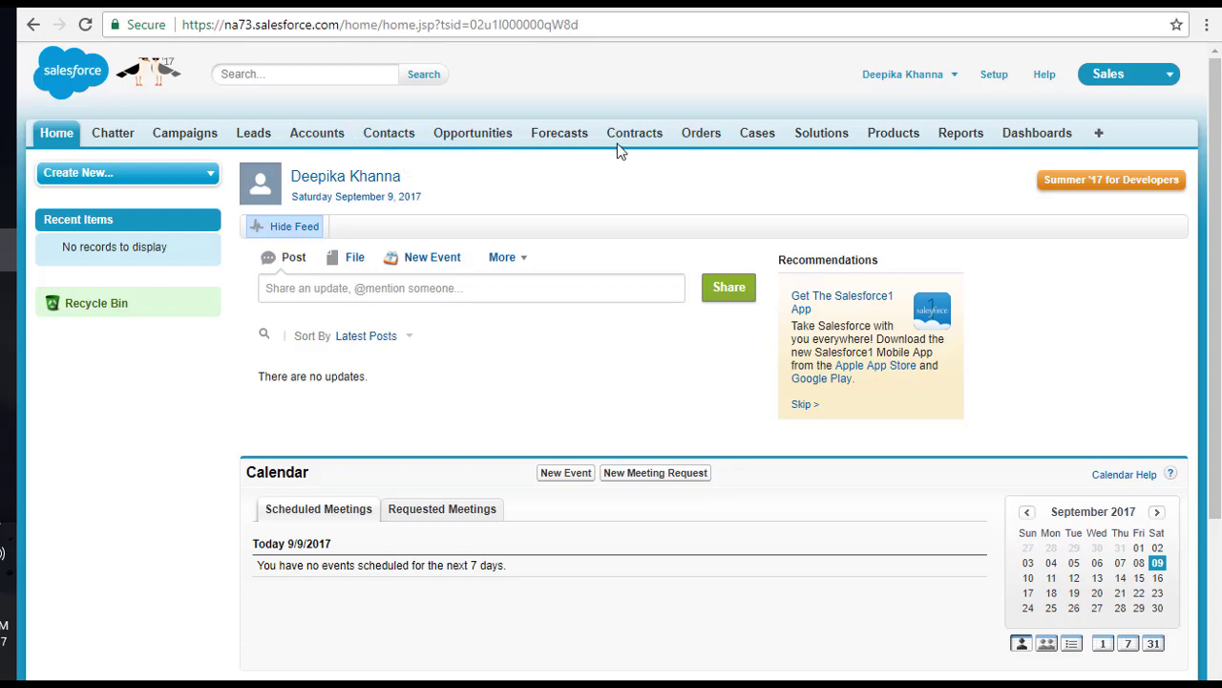
{"action": "left_click", "coordinate": [323, 141]}
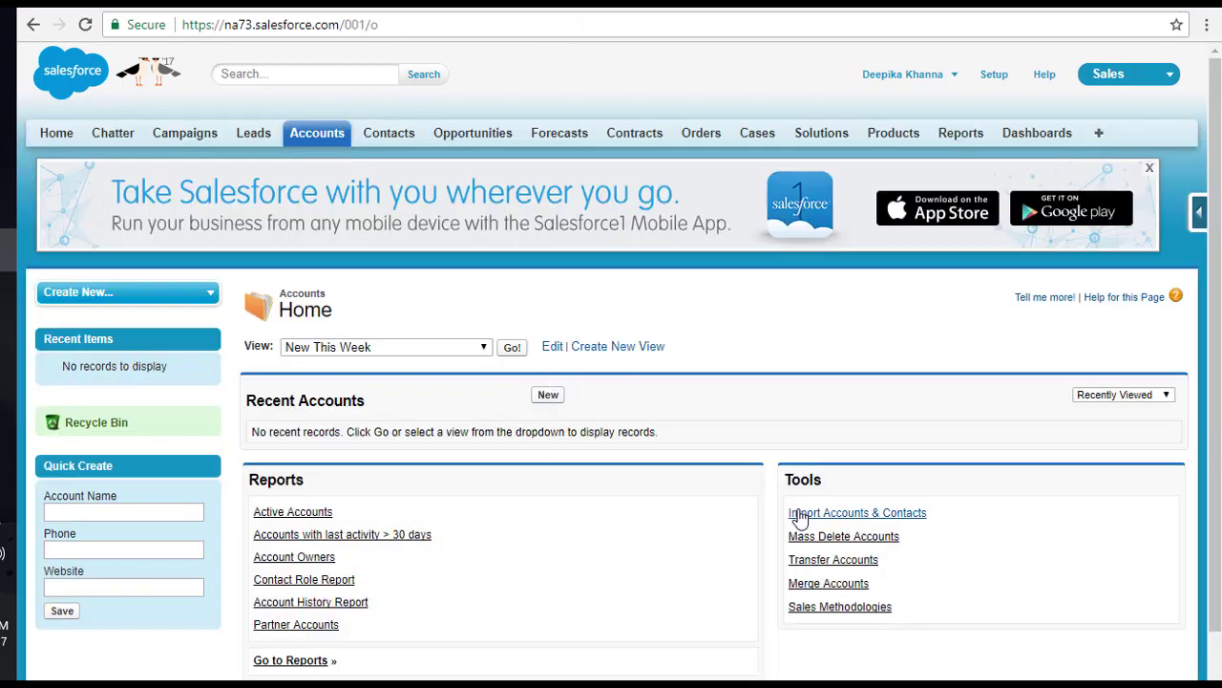
Open a new contract form and examine its required Status, Contract Start Date and Contract Term (months) fields
{"action": "left_click", "coordinate": [636, 134]}
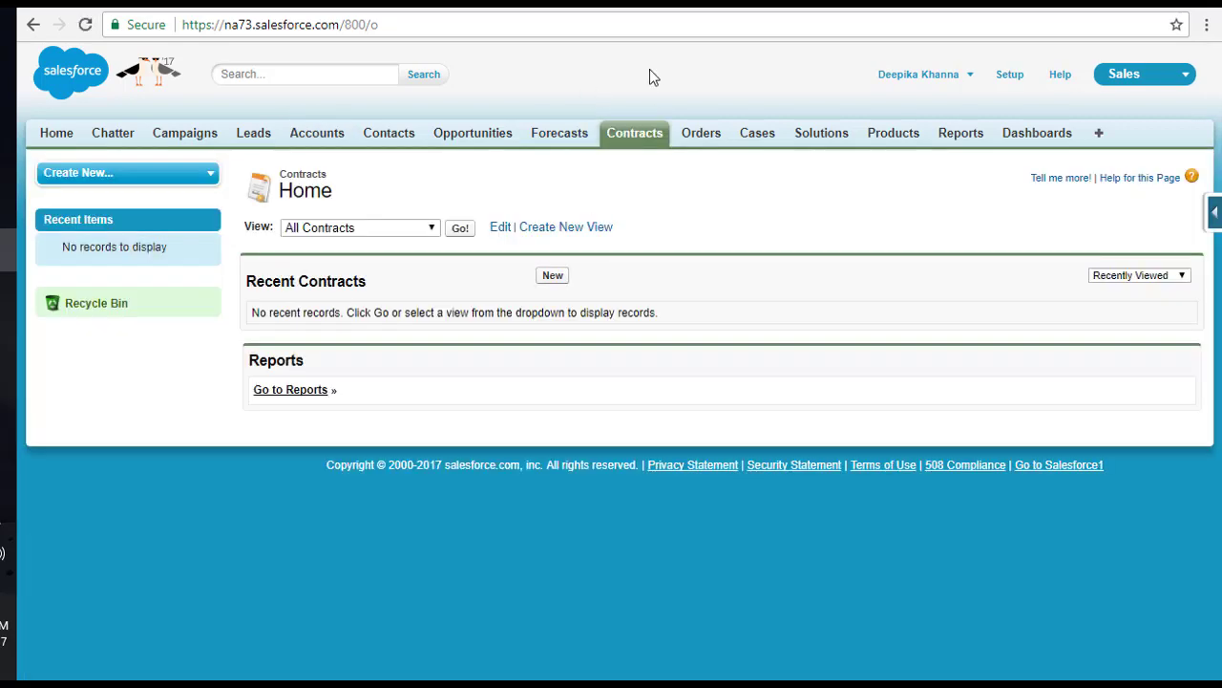
{"action": "left_click", "coordinate": [556, 280]}
{"action": "scroll", "coordinate": [564, 302], "scroll_direction": "down", "scroll_amount": 1}
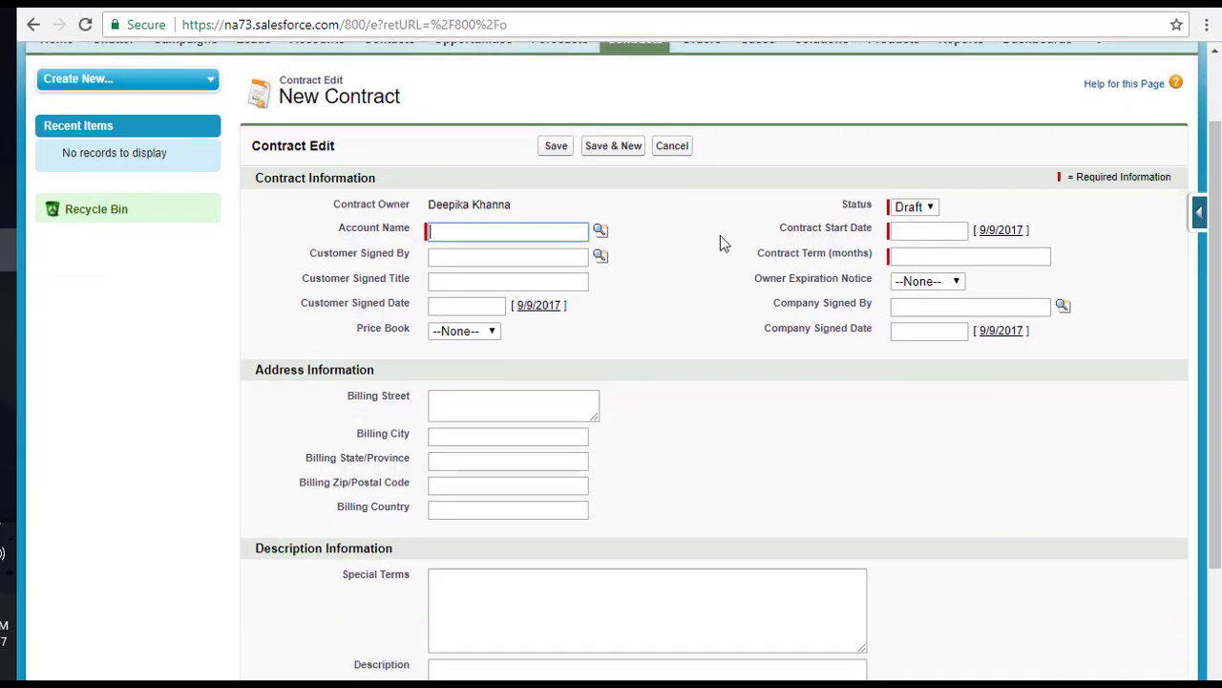
{"action": "double_click", "coordinate": [857, 204]}
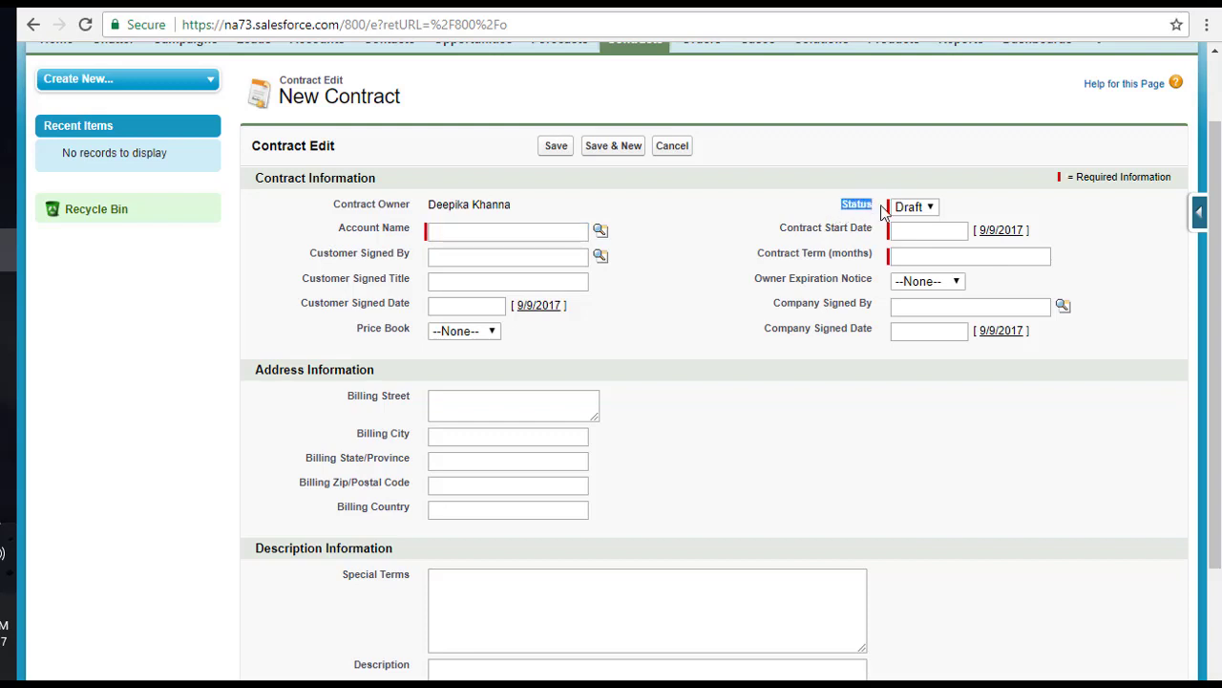
{"action": "left_click", "coordinate": [780, 233]}
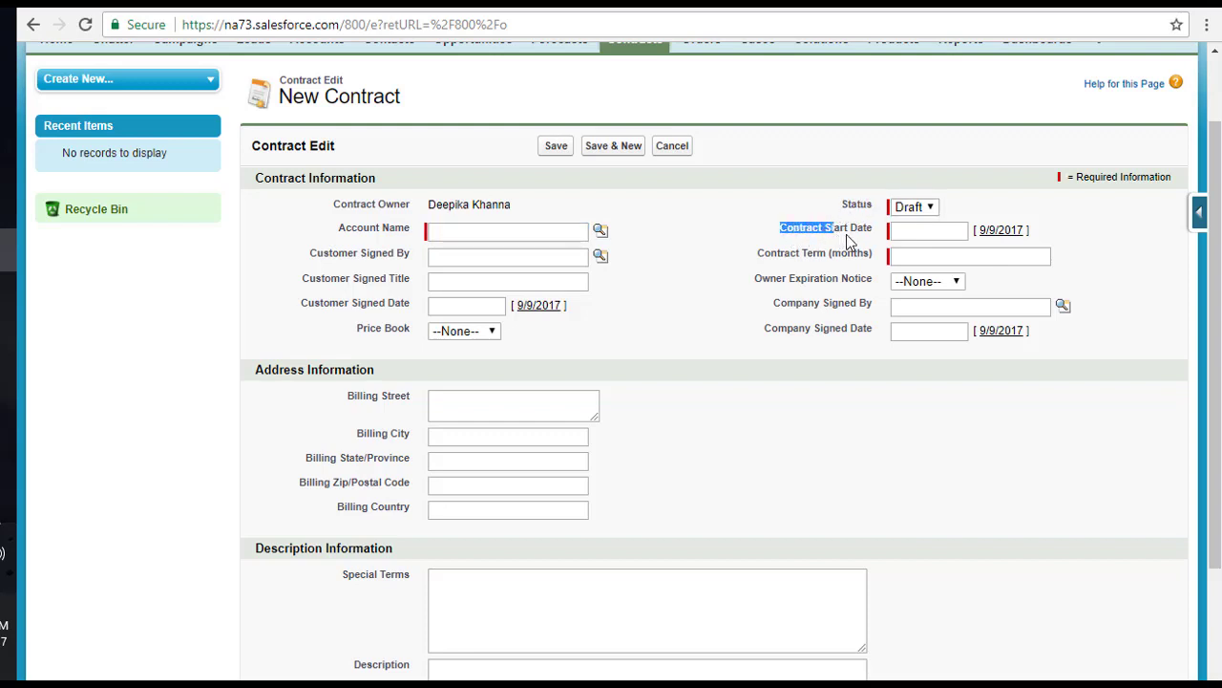
{"action": "left_click_drag", "start_coordinate": [846, 234], "coordinate": [873, 235]}
{"action": "left_click_drag", "start_coordinate": [755, 254], "coordinate": [874, 260]}
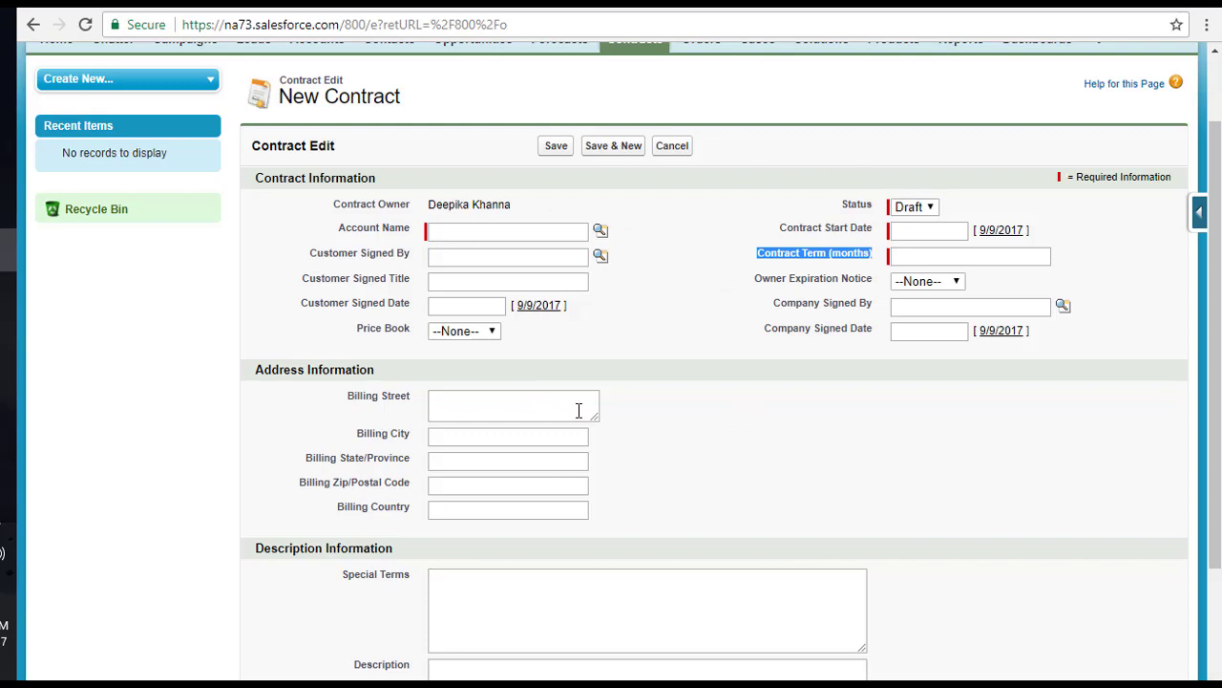
{"action": "scroll", "coordinate": [686, 300], "scroll_direction": "up", "scroll_amount": 3}
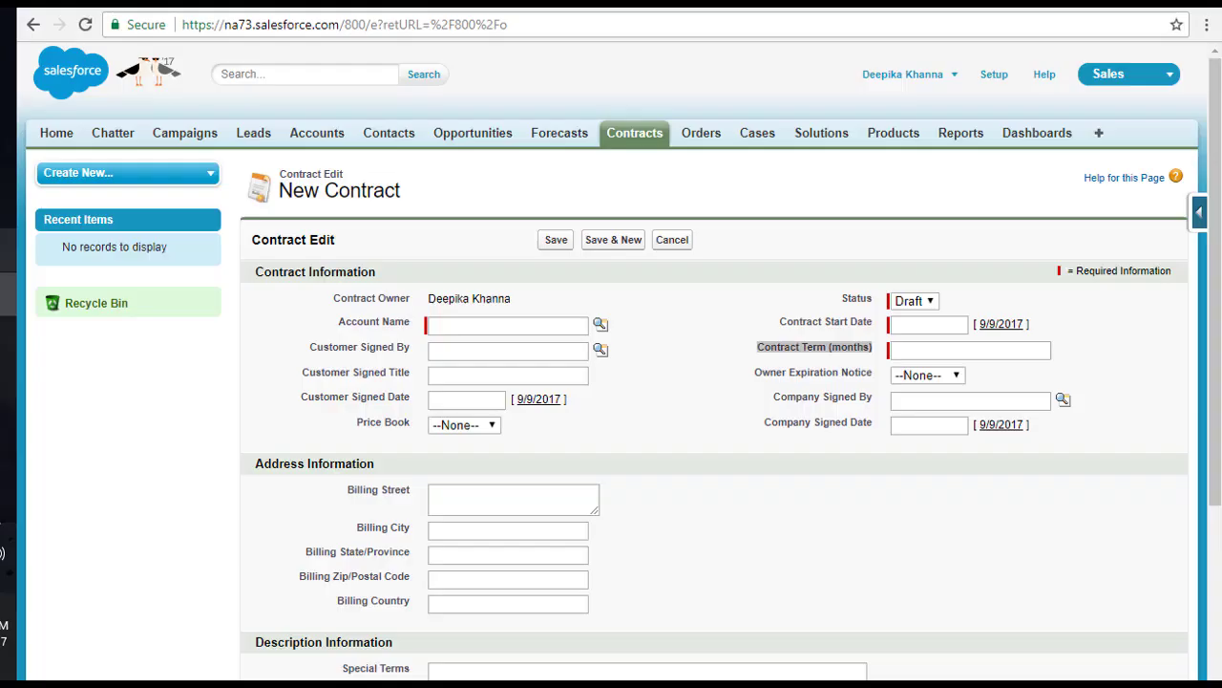
Find Process Builder in Setup by searching for "process bui" and open it
{"action": "left_click", "coordinate": [991, 84]}
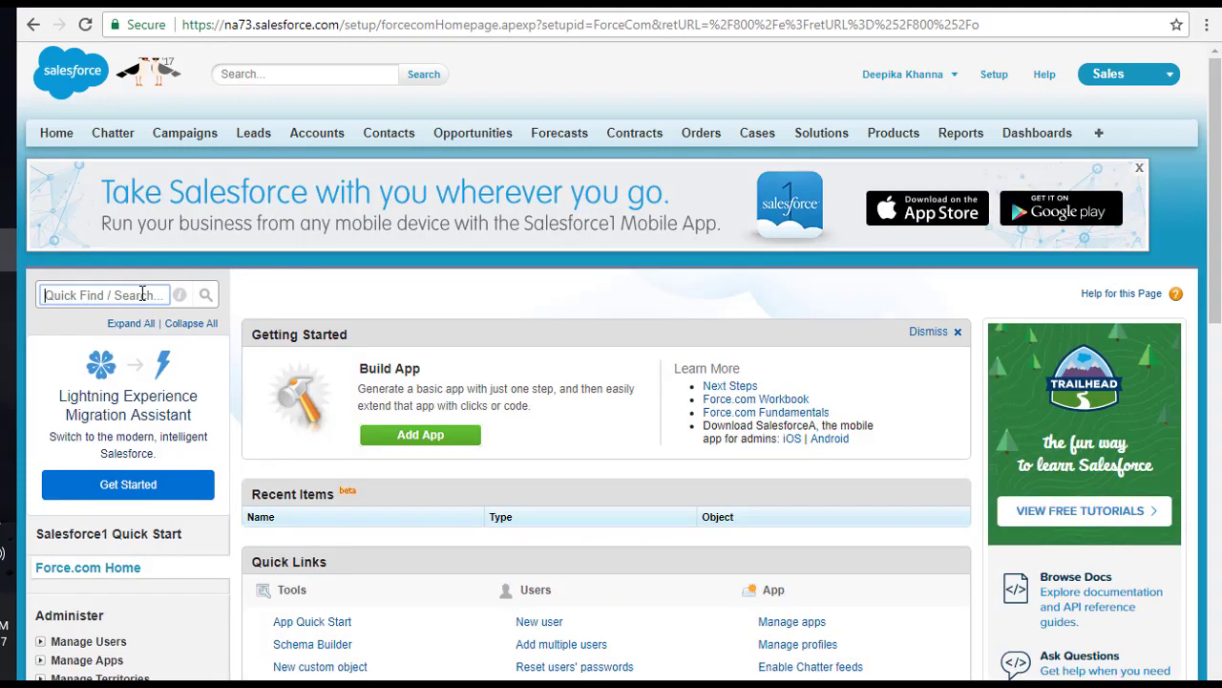
{"action": "type", "text": "pro"}
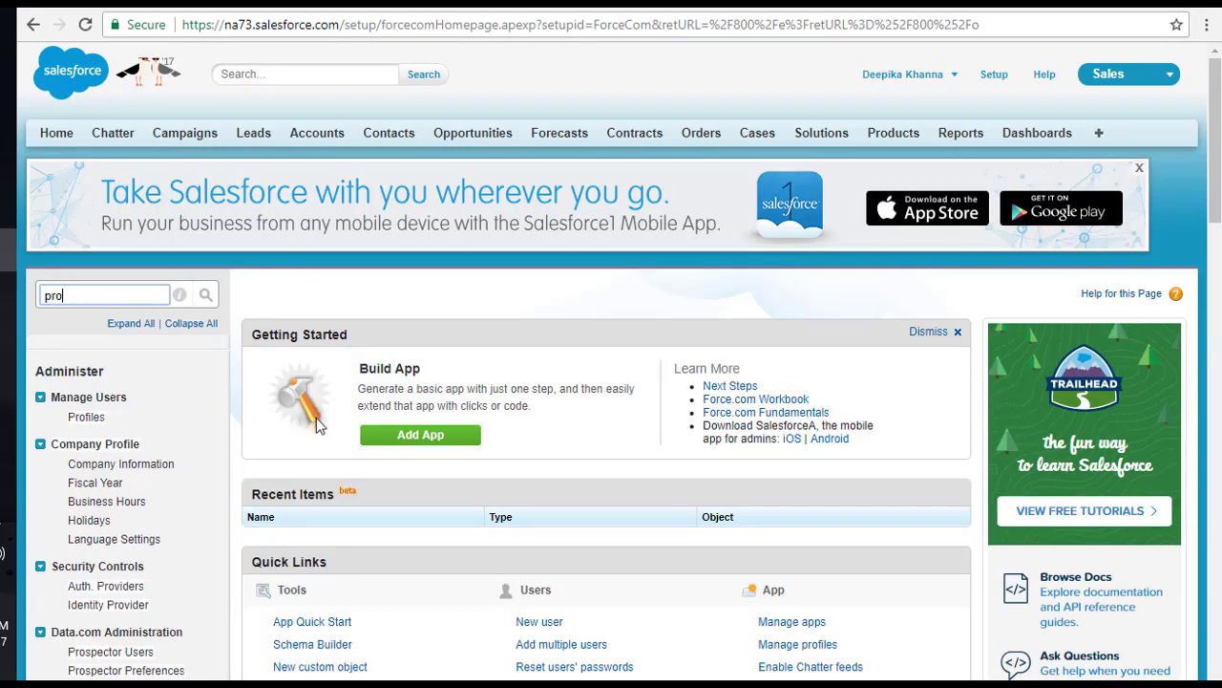
{"action": "type", "text": "cess"}
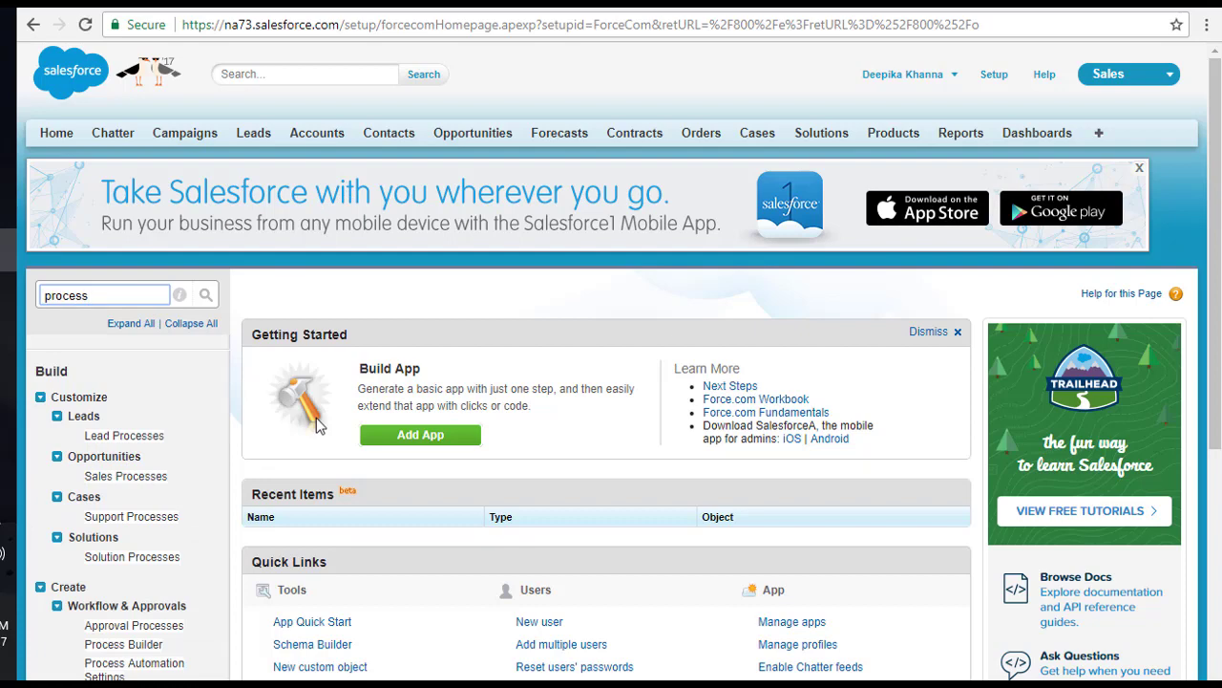
{"action": "type", "text": " bui"}
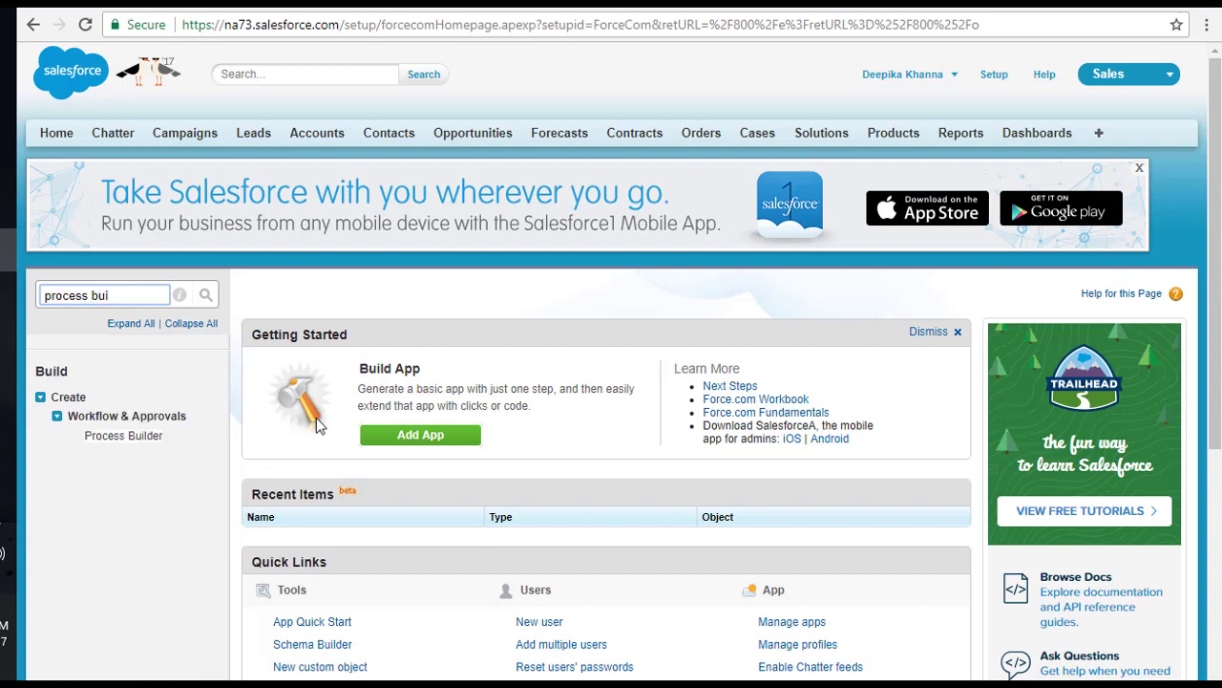
{"action": "left_click", "coordinate": [127, 440]}
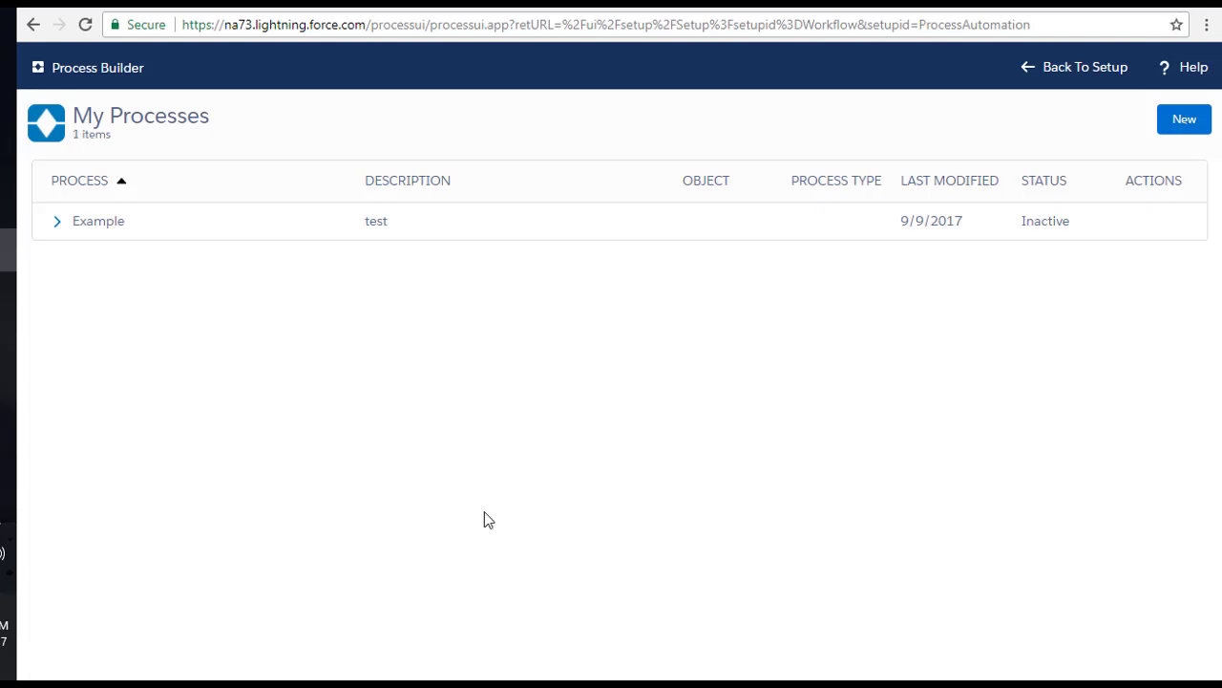
Start a new process named "Auto Create new Contract" with the API name Auto_Create_new_Contract
{"action": "left_click", "coordinate": [1187, 125]}
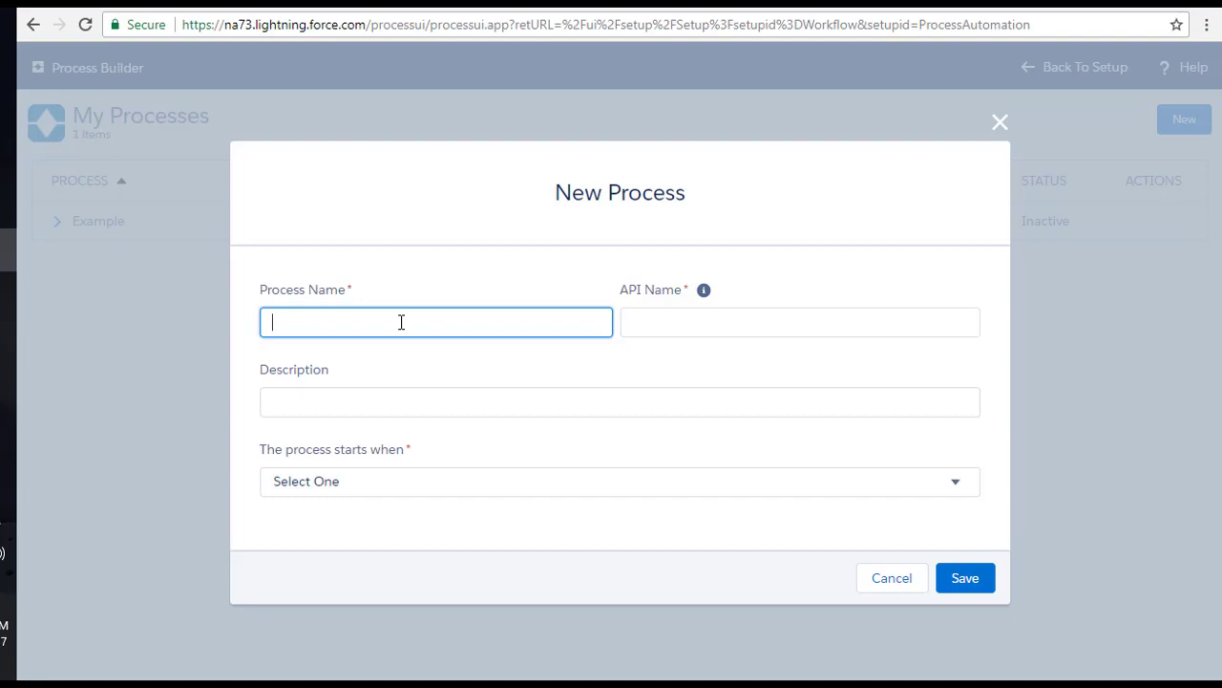
{"action": "type", "text": "Auto Create new Contract"}
{"action": "key", "text": "Tab"}
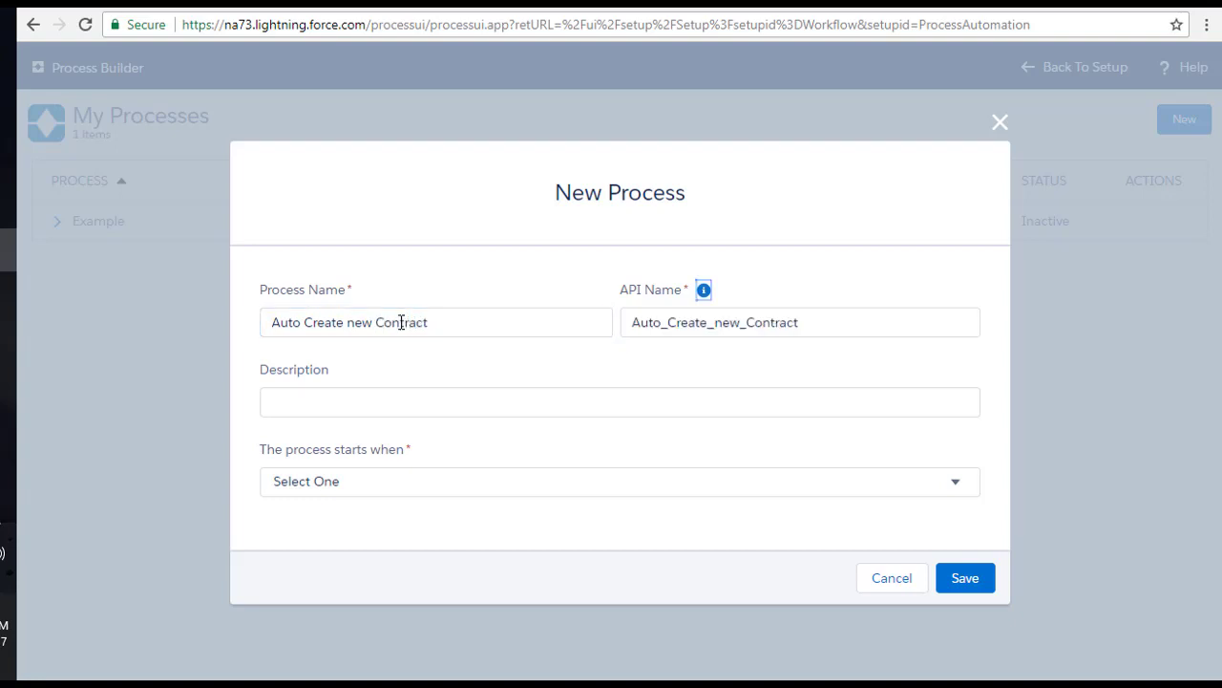
{"action": "key", "text": "Tab"}
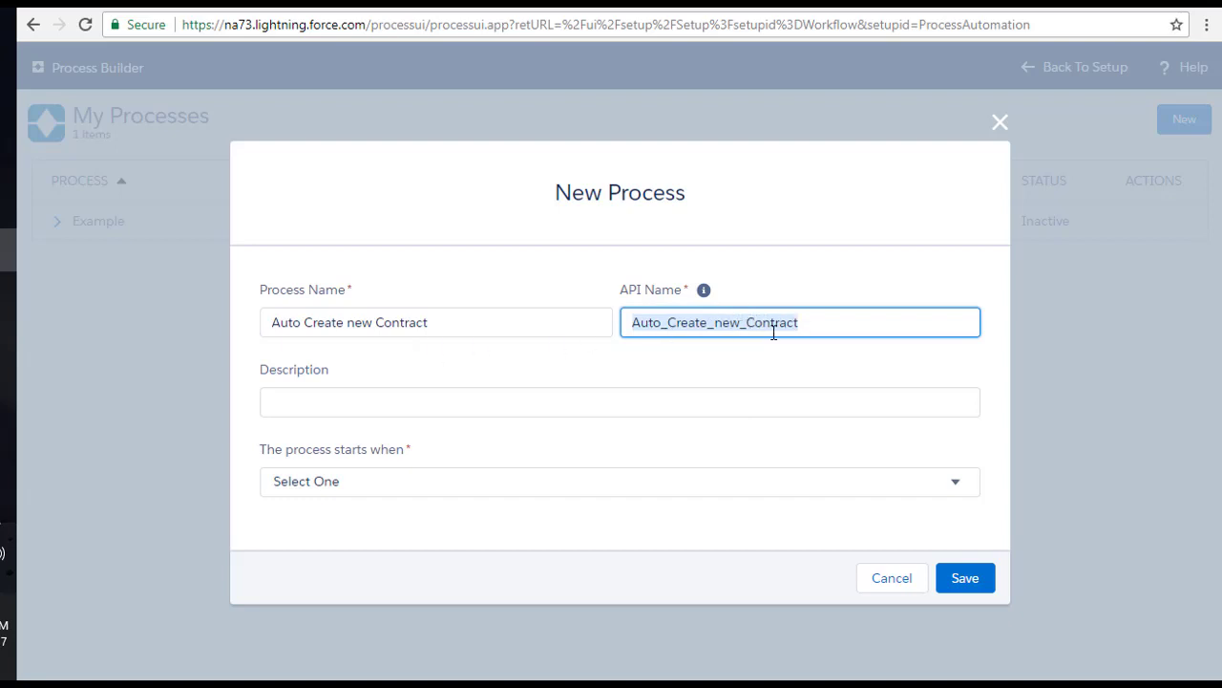
Describe the process as "Auto create a new contract when an account gets created", start it when a record changes, and save it
{"action": "left_click", "coordinate": [311, 408]}
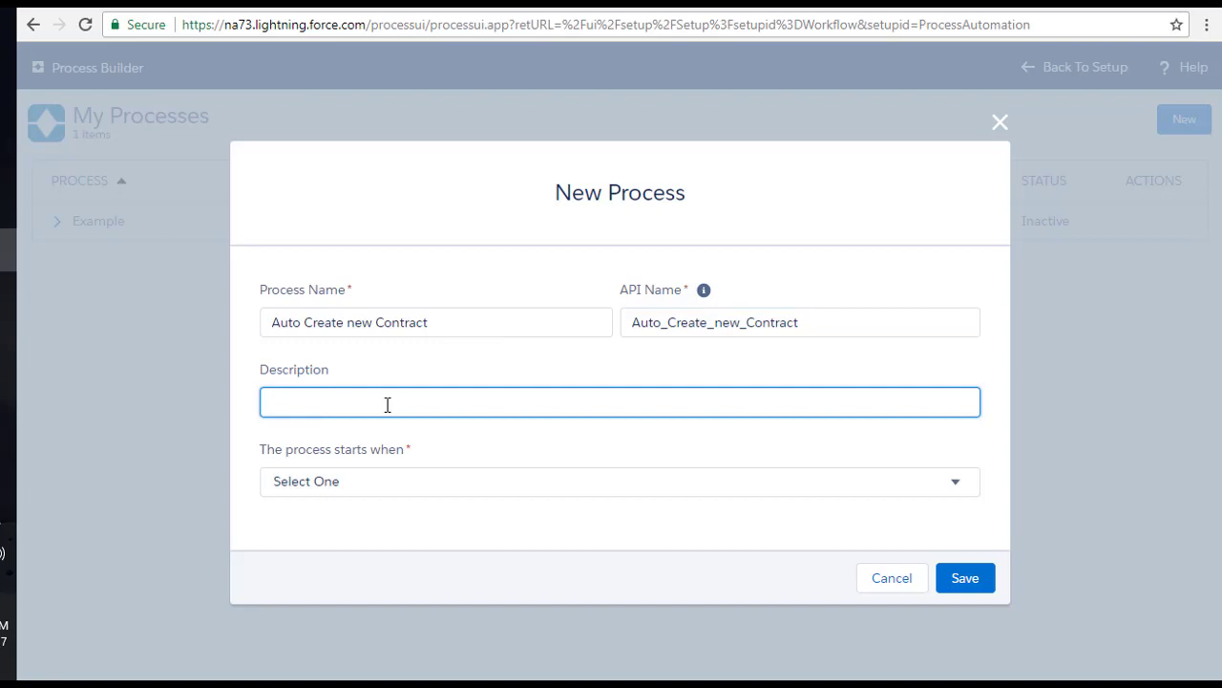
{"action": "type", "text": "Auto create a new contract when "}
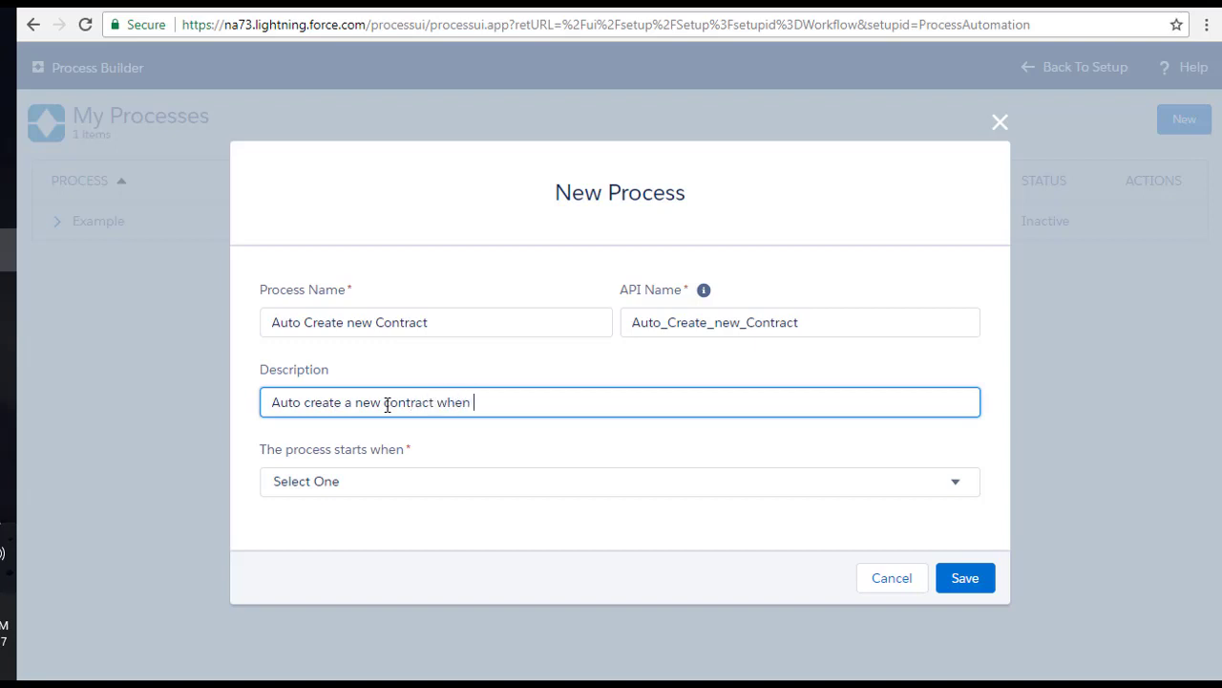
{"action": "type", "text": "an account gets created"}
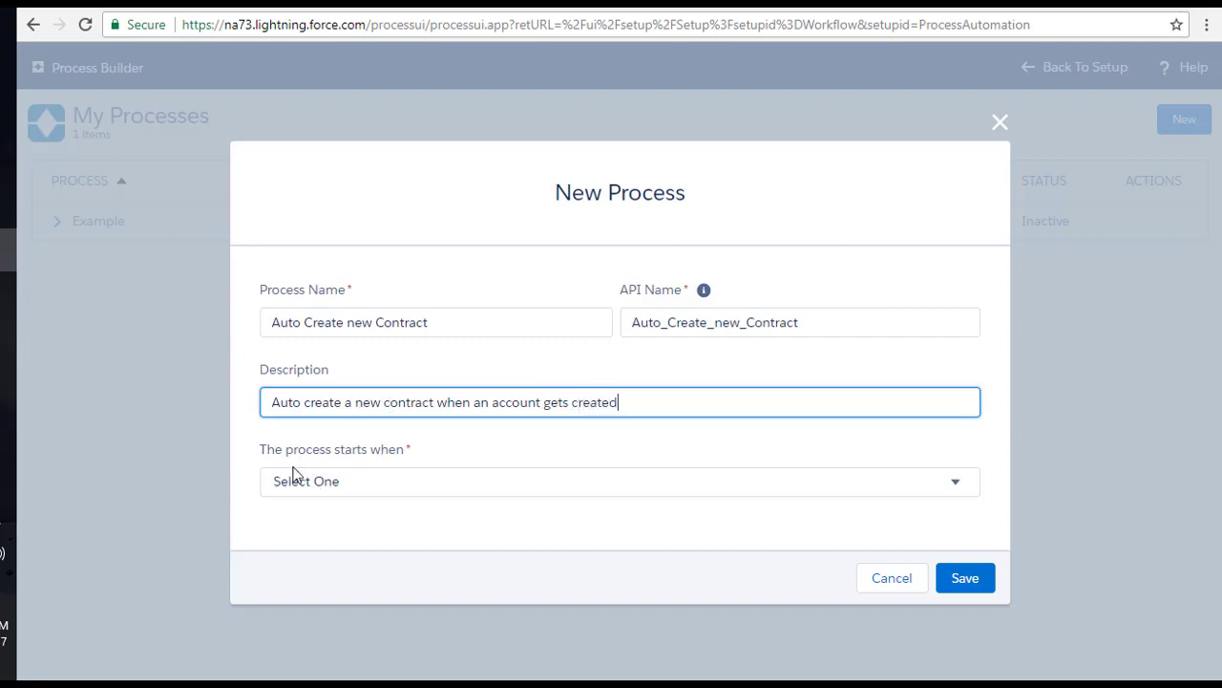
{"action": "left_click", "coordinate": [379, 489]}
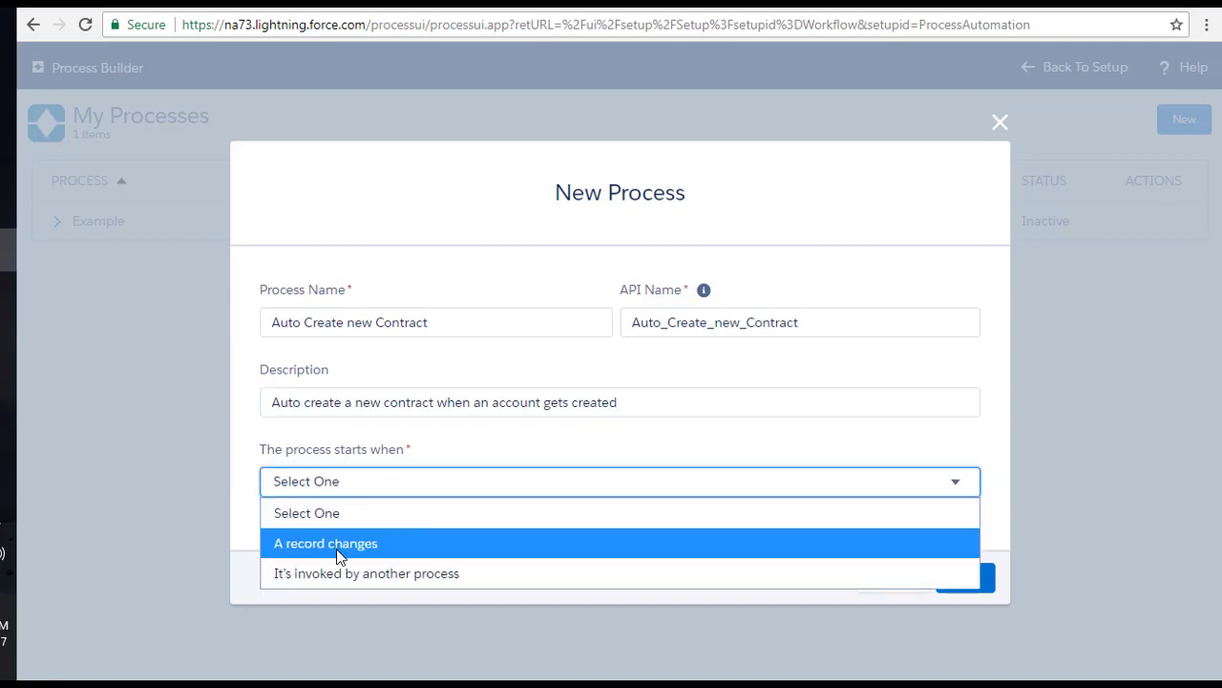
{"action": "left_click", "coordinate": [340, 545]}
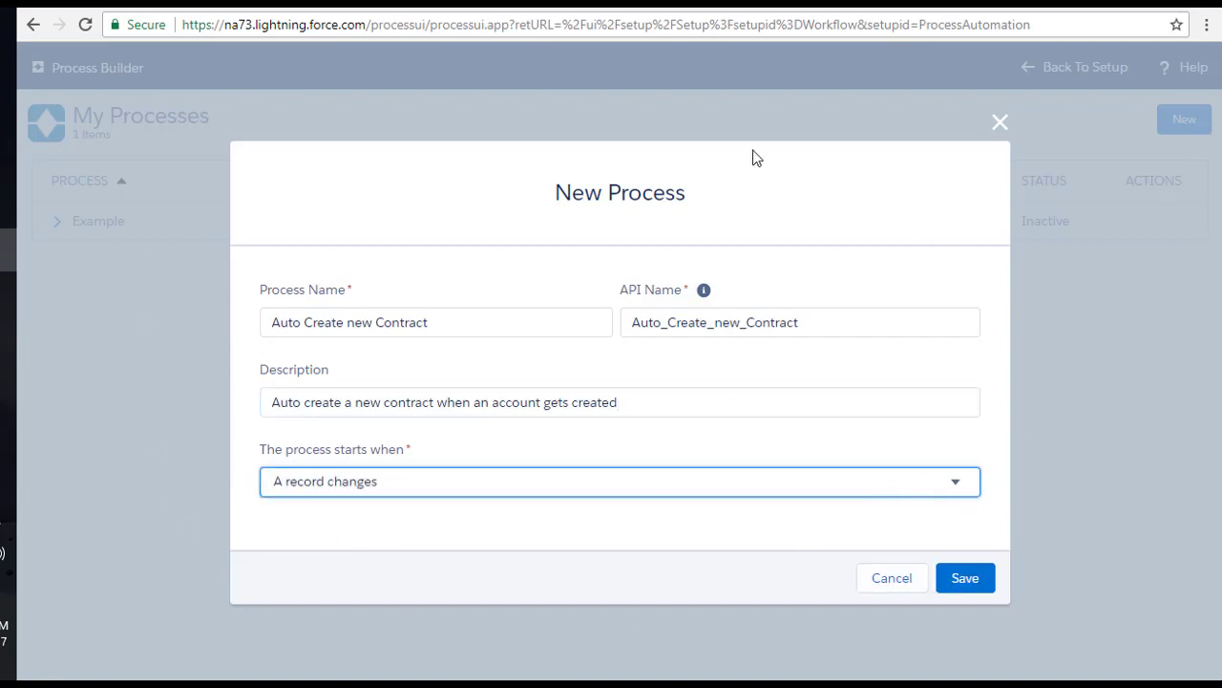
{"action": "left_click", "coordinate": [965, 580]}
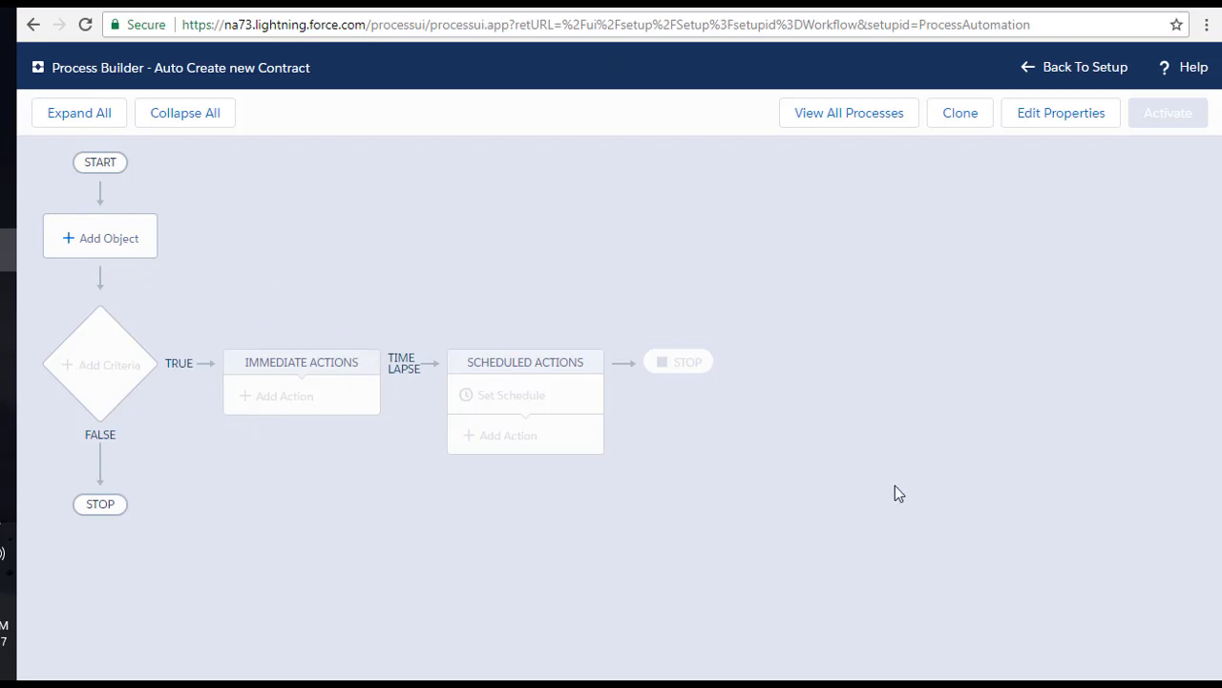
Add an object to the process and choose Account as the object that starts it
{"action": "left_click", "coordinate": [103, 240]}
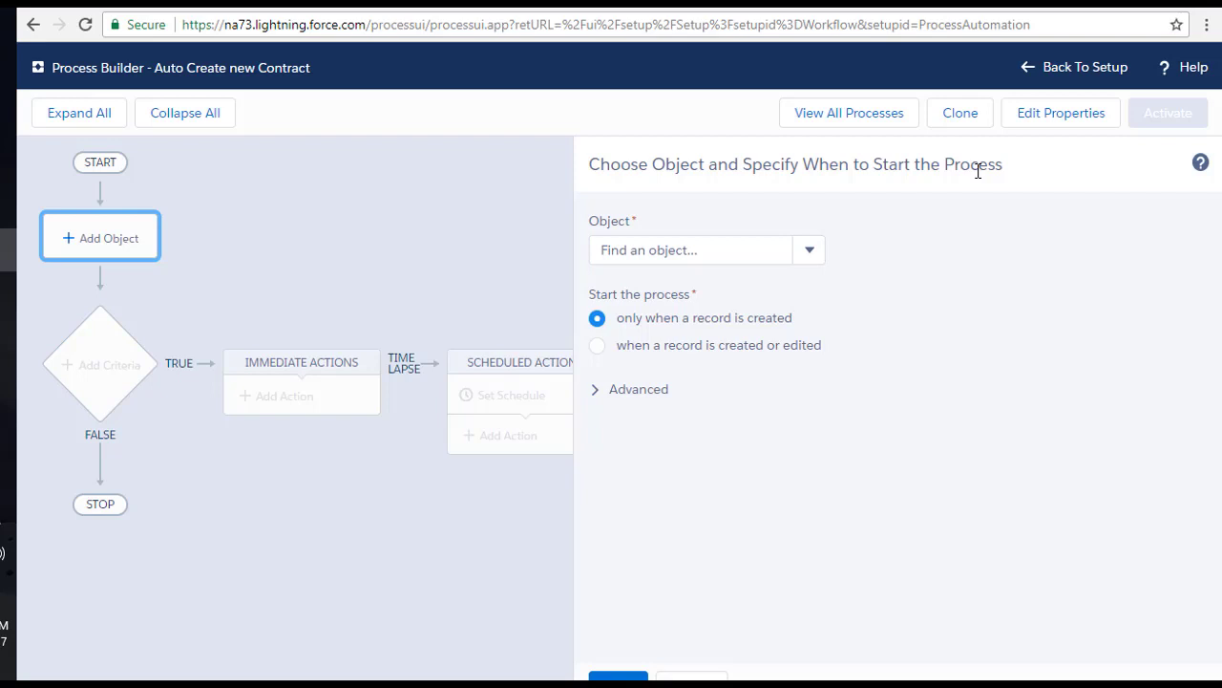
{"action": "left_click", "coordinate": [636, 251]}
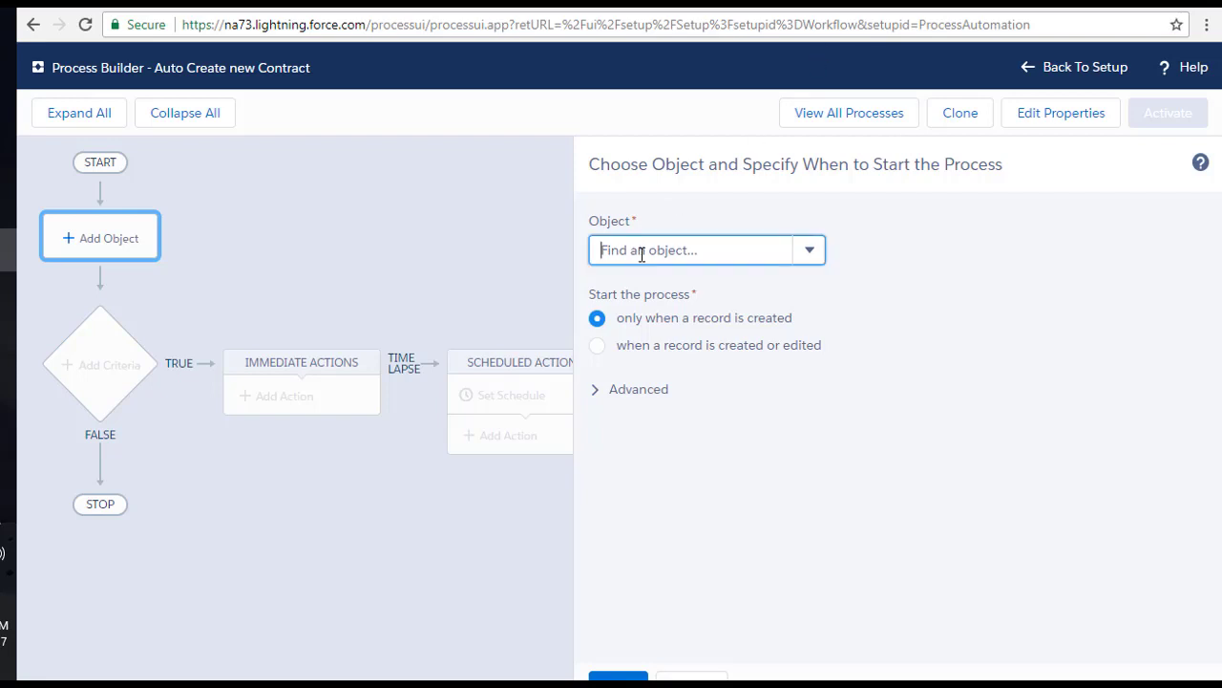
{"action": "type", "text": "acc"}
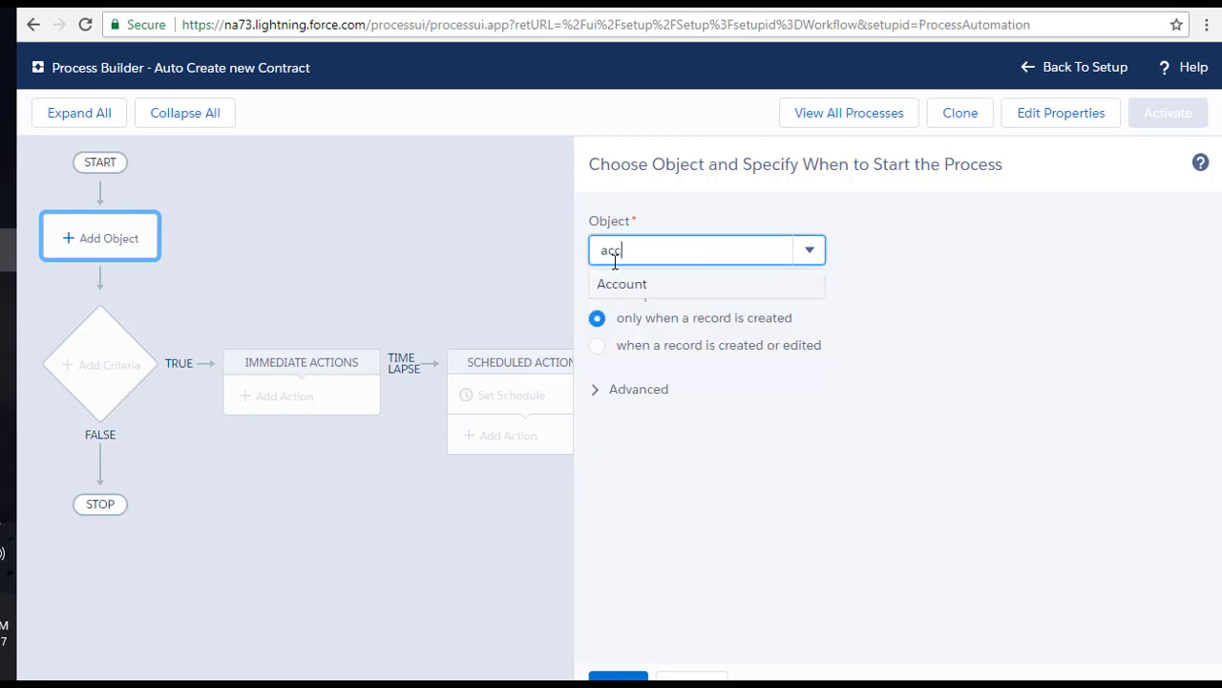
{"action": "double_click", "coordinate": [603, 253]}
{"action": "type", "text": "acc"}
{"action": "left_click", "coordinate": [629, 290]}
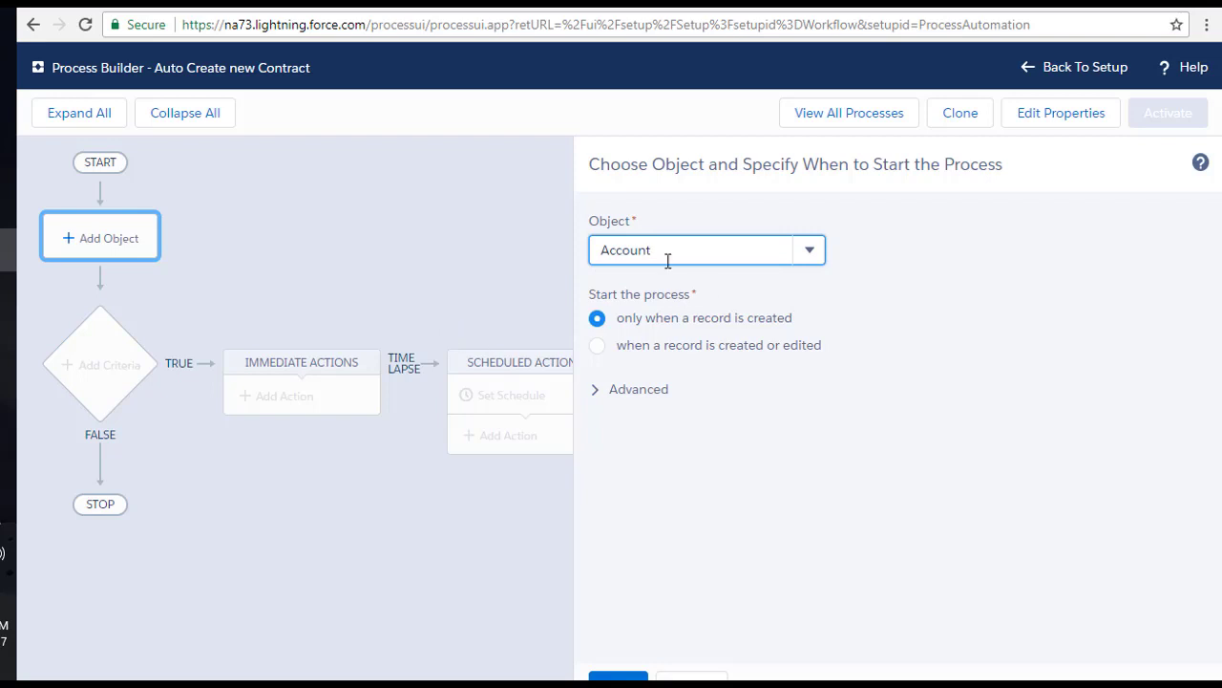
Review the recursion option and save the Account trigger with the process starting only when a record is created
{"action": "left_click_drag", "start_coordinate": [659, 253], "coordinate": [563, 290]}
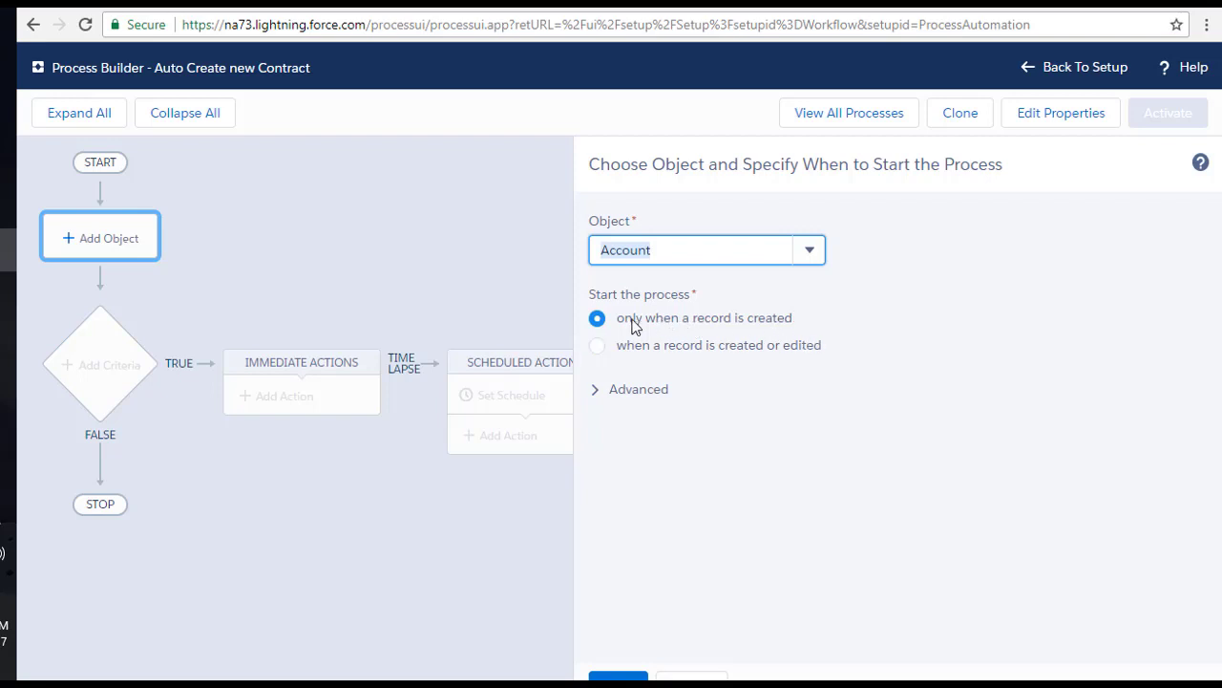
{"action": "left_click_drag", "start_coordinate": [619, 324], "coordinate": [776, 331]}
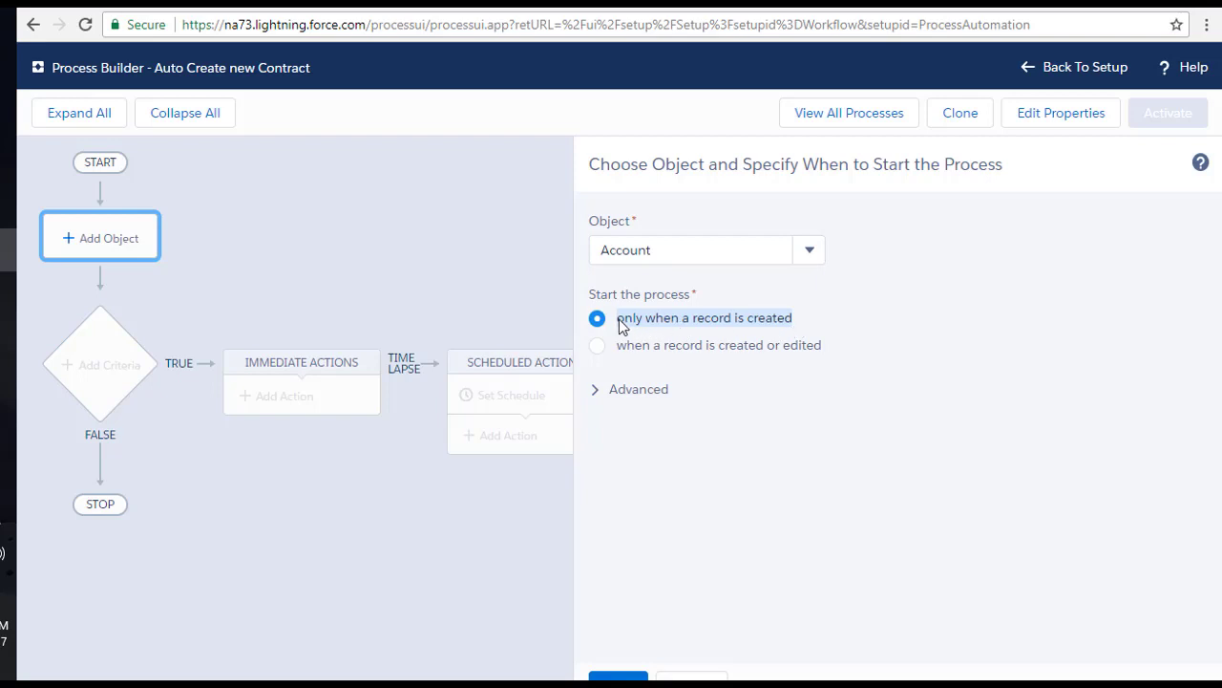
{"action": "left_click", "coordinate": [624, 393]}
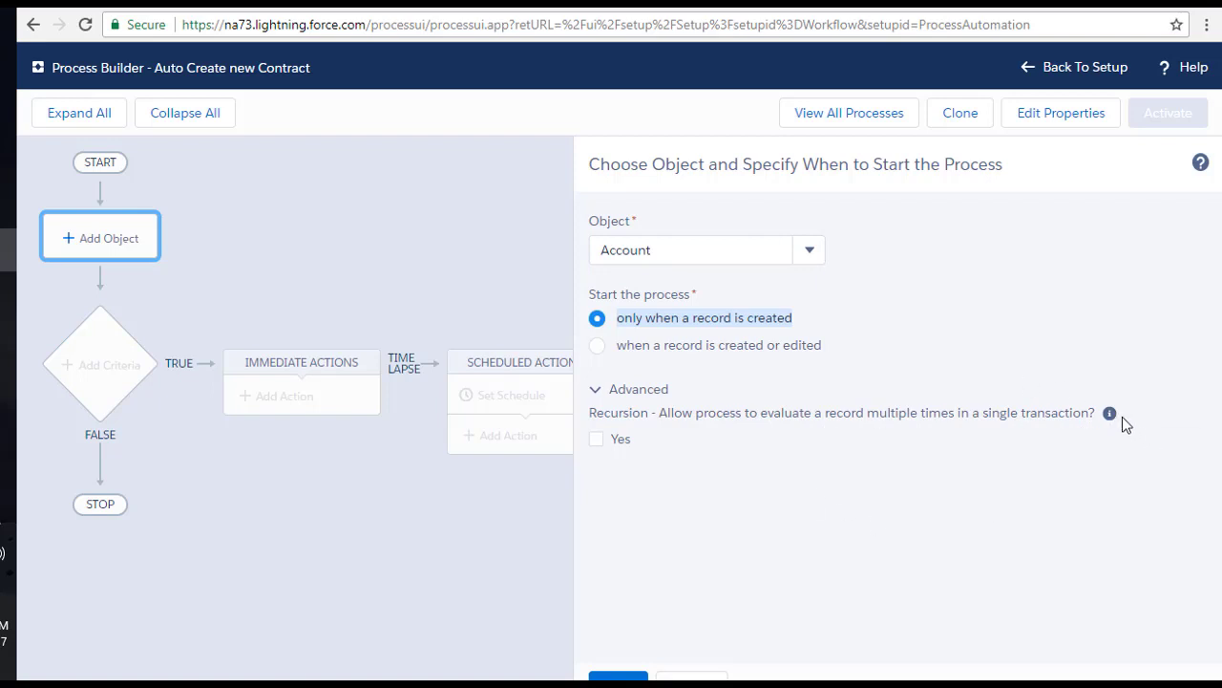
{"action": "mouse_move", "coordinate": [1111, 418]}
{"action": "left_click", "coordinate": [619, 676]}
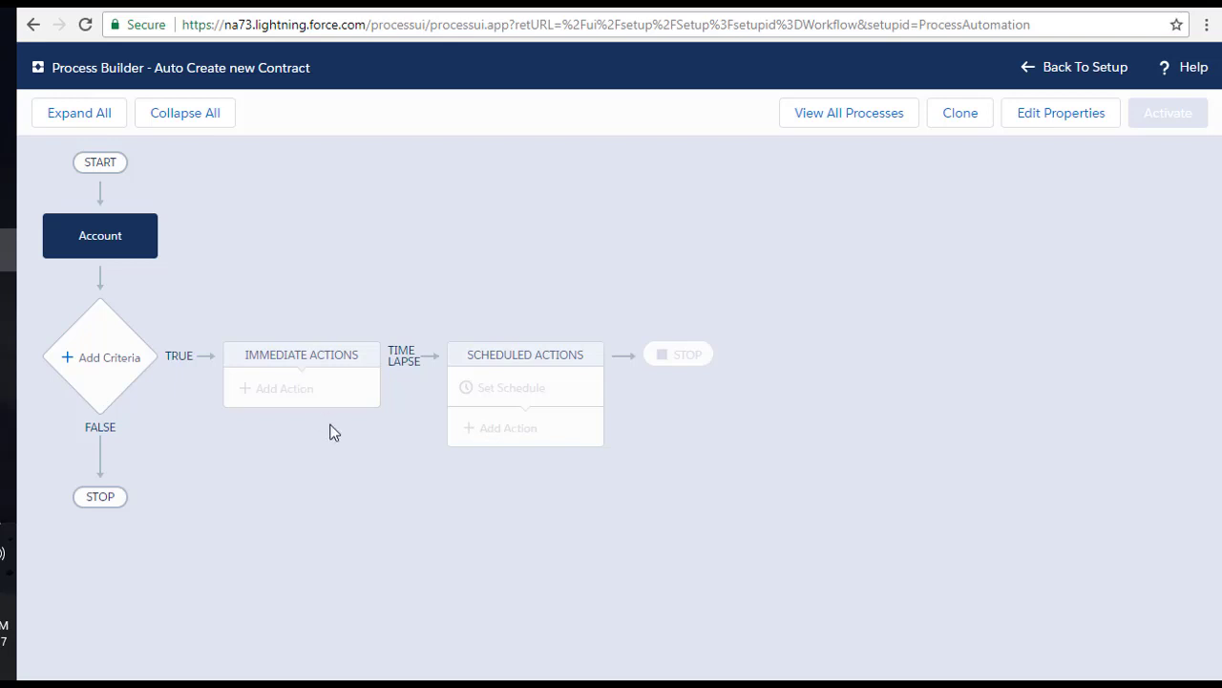
Add a criteria named "Always" set to "No criteria—just execute the actions!" and save it
{"action": "left_click", "coordinate": [103, 363]}
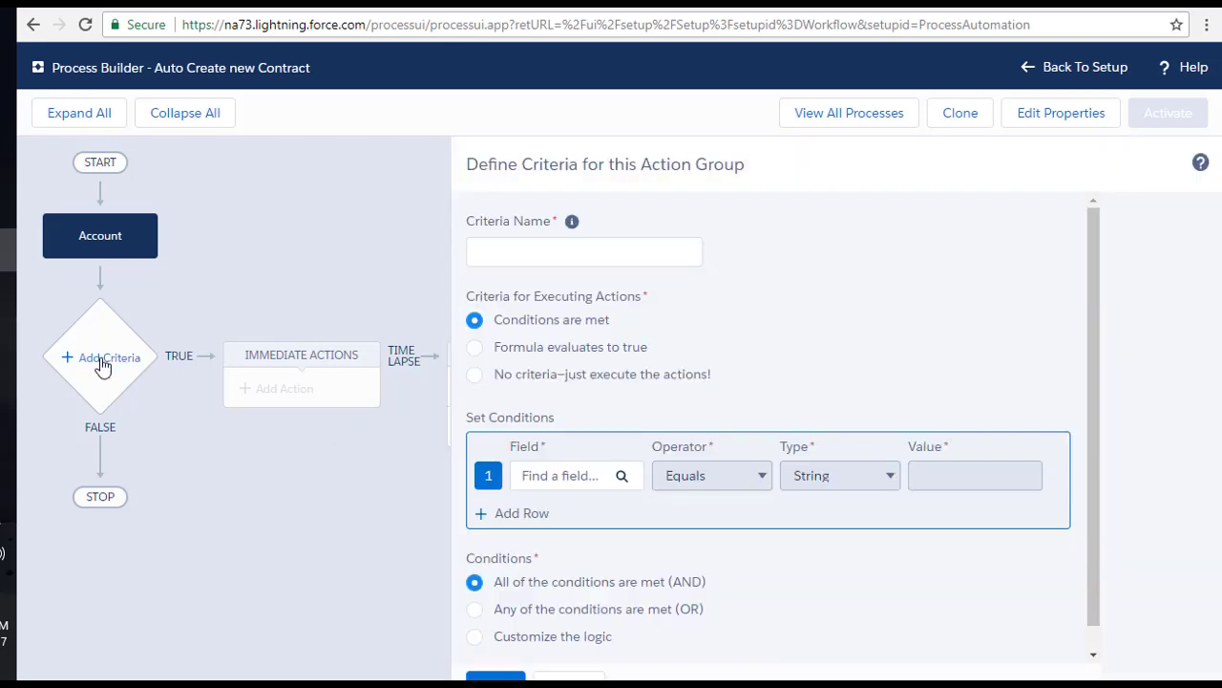
{"action": "left_click", "coordinate": [524, 254]}
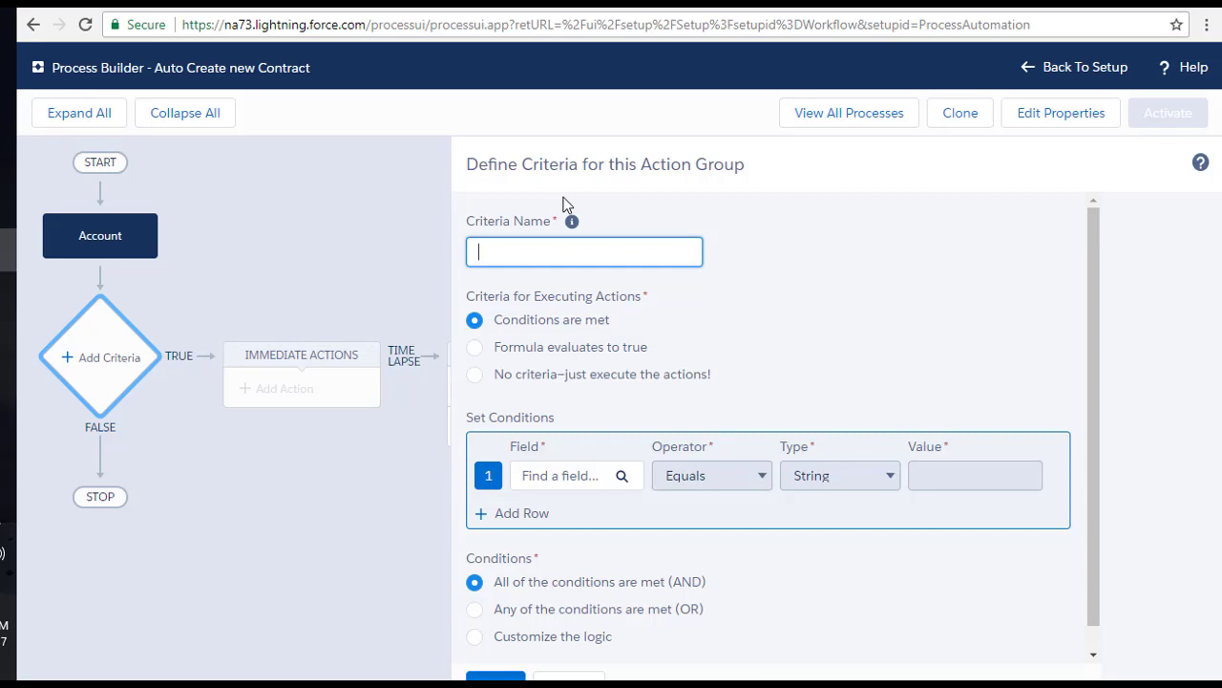
{"action": "left_click", "coordinate": [480, 380]}
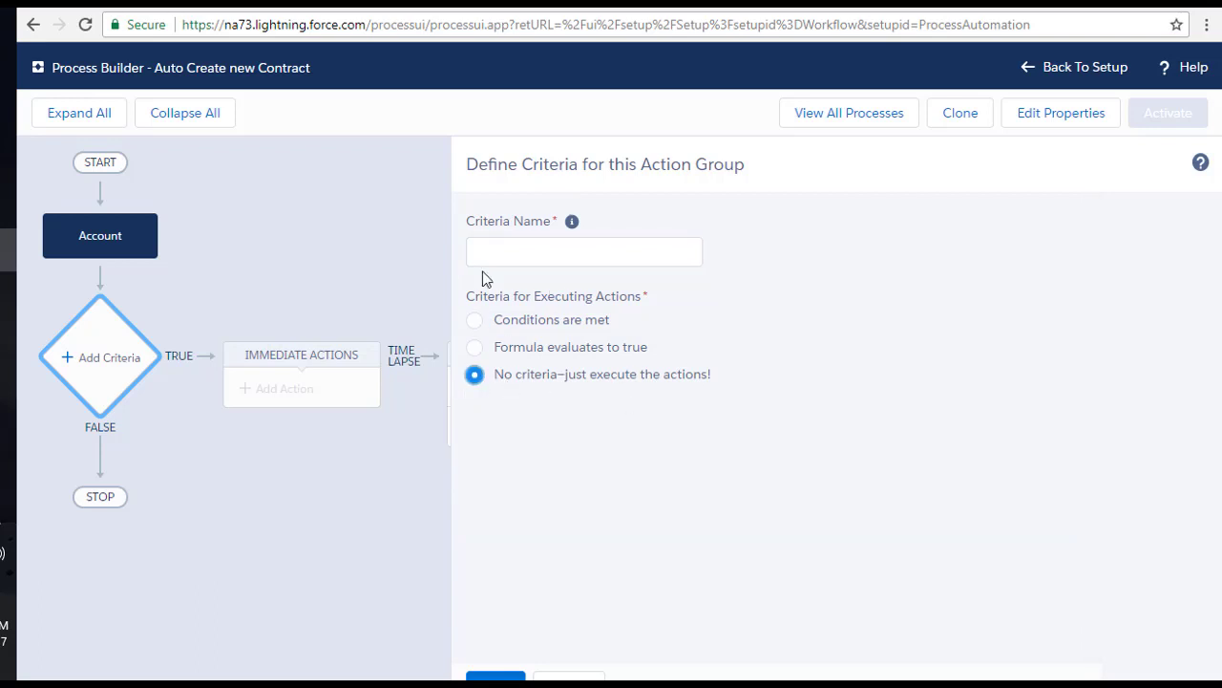
{"action": "left_click", "coordinate": [519, 252]}
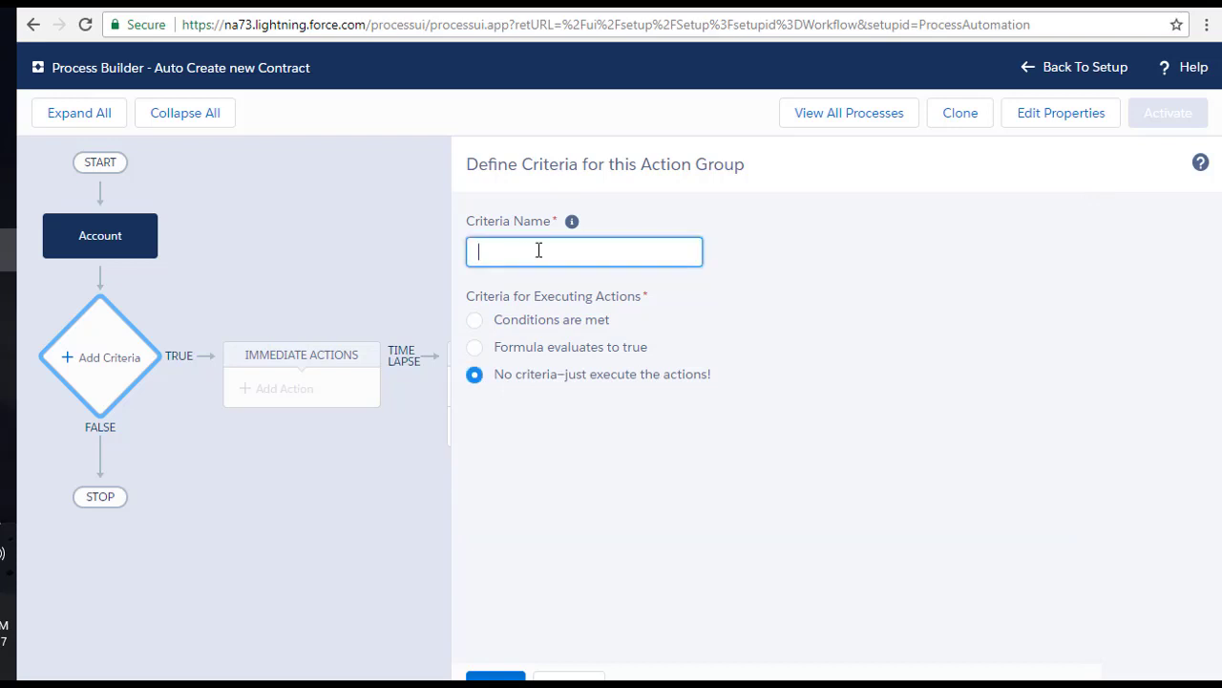
{"action": "type", "text": "Always"}
{"action": "left_click", "coordinate": [531, 322]}
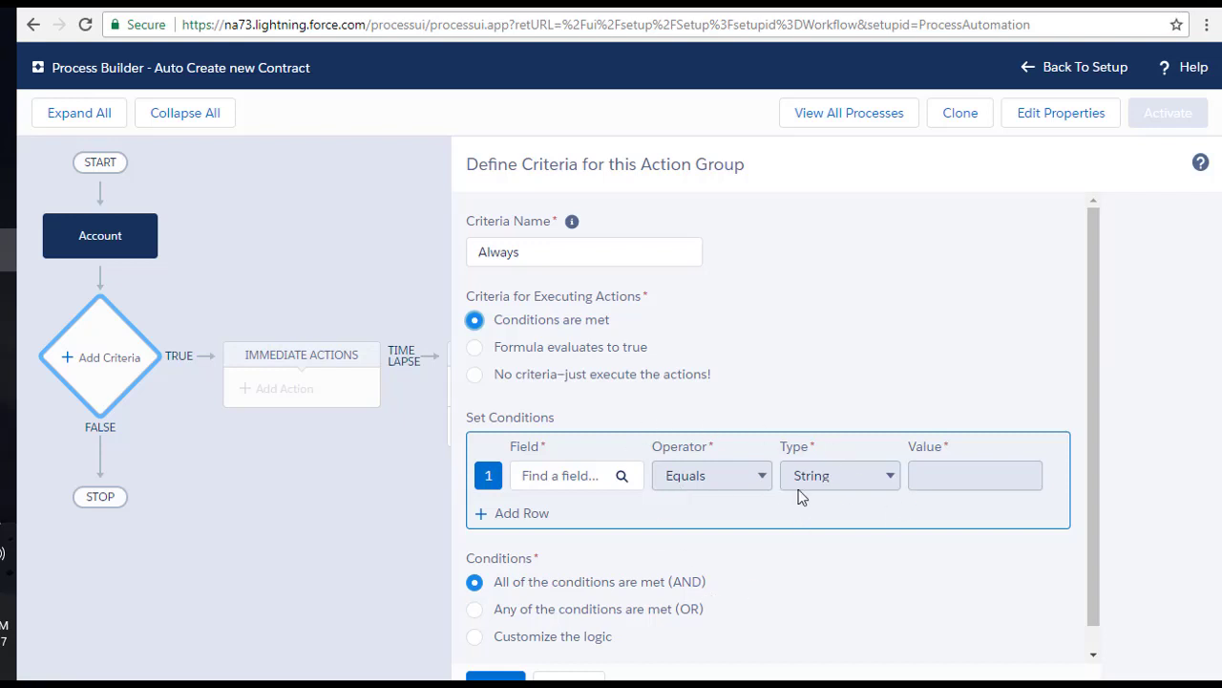
{"action": "left_click", "coordinate": [475, 376]}
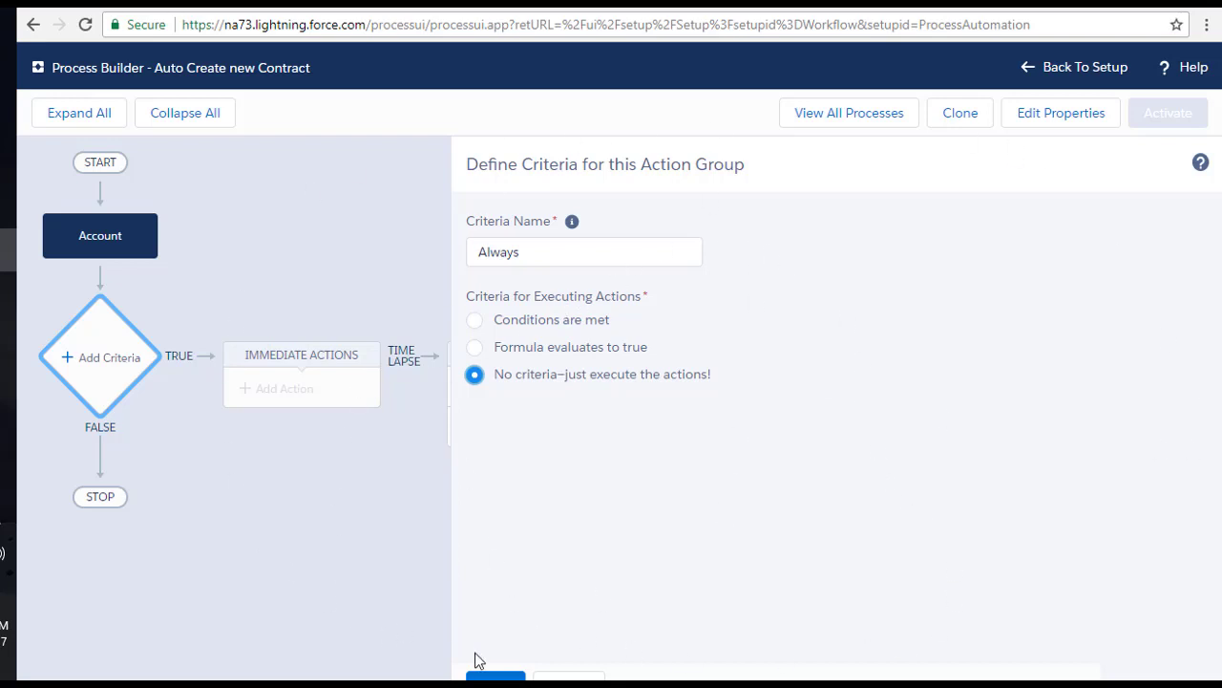
{"action": "left_click", "coordinate": [488, 678]}
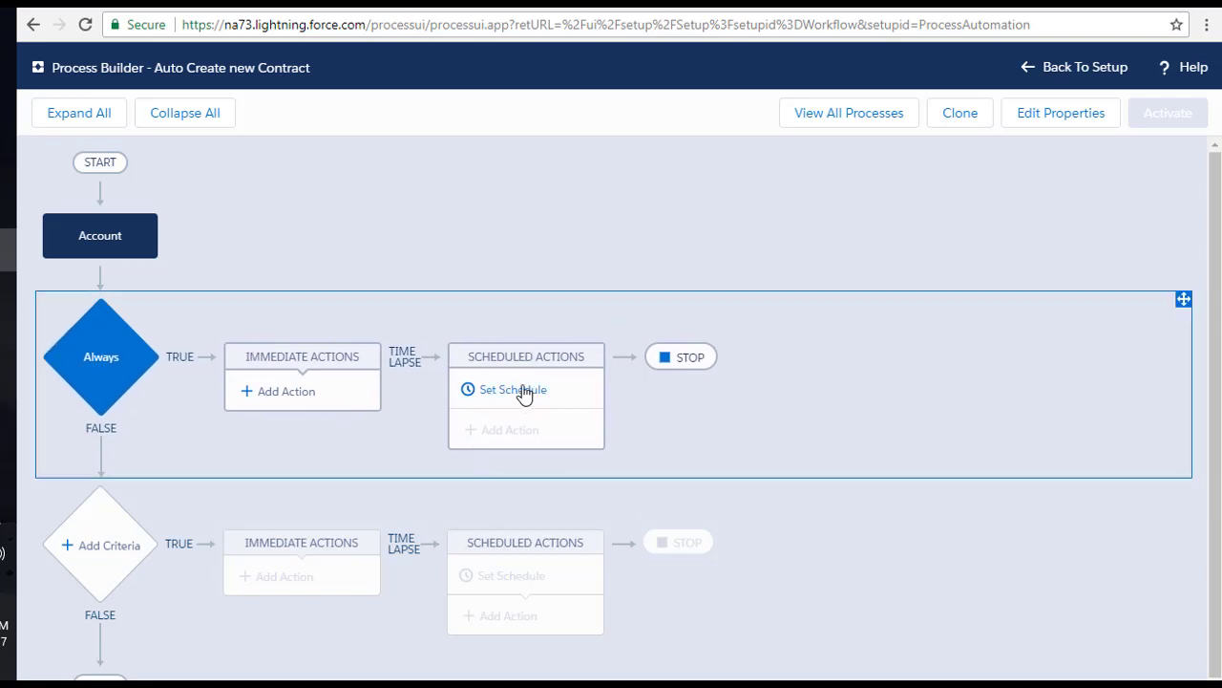
Add an immediate action of type Create a Record to the Always criteria and name it "create Contract record"
{"action": "left_click", "coordinate": [282, 394]}
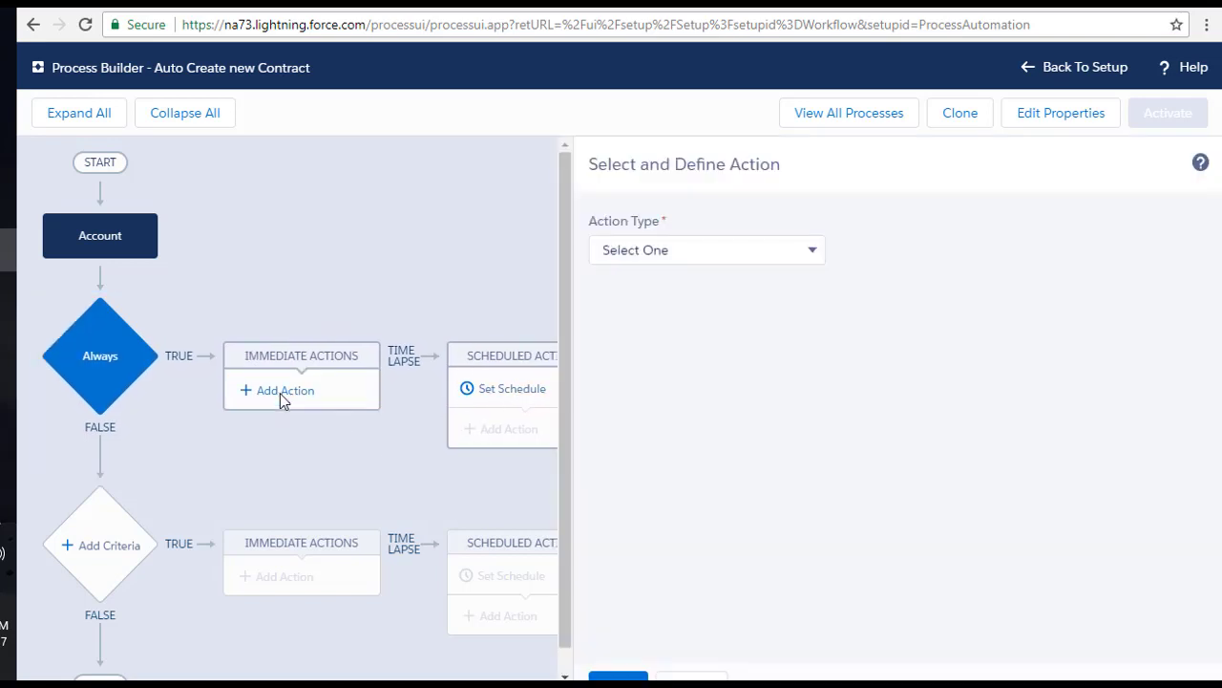
{"action": "left_click", "coordinate": [668, 252]}
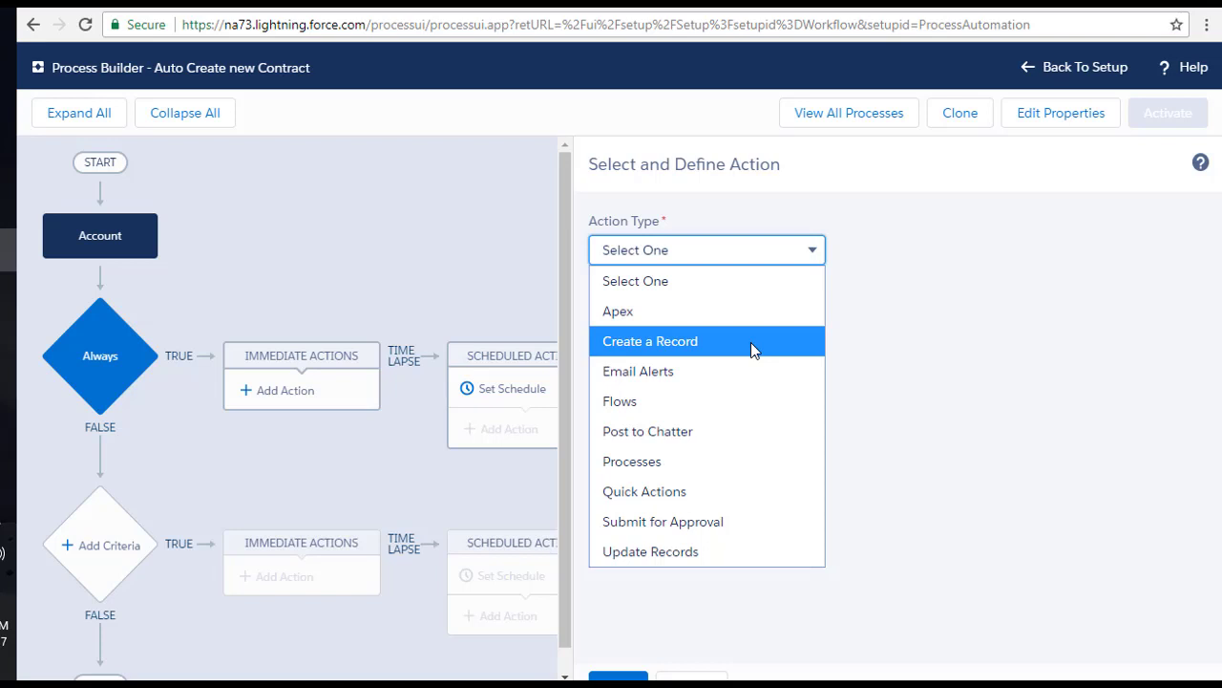
{"action": "left_click", "coordinate": [666, 349]}
{"action": "left_click", "coordinate": [642, 320]}
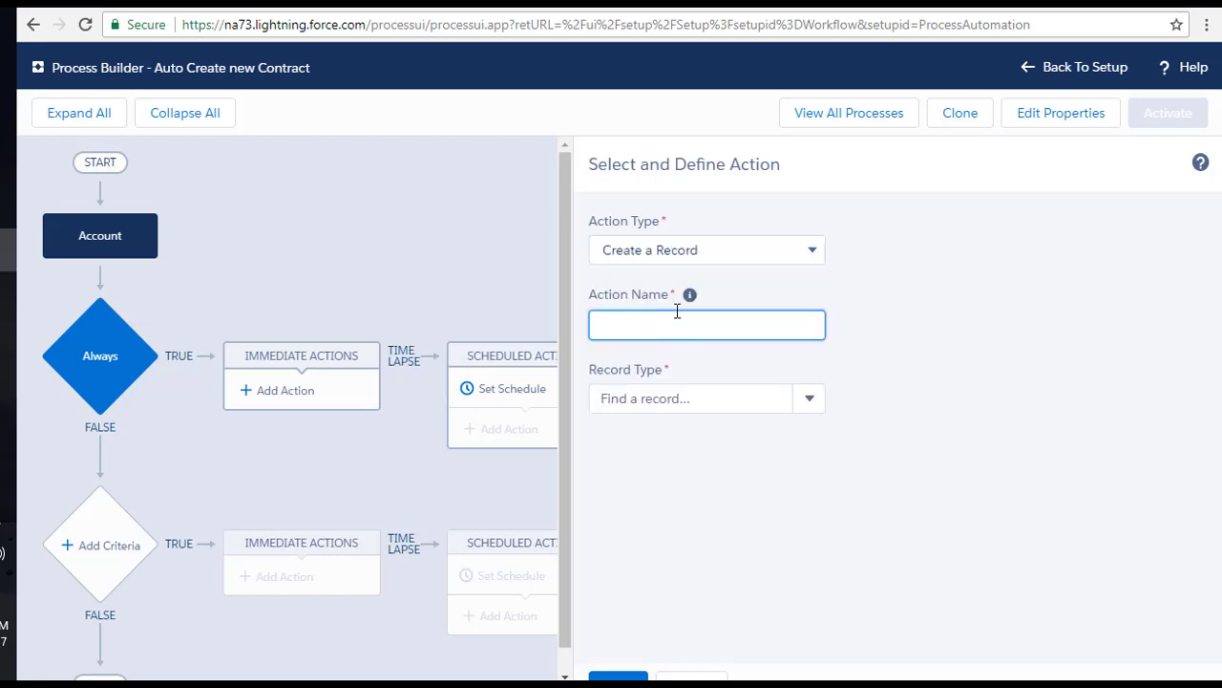
{"action": "mouse_move", "coordinate": [691, 296]}
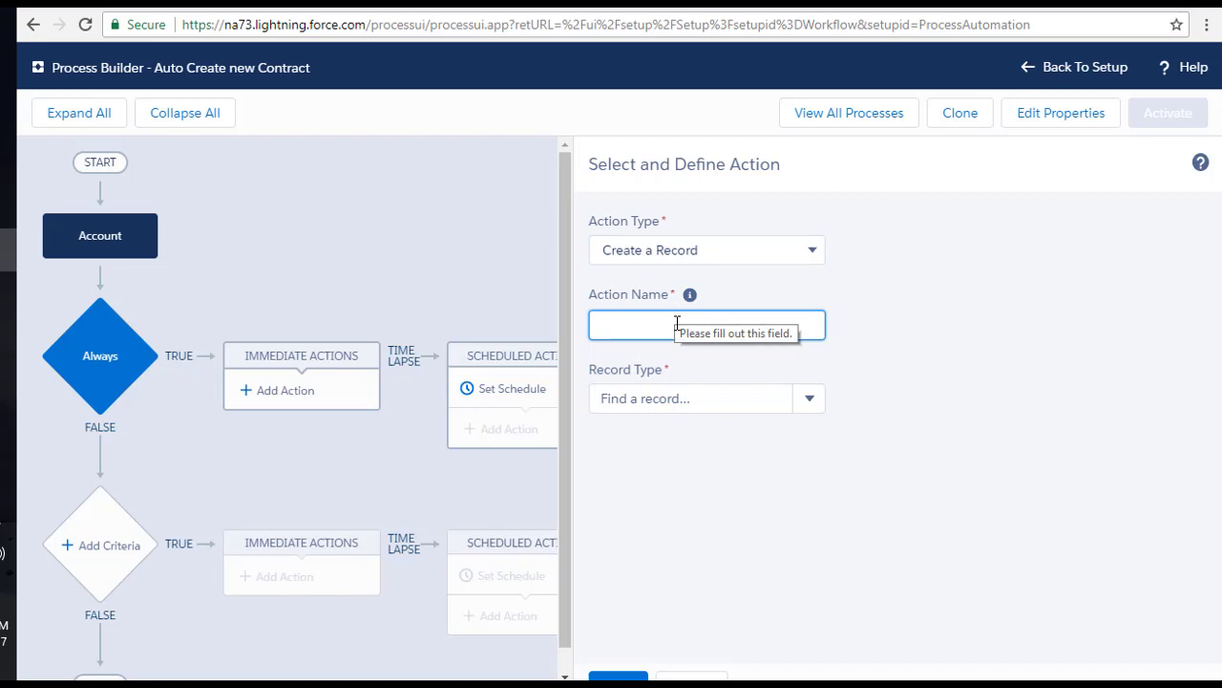
{"action": "type", "text": "Con"}
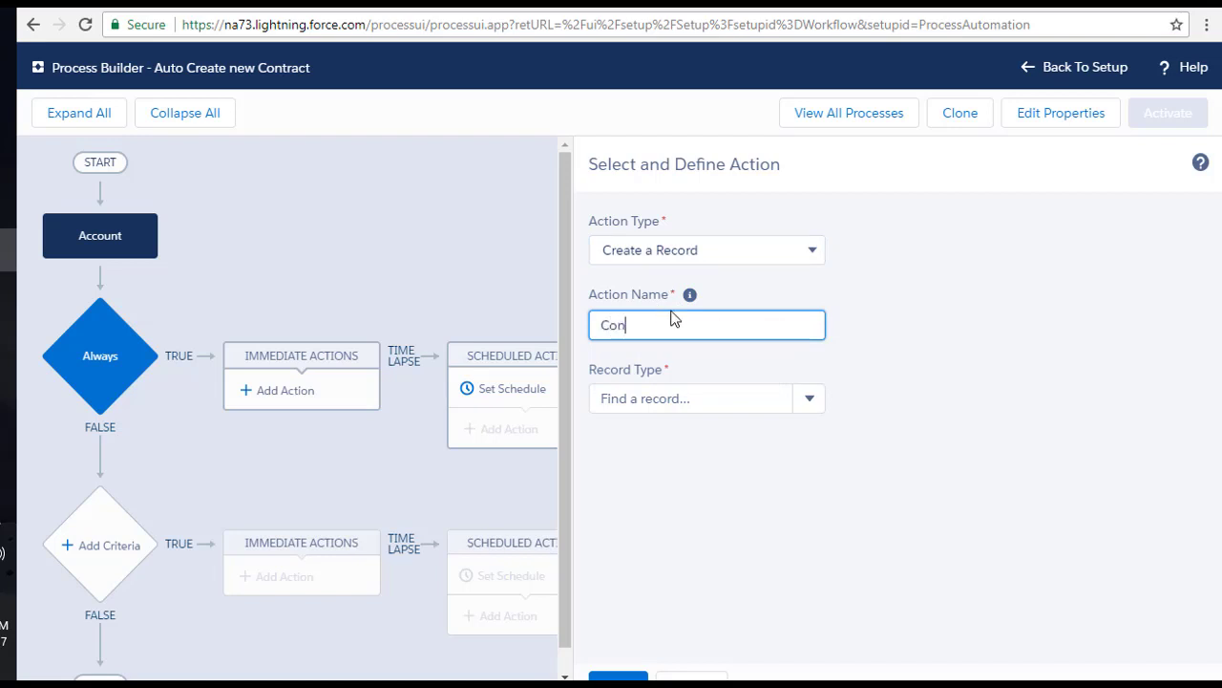
{"action": "type", "text": "tract"}
{"action": "type", "text": " record"}
{"action": "type", "text": "create"}
Set the record type of the new action to Contract
{"action": "left_click", "coordinate": [678, 403]}
{"action": "left_click", "coordinate": [810, 399]}
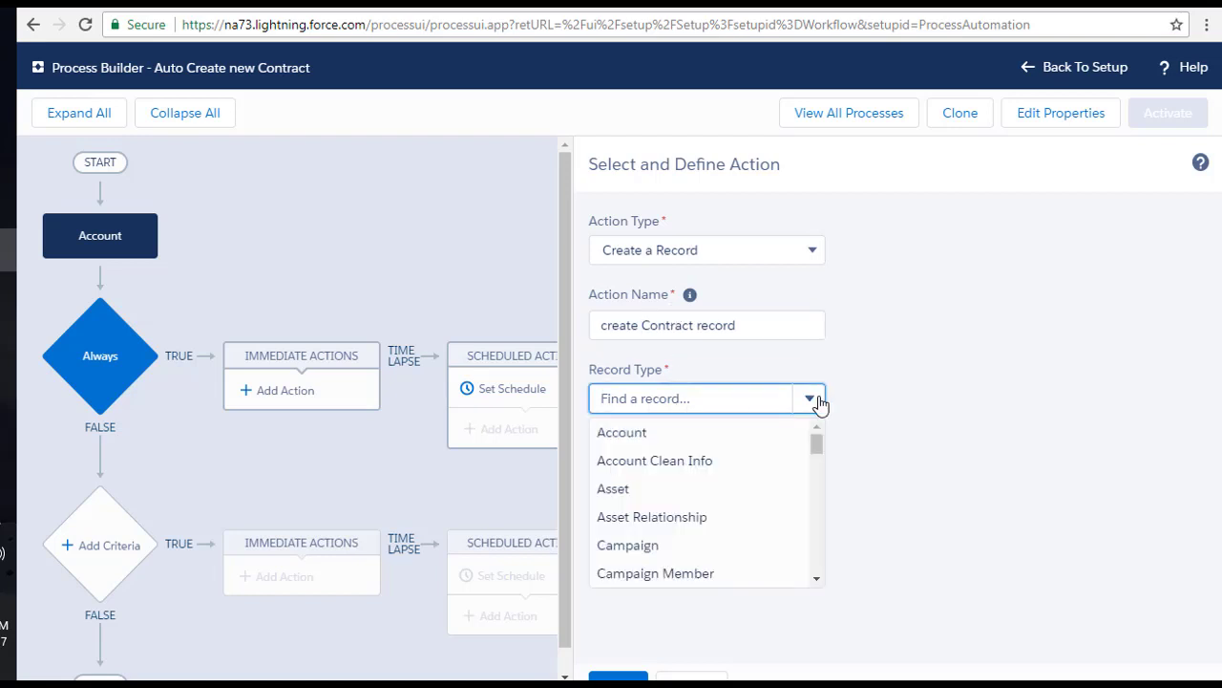
{"action": "type", "text": "cont"}
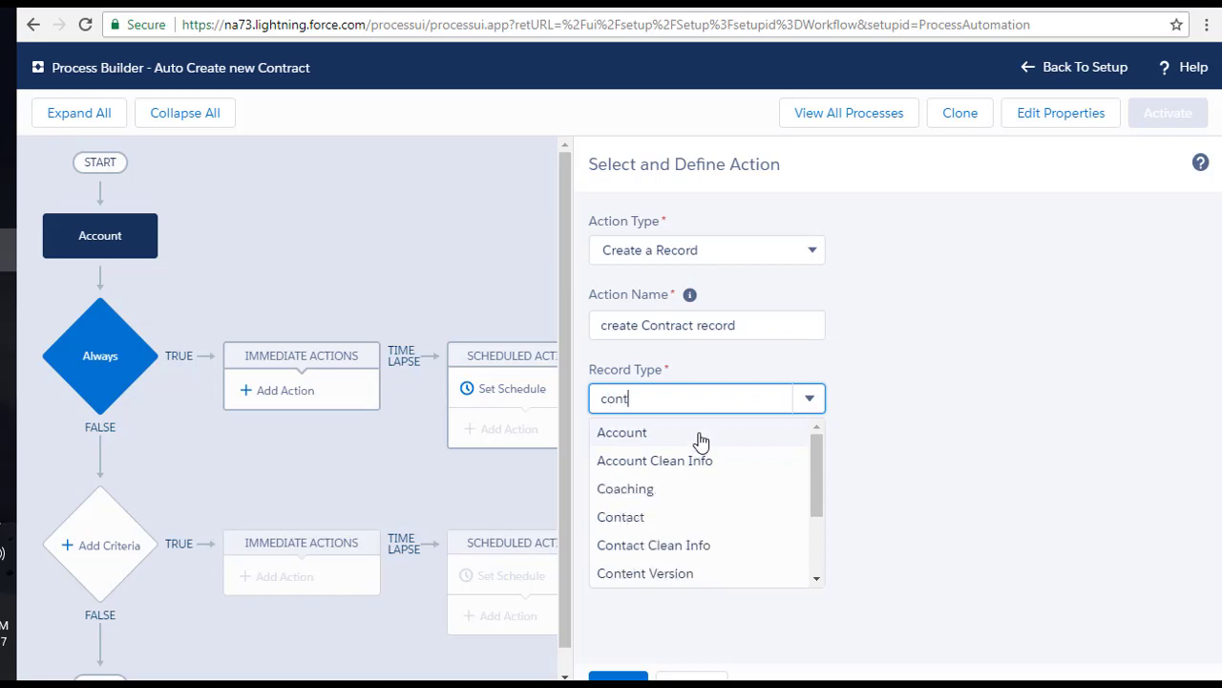
{"action": "type", "text": "r"}
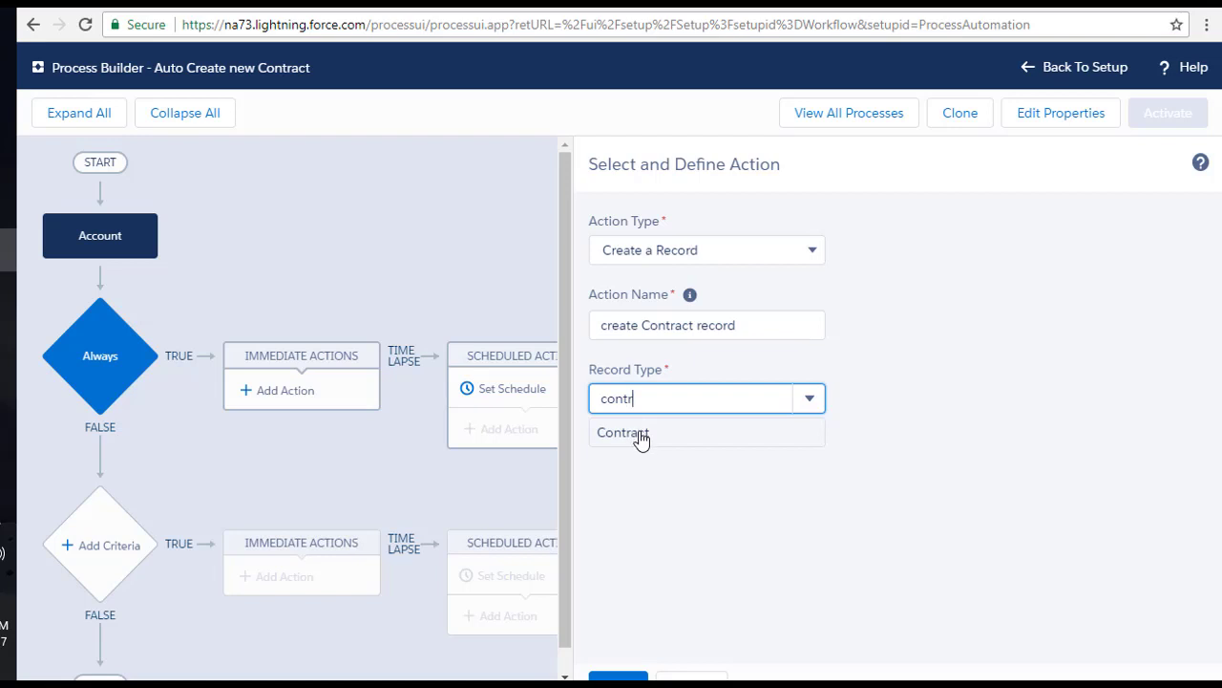
{"action": "left_click", "coordinate": [642, 438]}
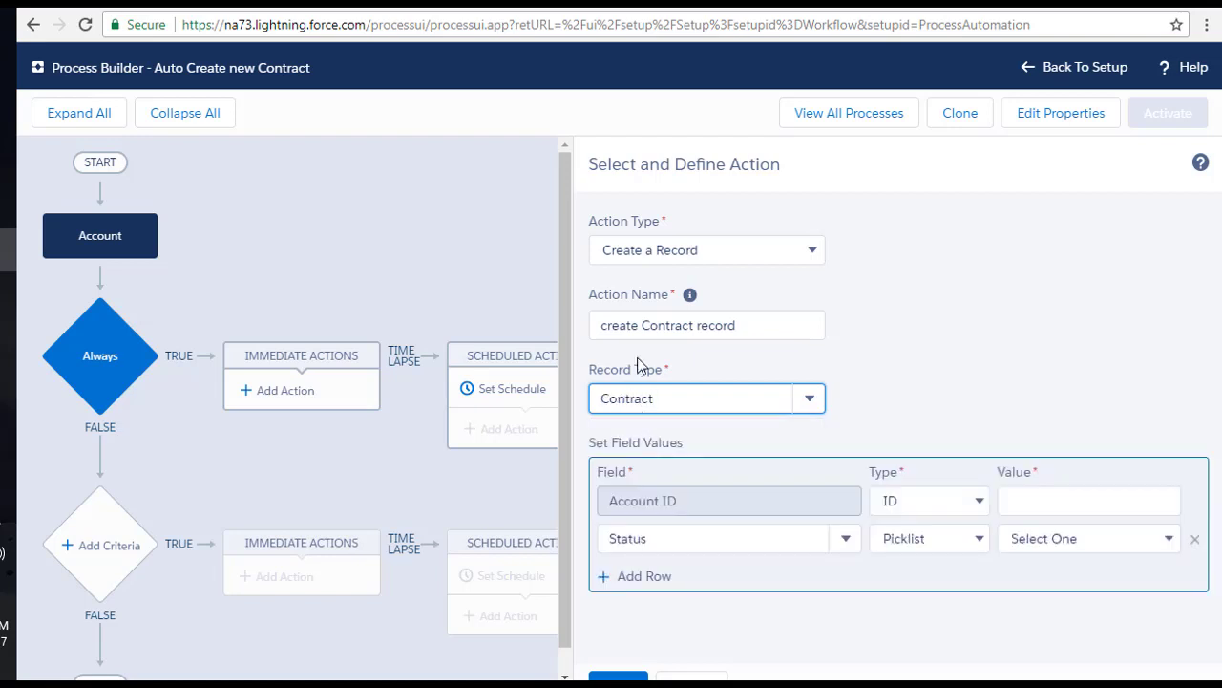
{"action": "left_click_drag", "start_coordinate": [592, 374], "coordinate": [660, 377]}
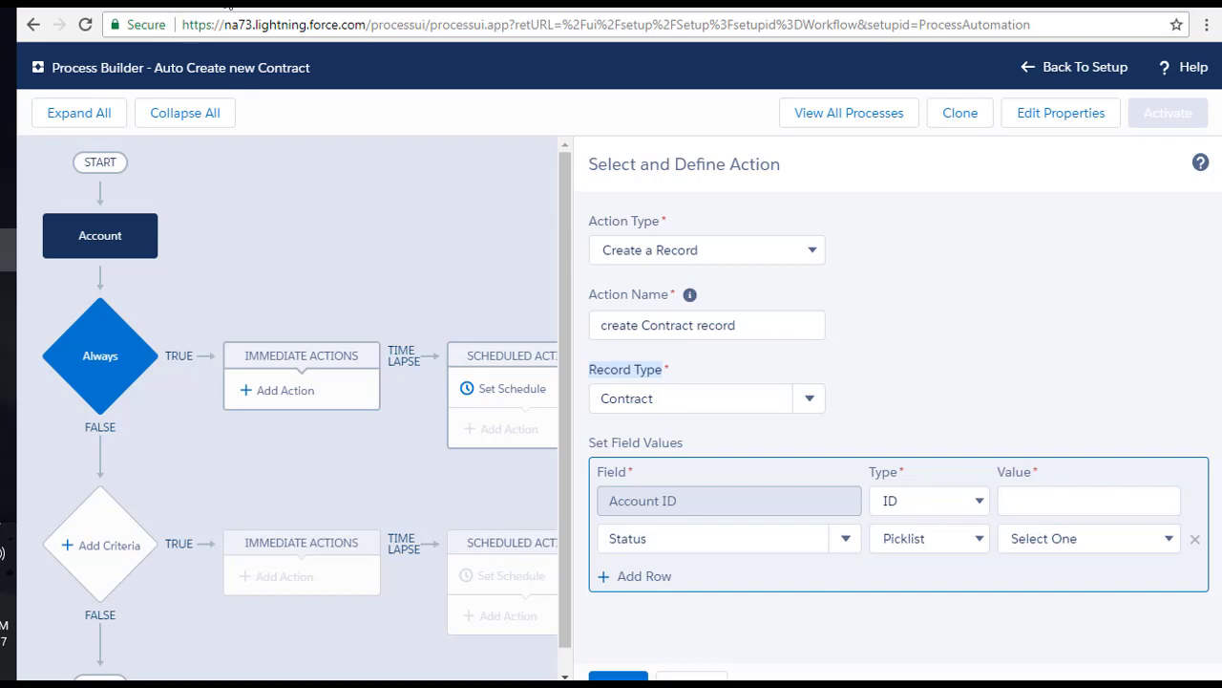
Open login.salesforce.com in a new browser tab and display the All Contracts list view
{"action": "key", "text": "ctrl+t"}
{"action": "type", "text": "l"}
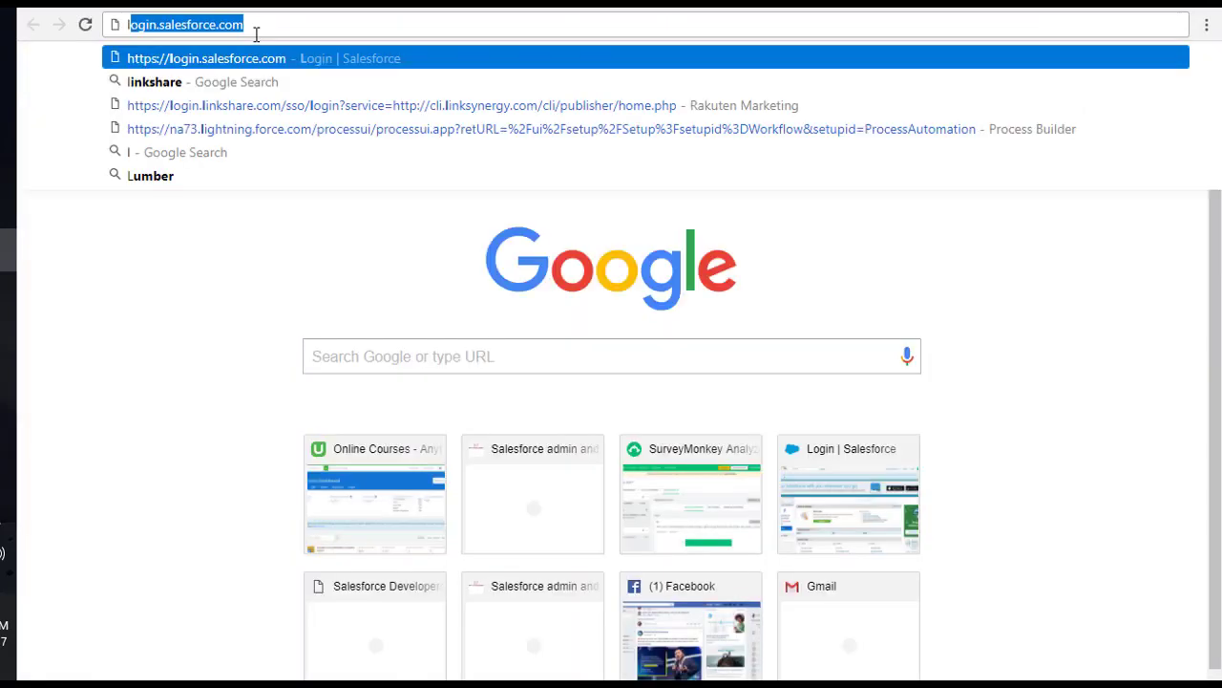
{"action": "key", "text": "Return"}
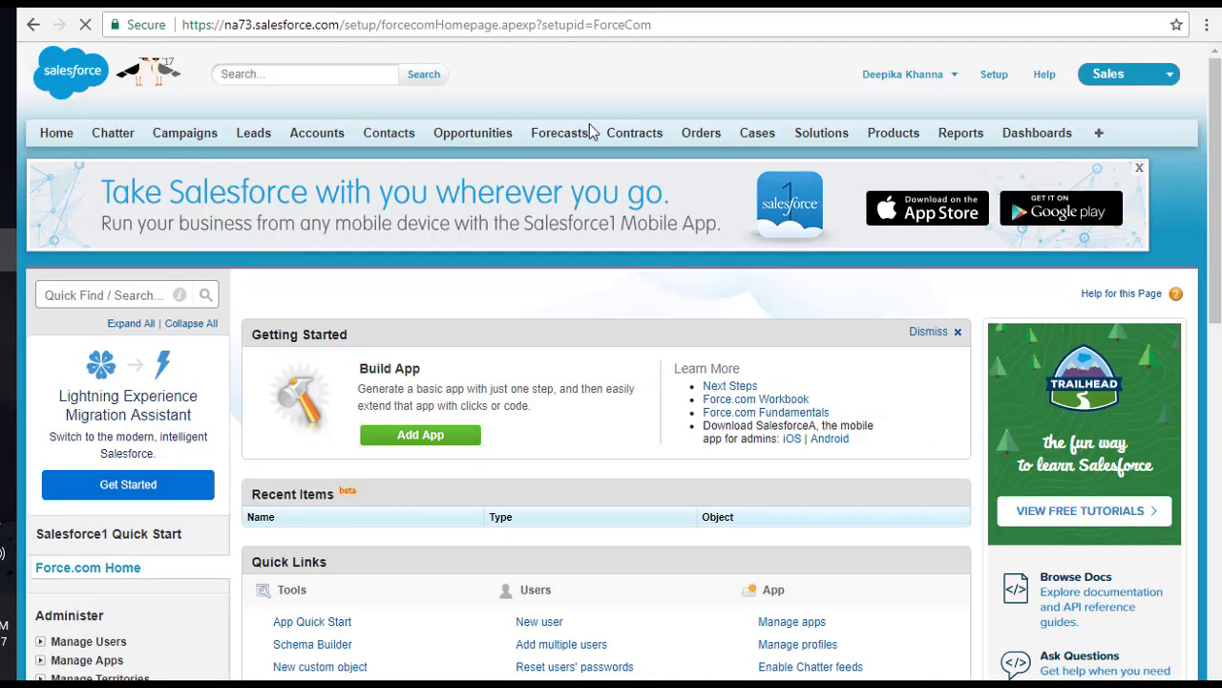
{"action": "left_click", "coordinate": [632, 133]}
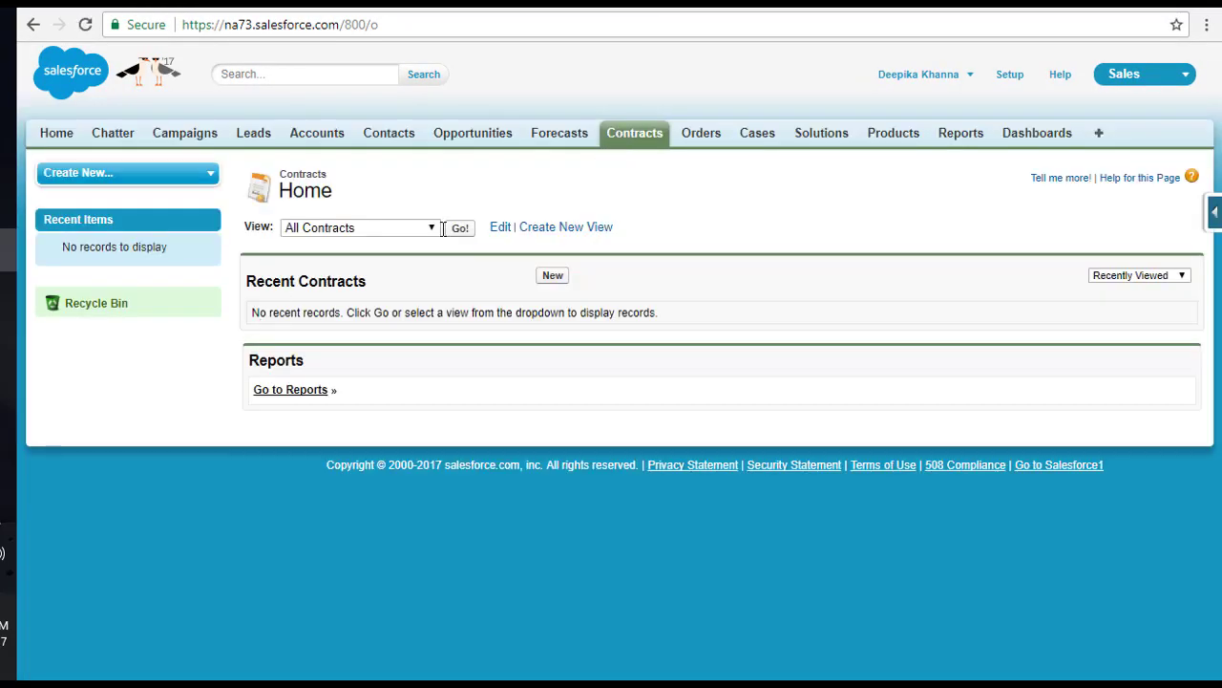
{"action": "left_click", "coordinate": [459, 229]}
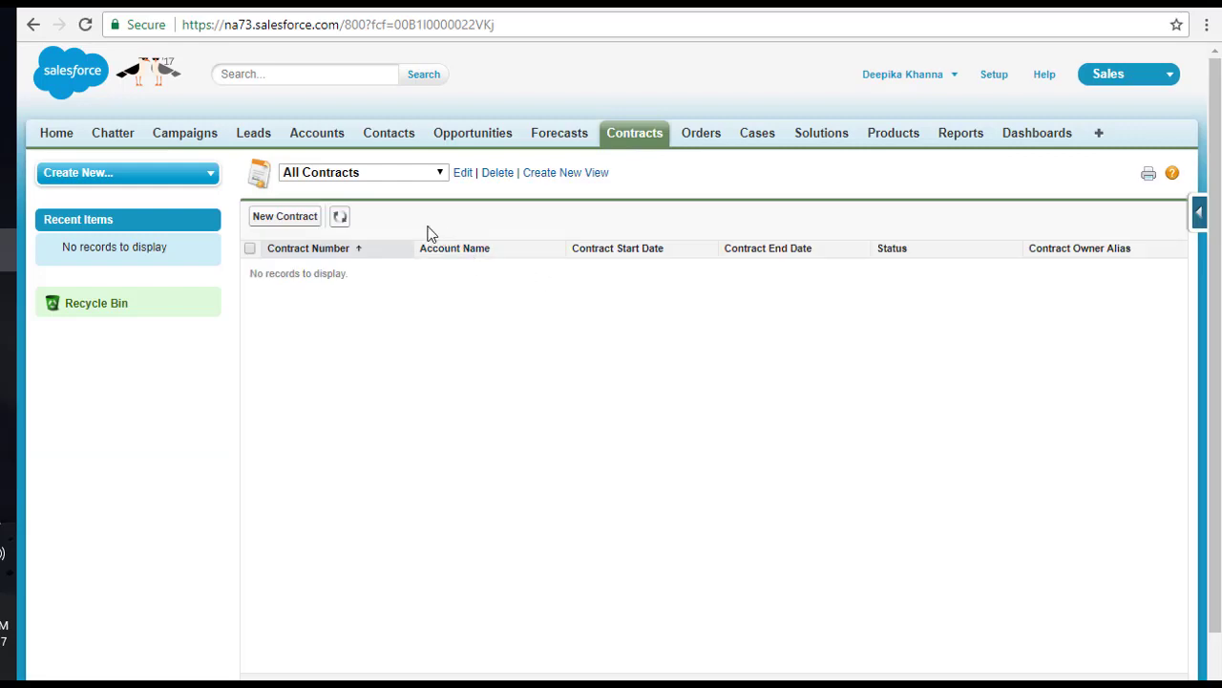
Open a new contract form and examine its required fields: Status, Contract Start Date, Contract Term (months) and Account Name
{"action": "left_click", "coordinate": [292, 217]}
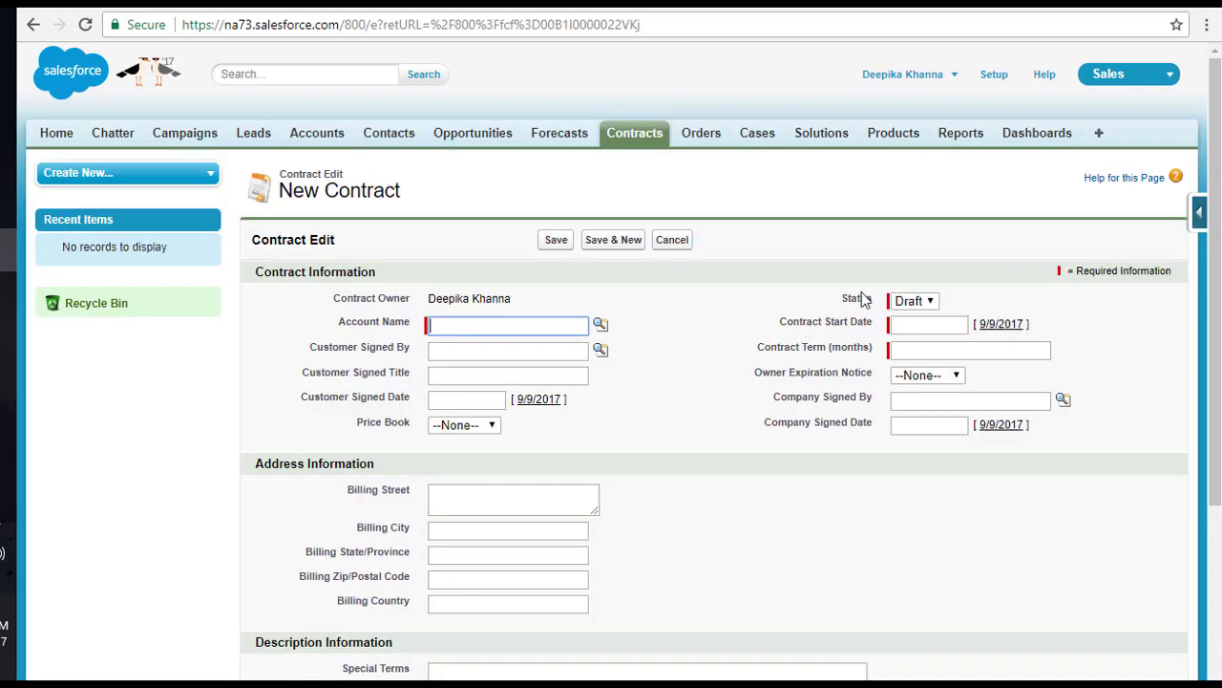
{"action": "double_click", "coordinate": [857, 299]}
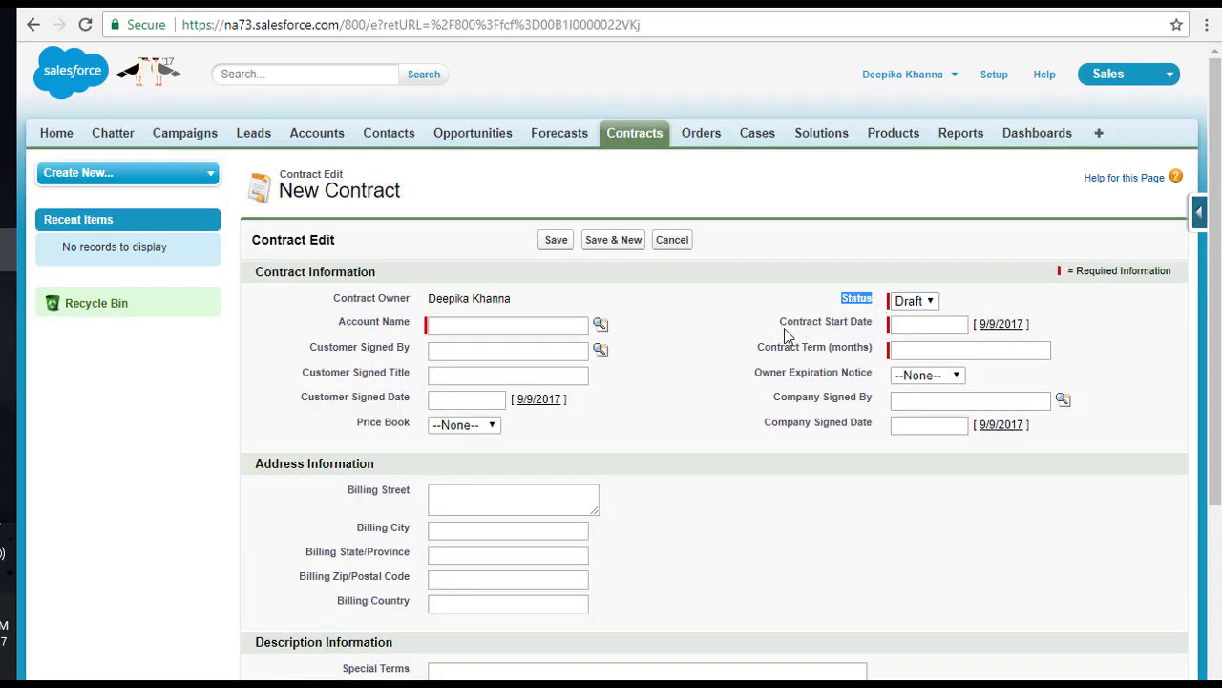
{"action": "left_click_drag", "start_coordinate": [786, 325], "coordinate": [875, 339]}
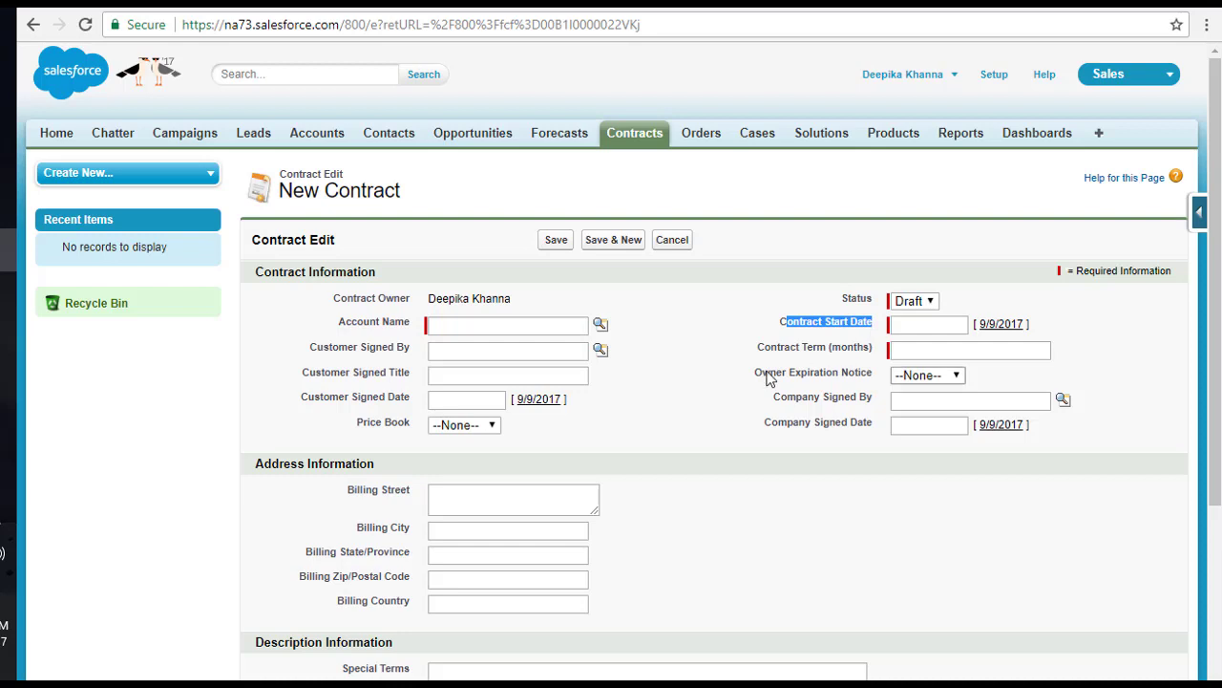
{"action": "left_click_drag", "start_coordinate": [757, 346], "coordinate": [885, 355]}
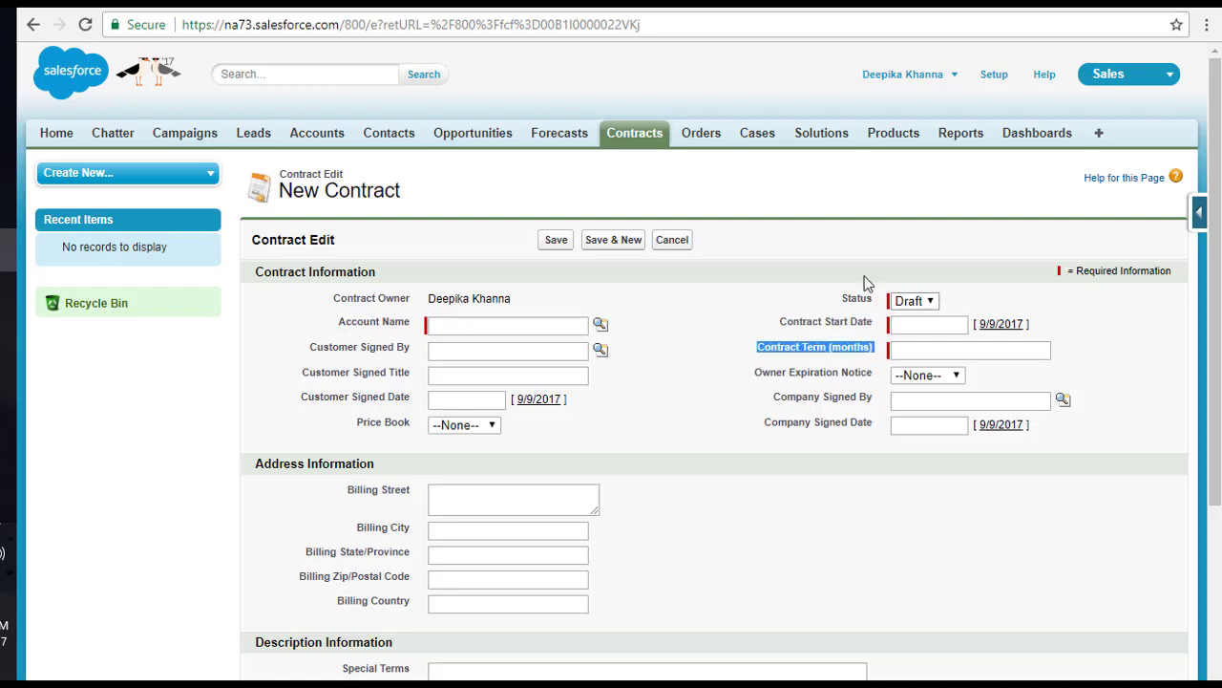
{"action": "left_click_drag", "start_coordinate": [340, 325], "coordinate": [423, 331]}
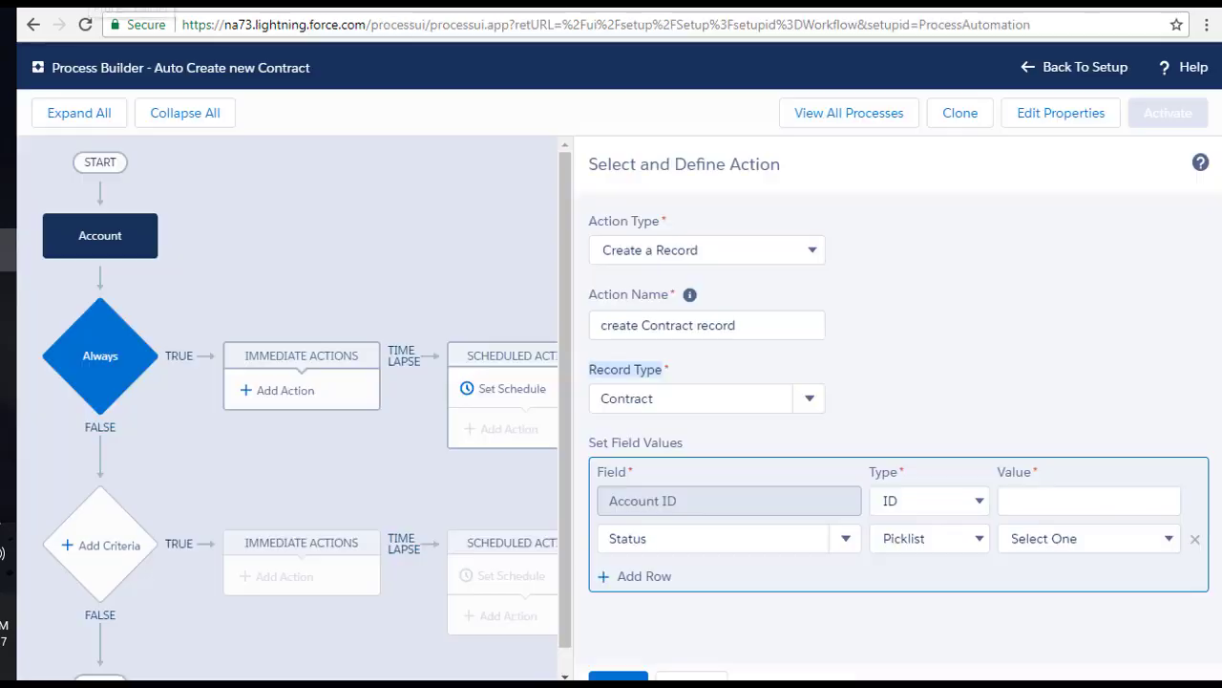
Set the Account ID row's type to Reference and choose the account's Account ID field as its value
{"action": "left_click", "coordinate": [893, 363]}
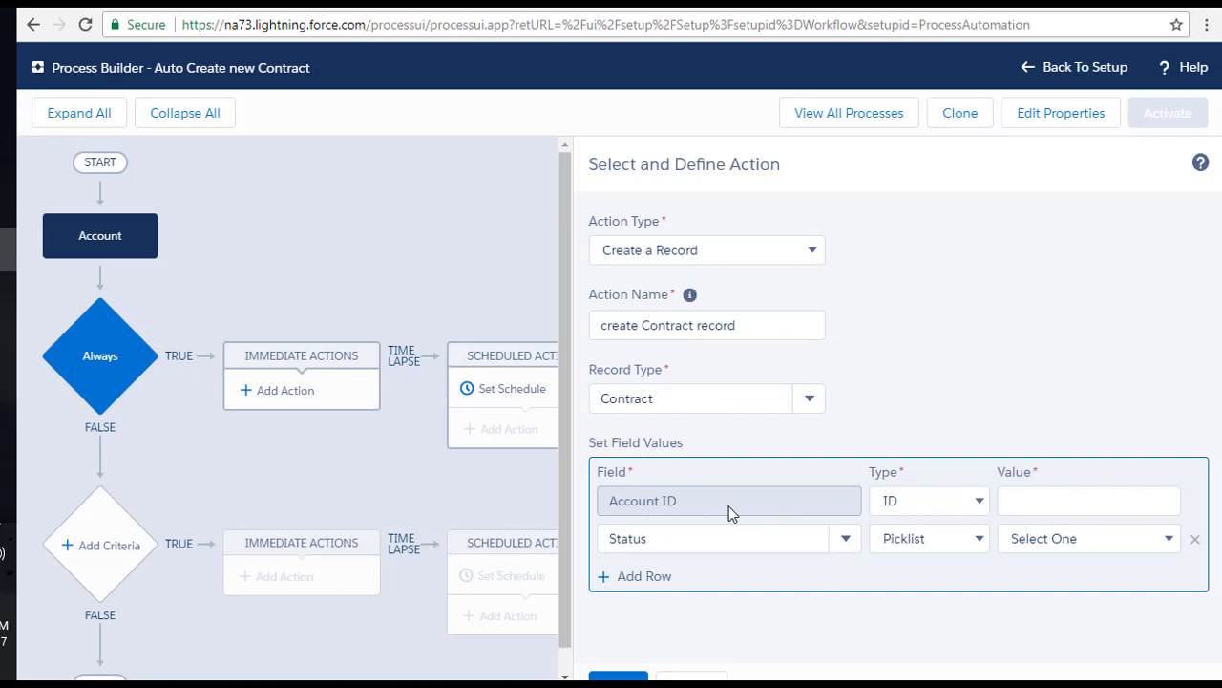
{"action": "left_click", "coordinate": [907, 502]}
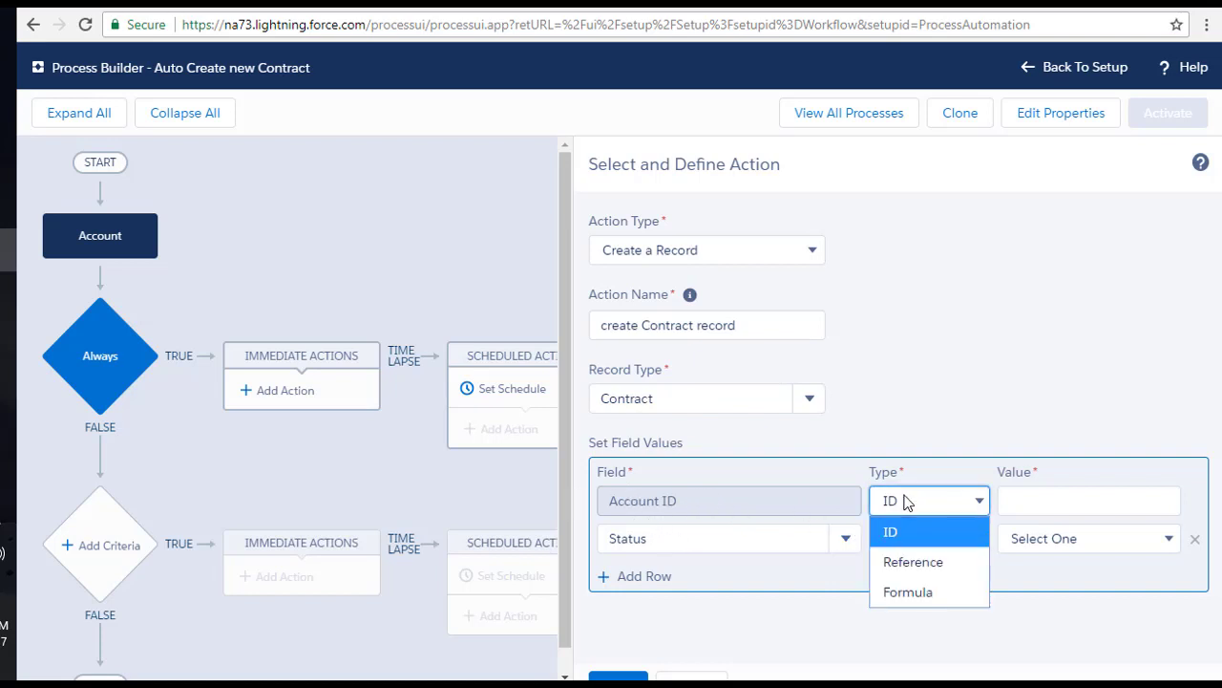
{"action": "left_click", "coordinate": [916, 562]}
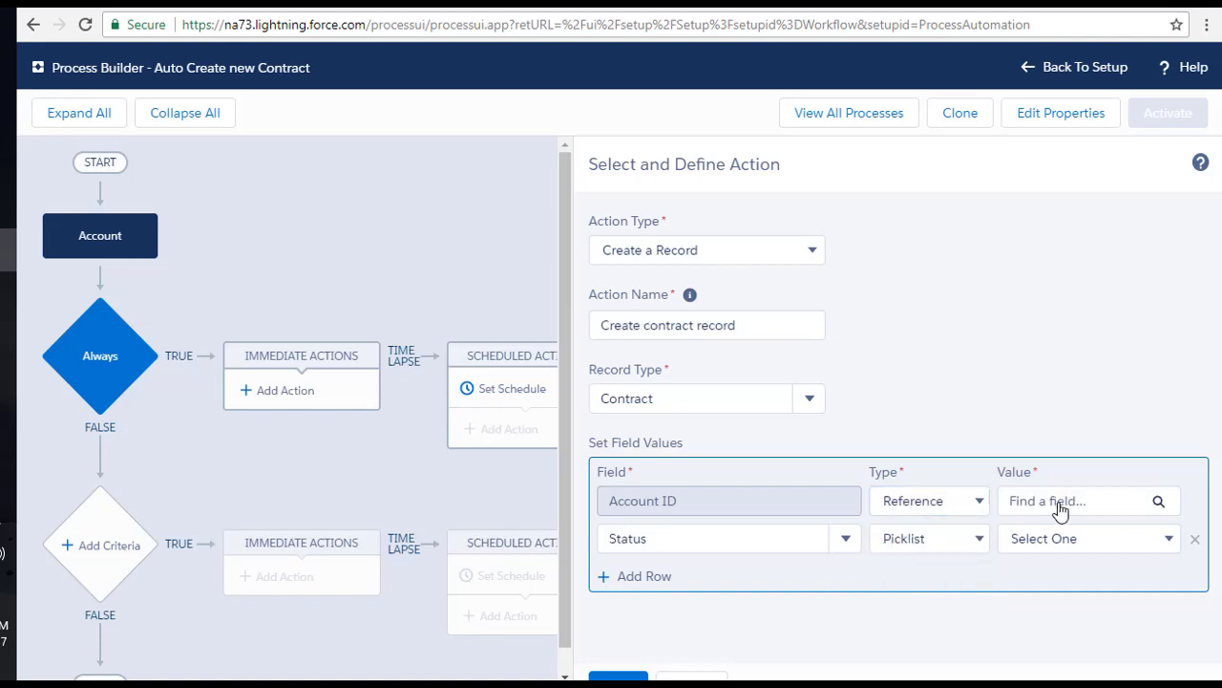
{"action": "left_click", "coordinate": [1059, 508]}
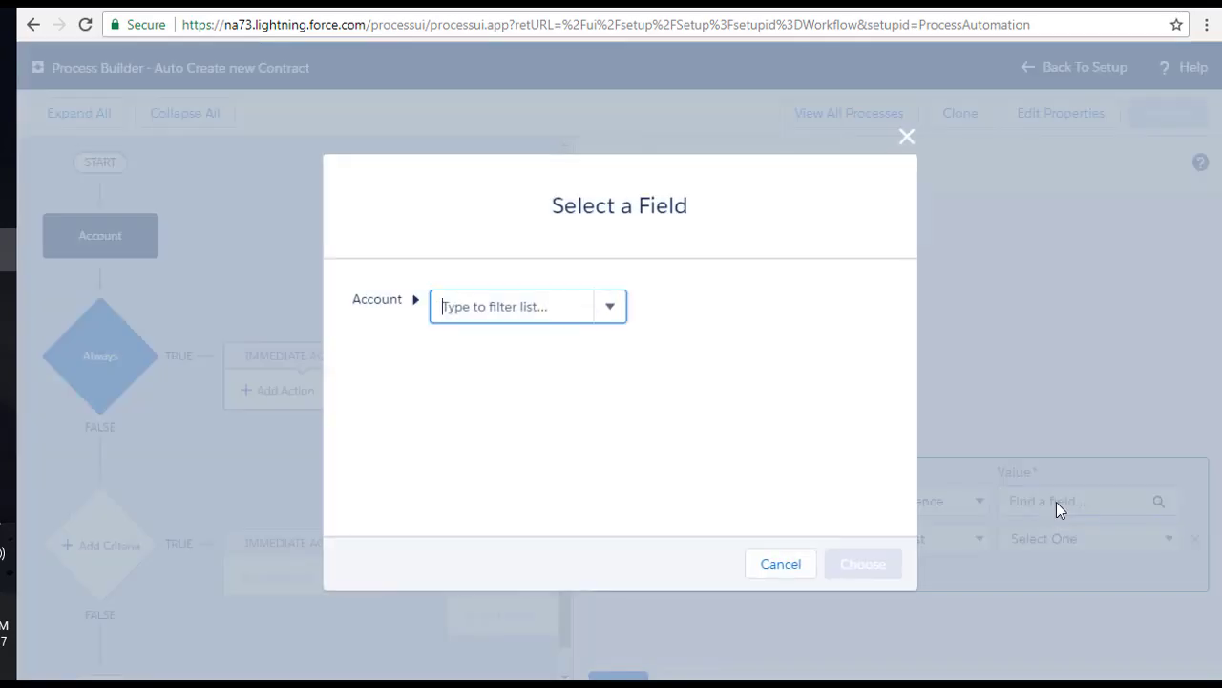
{"action": "left_click", "coordinate": [516, 306]}
{"action": "type", "text": "a"}
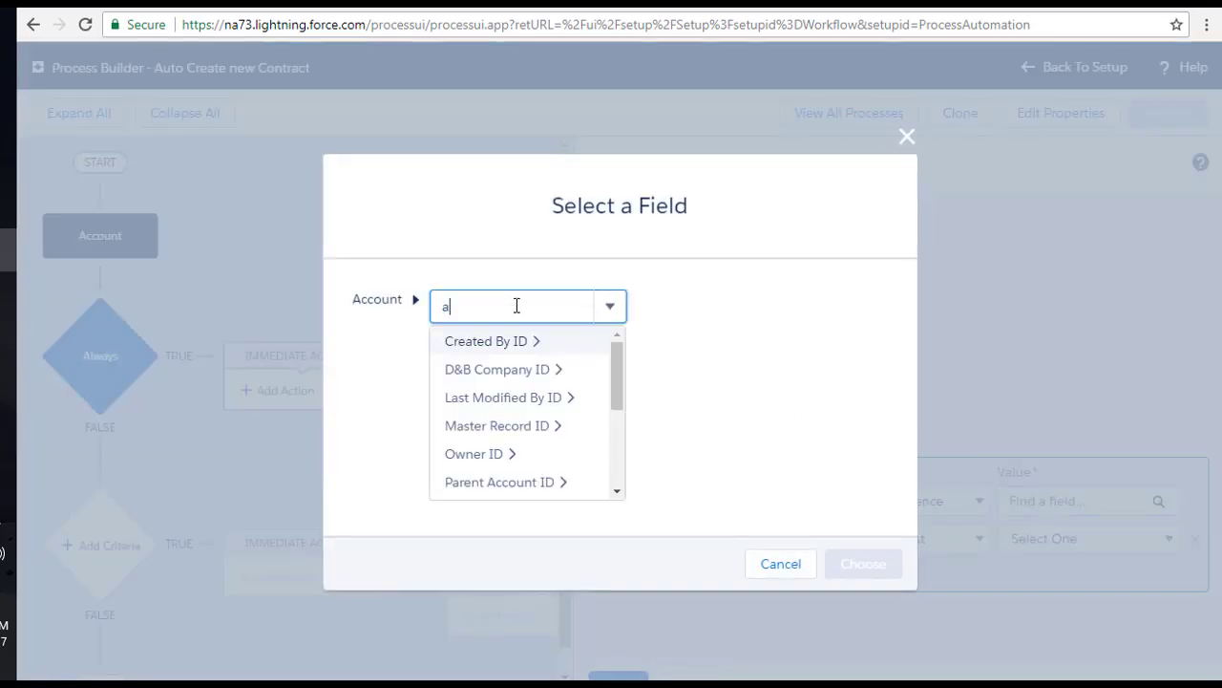
{"action": "key", "text": "BackSpace"}
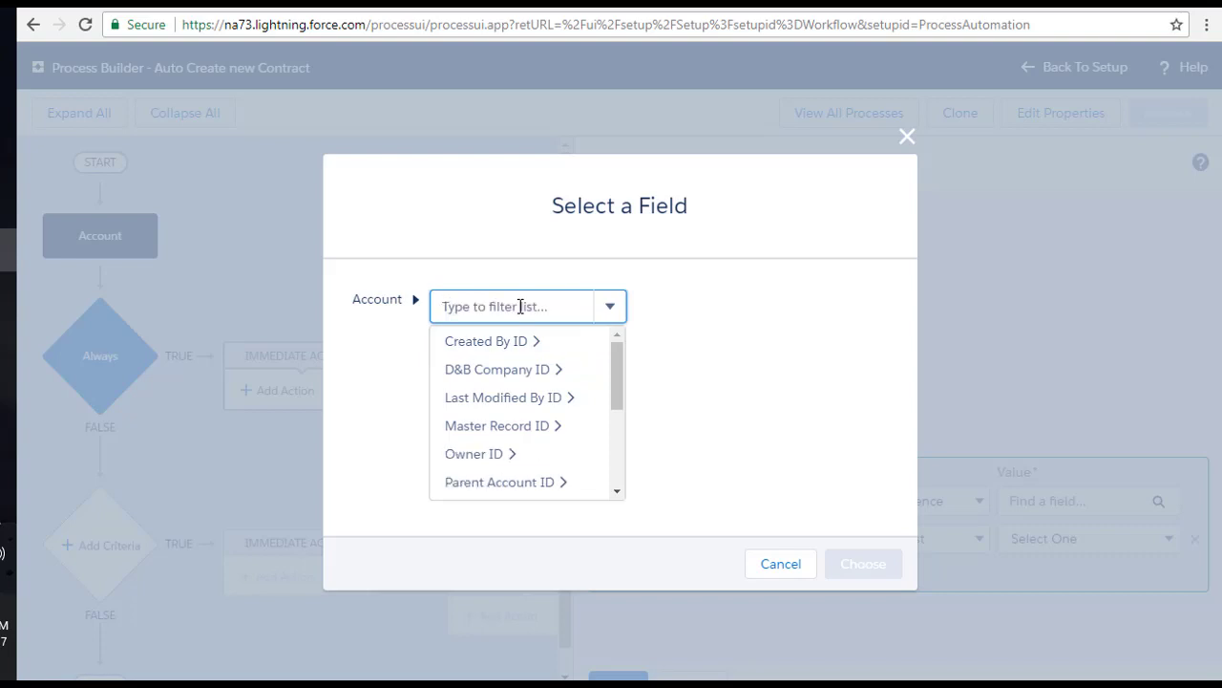
{"action": "type", "text": "Id"}
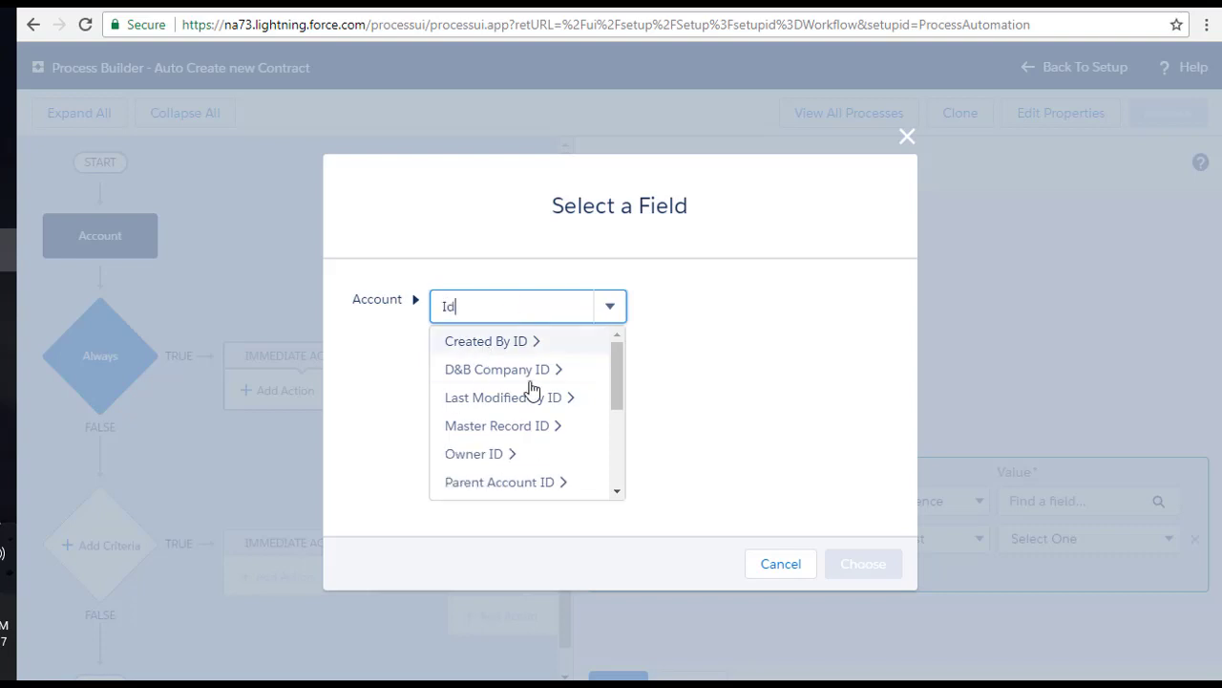
{"action": "scroll", "coordinate": [573, 409], "scroll_direction": "down", "scroll_amount": 1}
{"action": "type", "text": "d"}
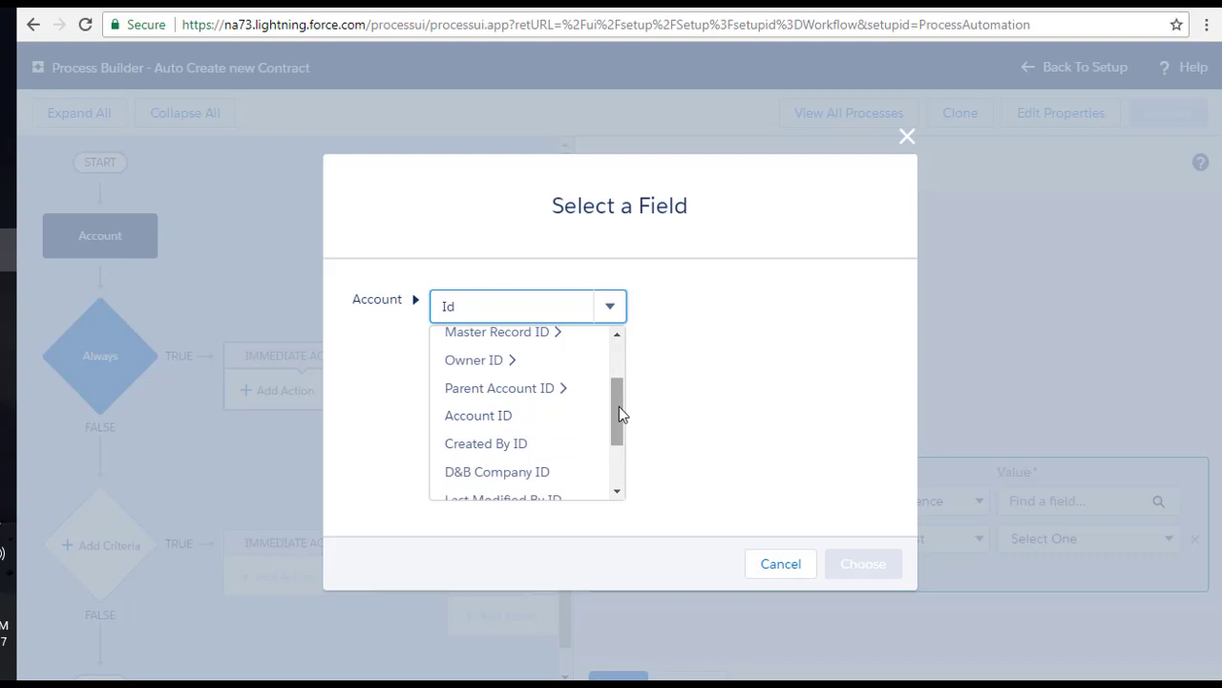
{"action": "left_click", "coordinate": [492, 422]}
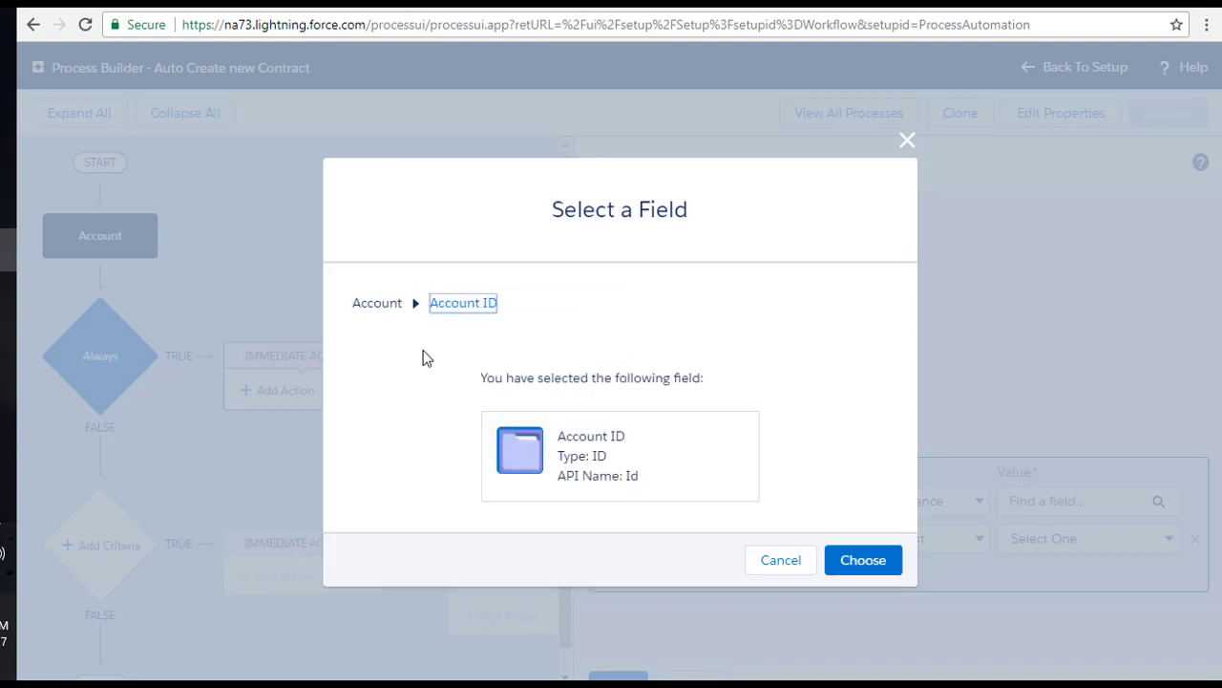
{"action": "left_click", "coordinate": [865, 561]}
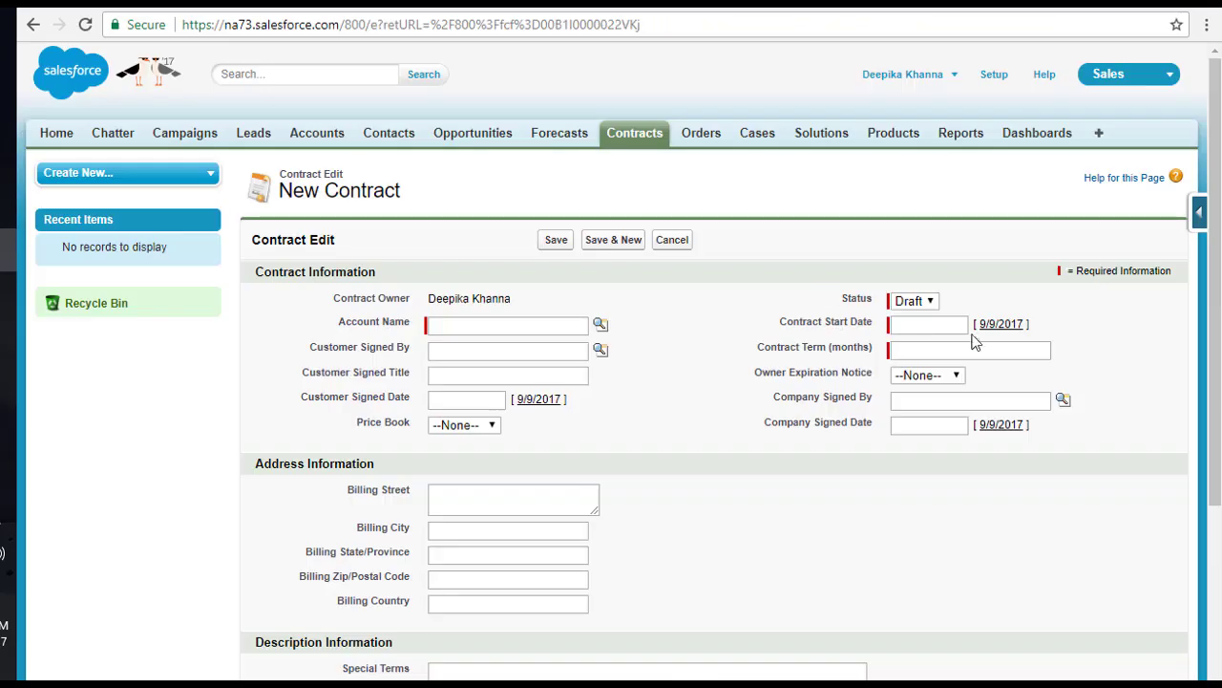
Check the Contract Start Date label on the new contract form and replace the Status field in the second row with Contract Start Date
{"action": "left_click_drag", "start_coordinate": [770, 321], "coordinate": [886, 326]}
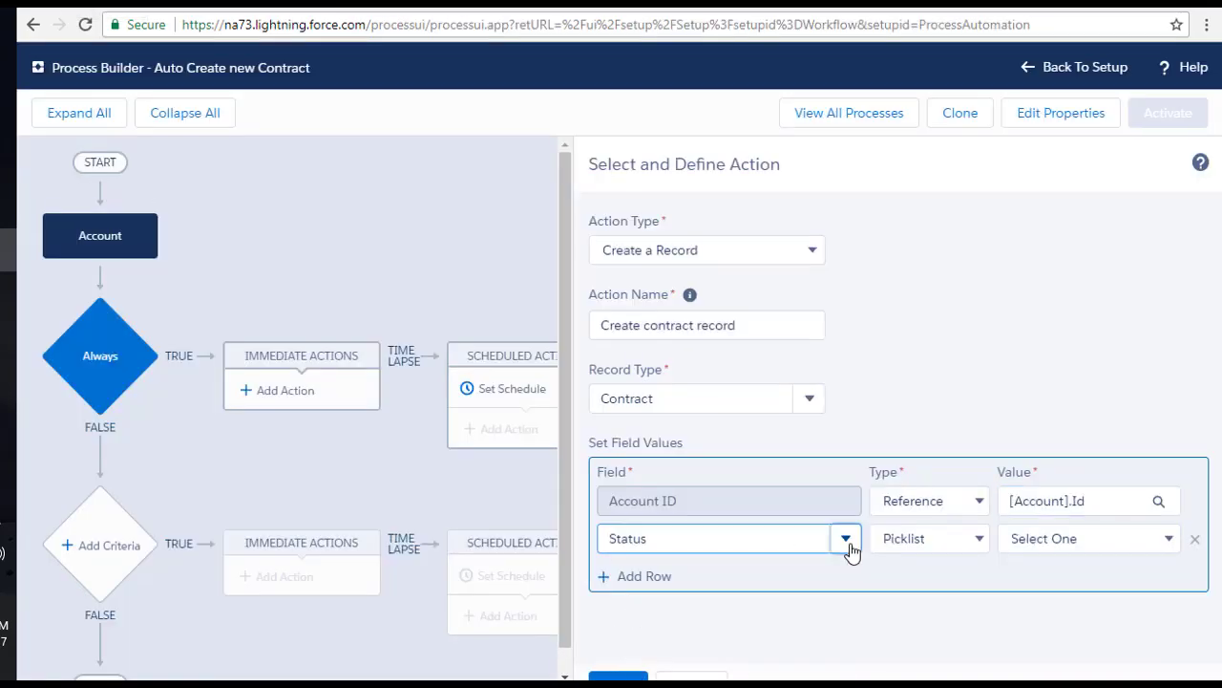
{"action": "left_click", "coordinate": [847, 541]}
{"action": "scroll", "coordinate": [780, 589], "scroll_direction": "down", "scroll_amount": 1}
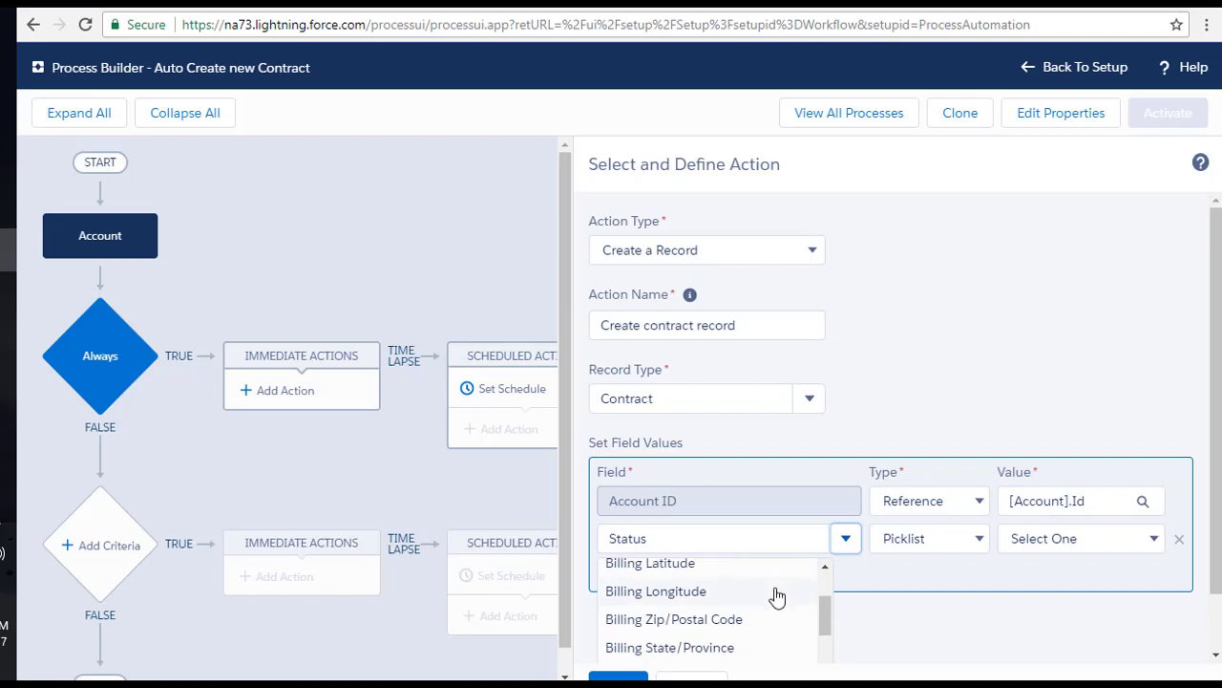
{"action": "left_click", "coordinate": [670, 541]}
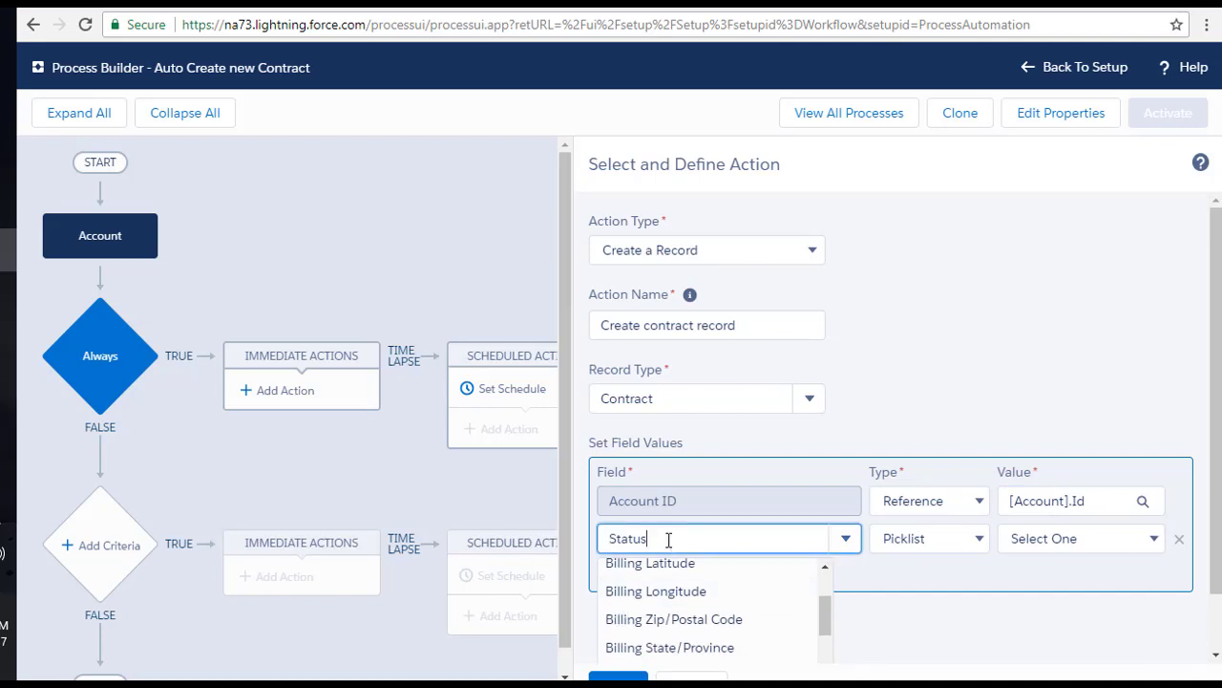
{"action": "key", "text": "BackSpace"}
{"action": "key", "text": "BackSpace"}
{"action": "key", "text": "BackSpace"}
{"action": "type", "text": "rt"}
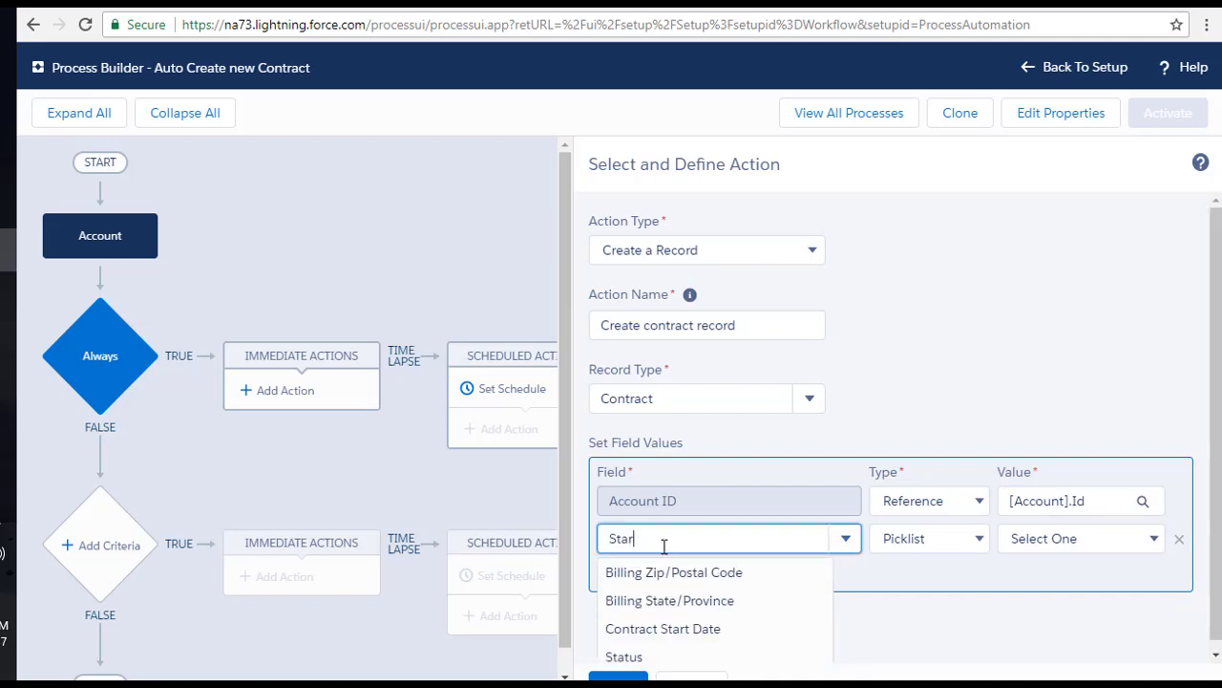
{"action": "left_click", "coordinate": [632, 571]}
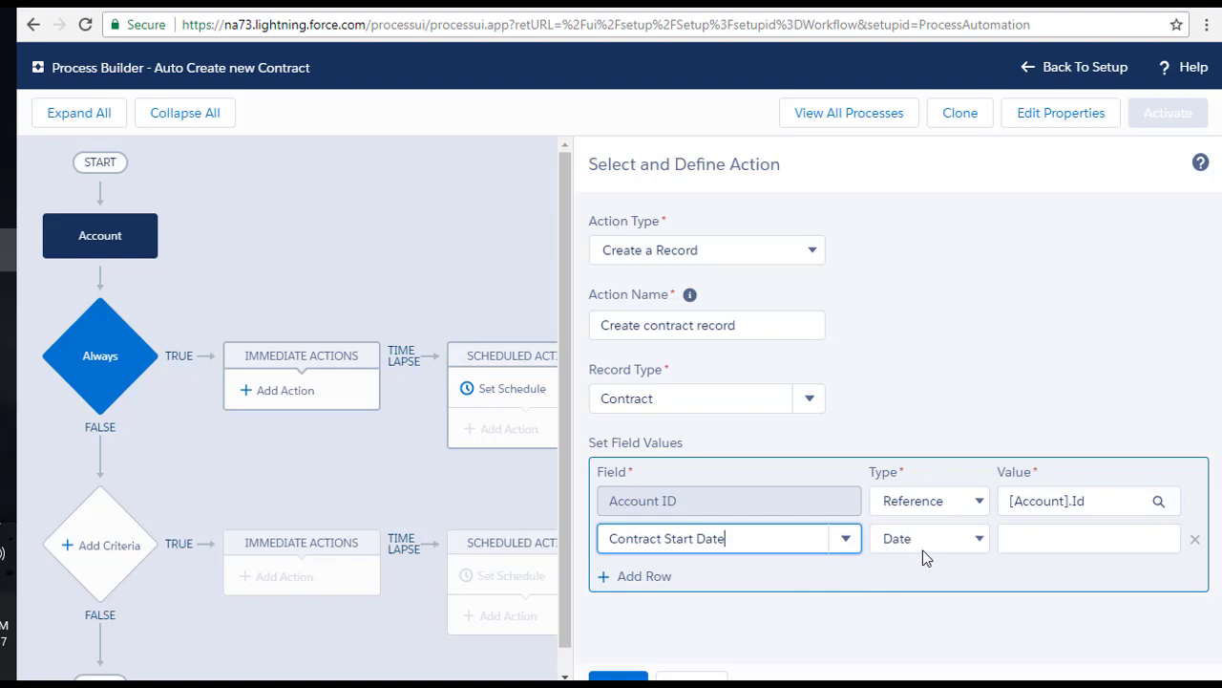
Consult the business scenario slide, set the Contract Start Date row's type to Formula and open its formula editor
{"action": "key", "text": "alt+Tab"}
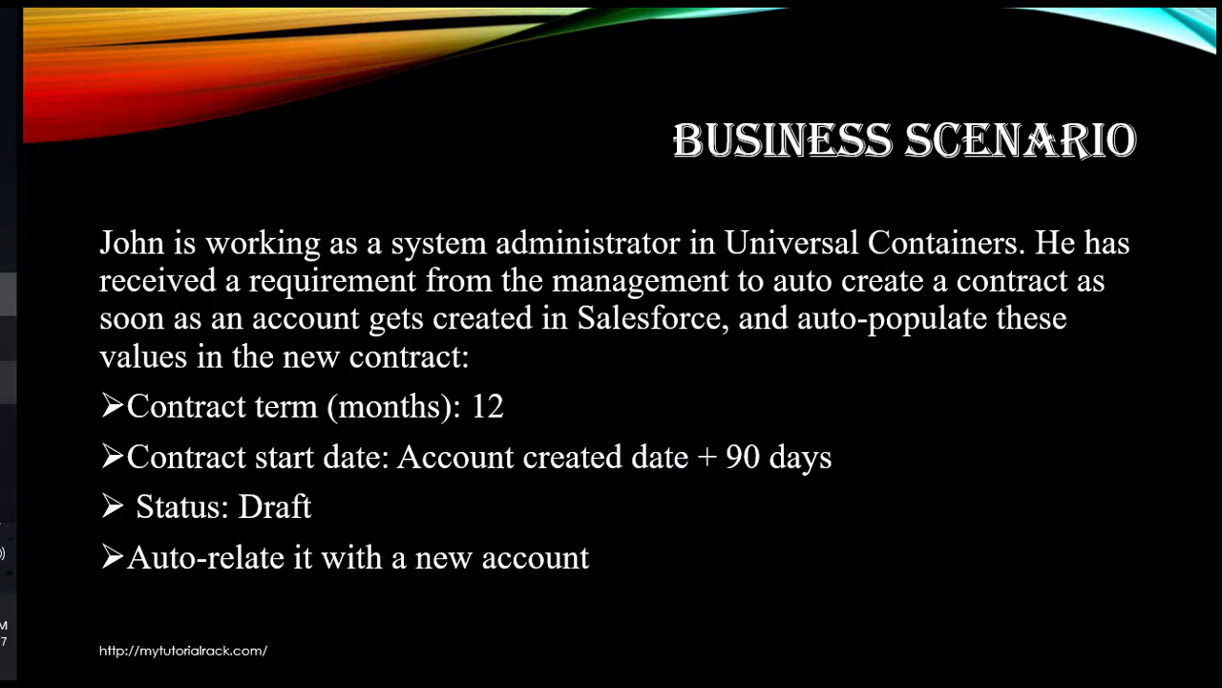
{"action": "key", "text": "alt+Tab"}
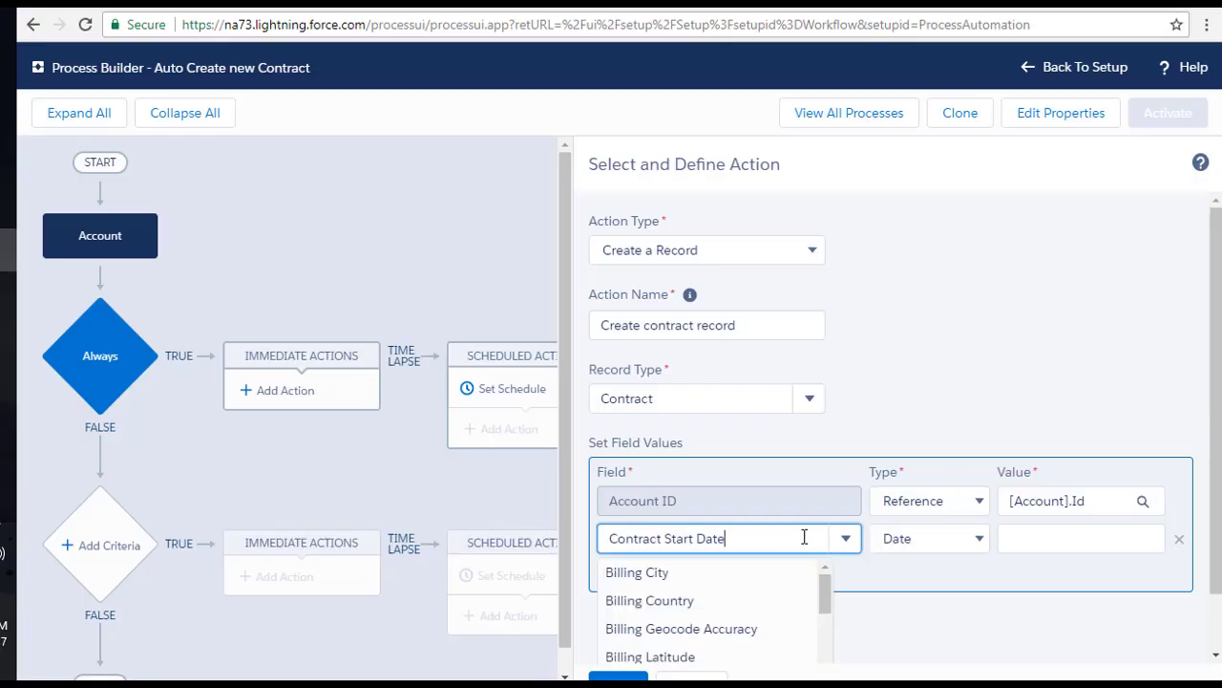
{"action": "left_click", "coordinate": [948, 535]}
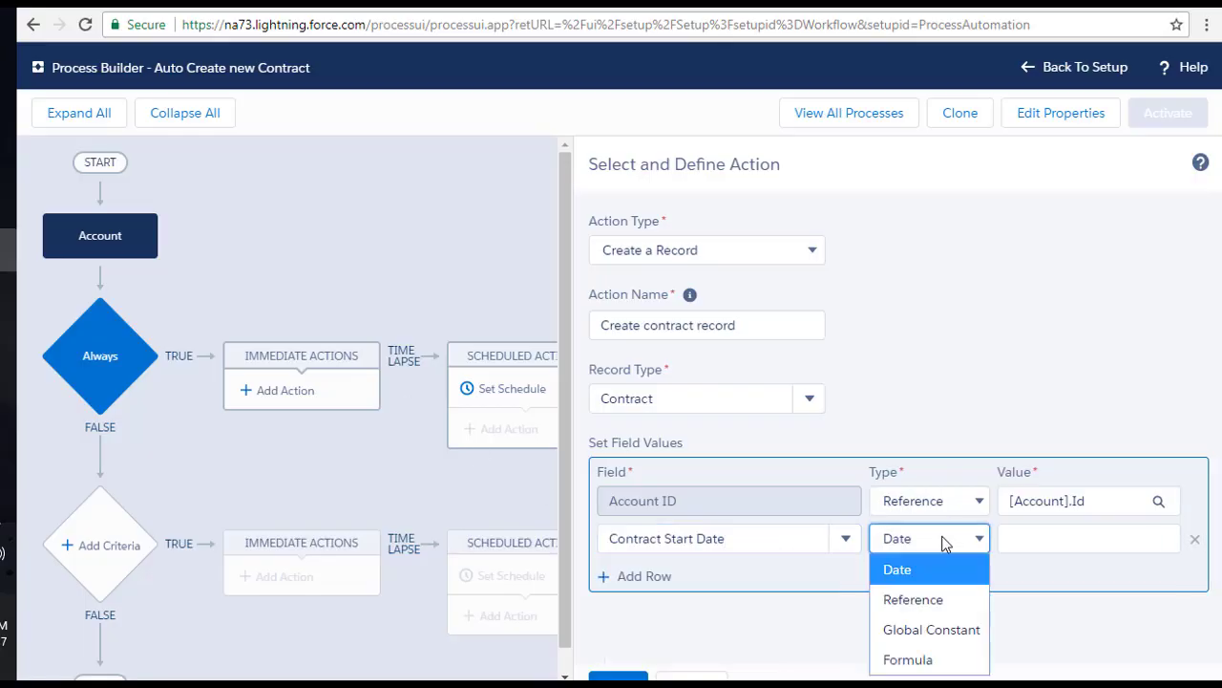
{"action": "left_click", "coordinate": [912, 661]}
{"action": "left_click", "coordinate": [1039, 541]}
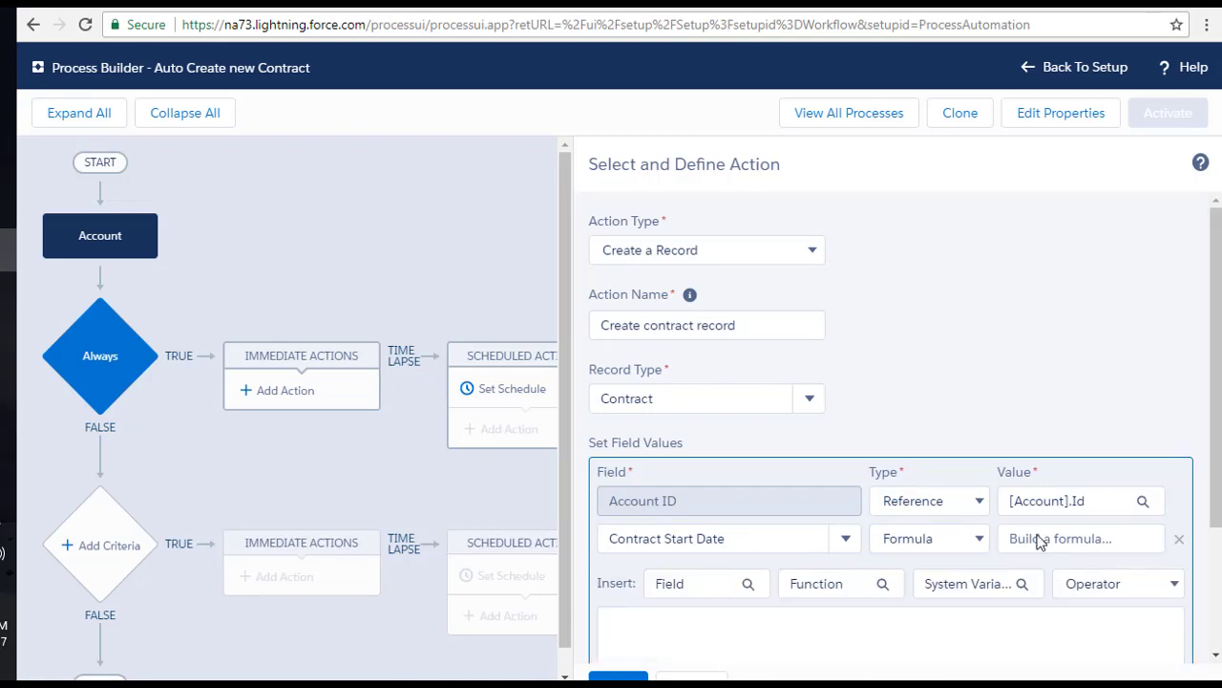
{"action": "scroll", "coordinate": [698, 659], "scroll_direction": "down", "scroll_amount": 1}
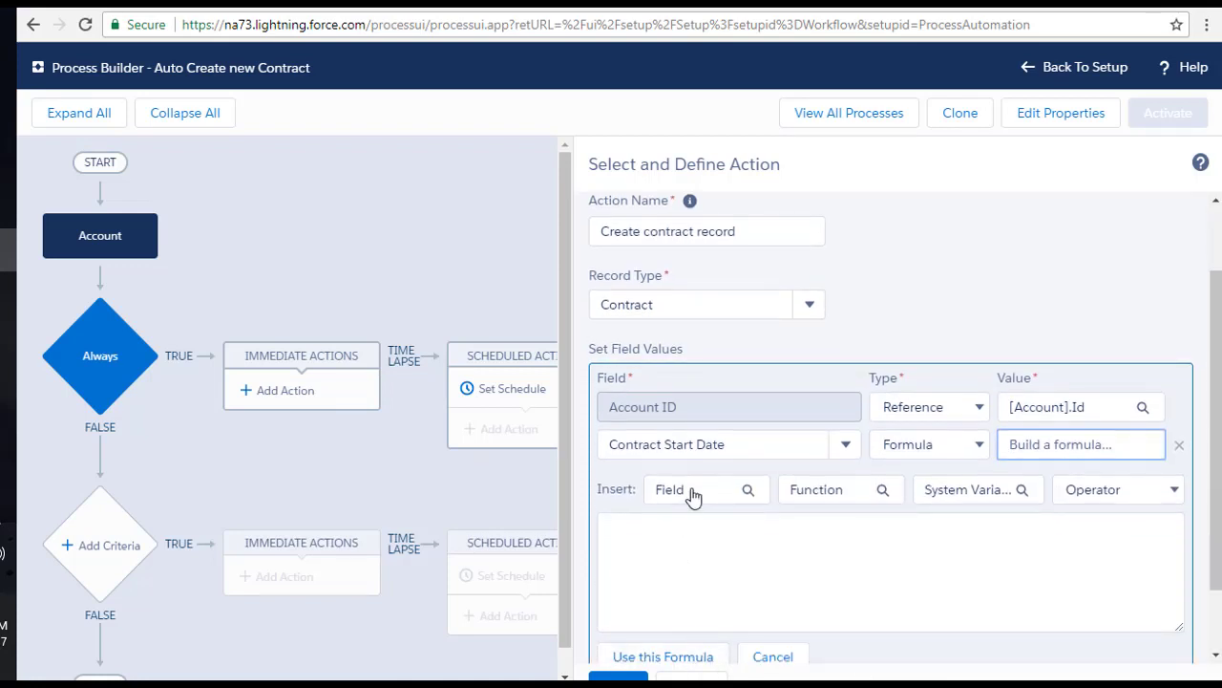
{"action": "left_click", "coordinate": [670, 525]}
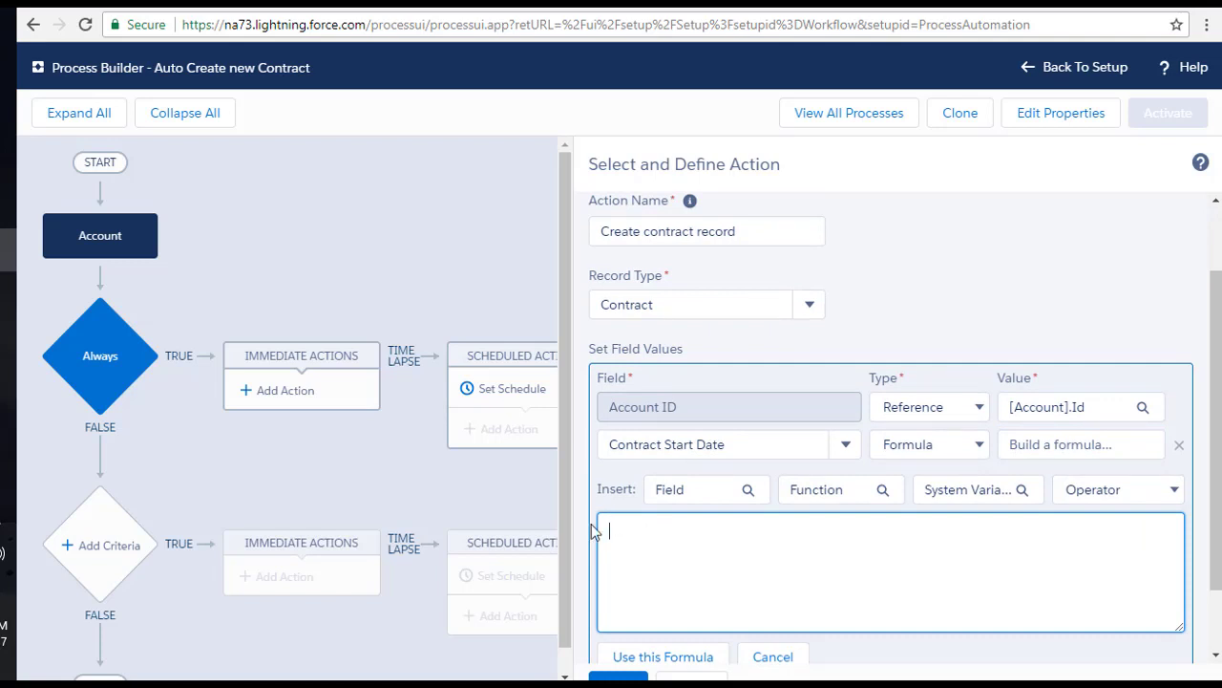
Insert the DATEVALUE function from the Date & Time category into the Contract Start Date formula
{"action": "left_click", "coordinate": [812, 498]}
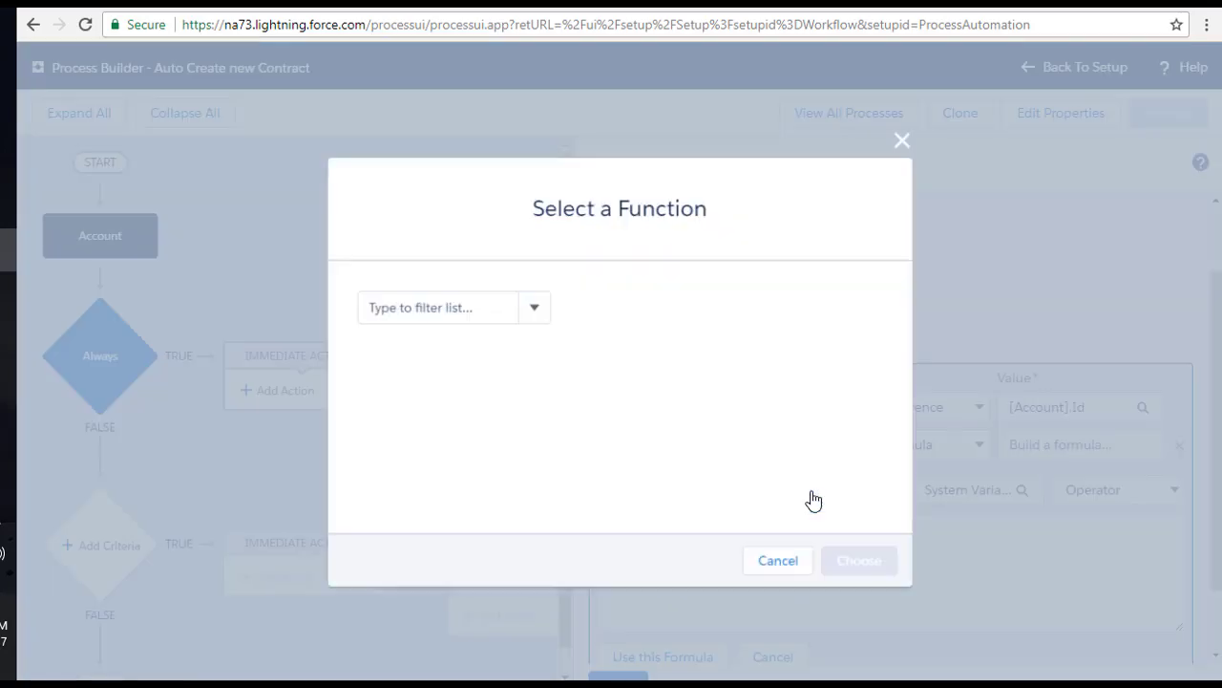
{"action": "left_click", "coordinate": [459, 308]}
{"action": "type", "text": "dat"}
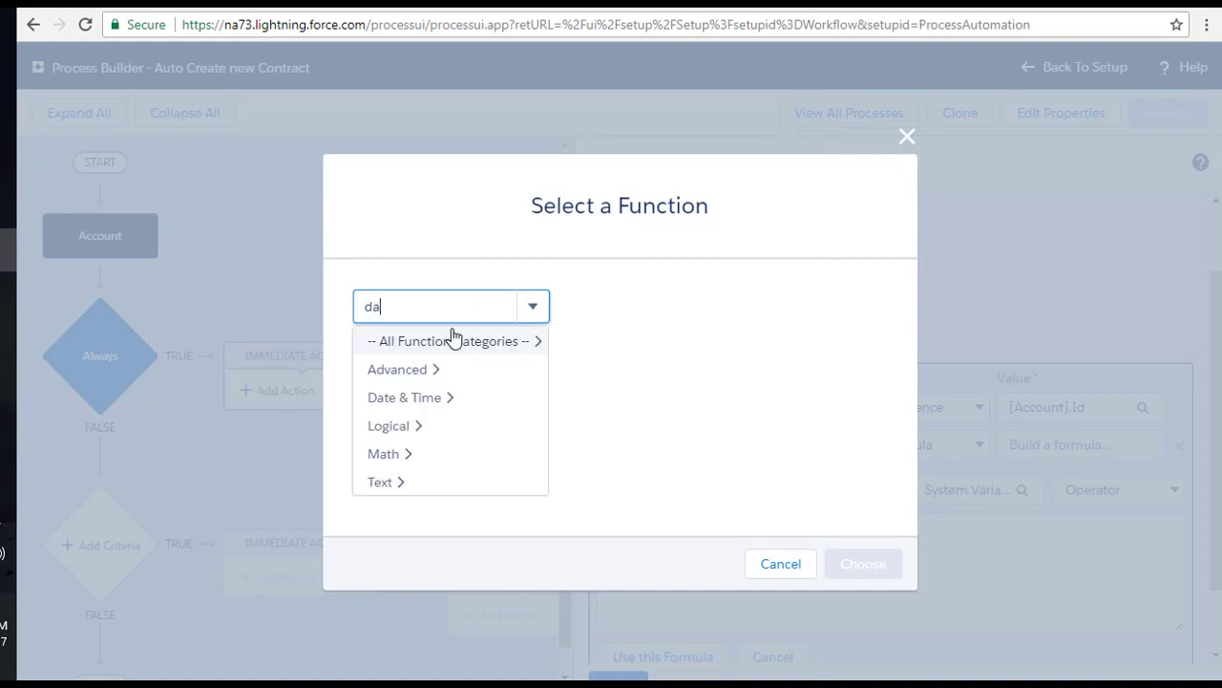
{"action": "left_click", "coordinate": [413, 344]}
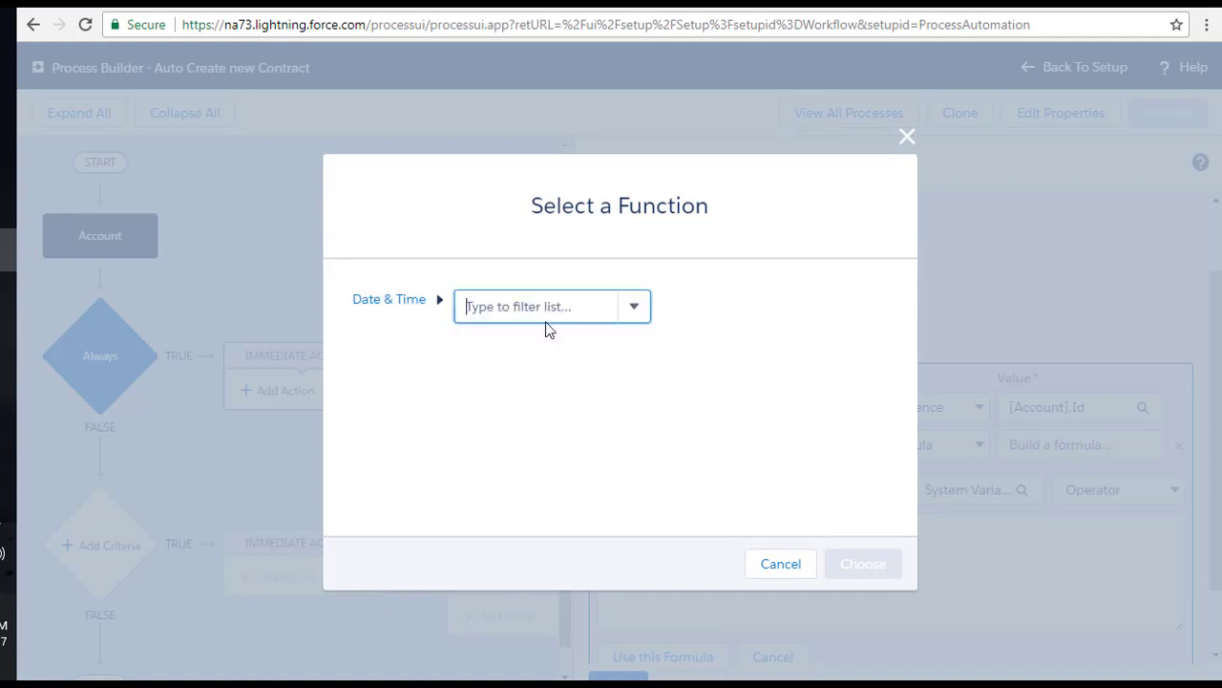
{"action": "left_click", "coordinate": [626, 313]}
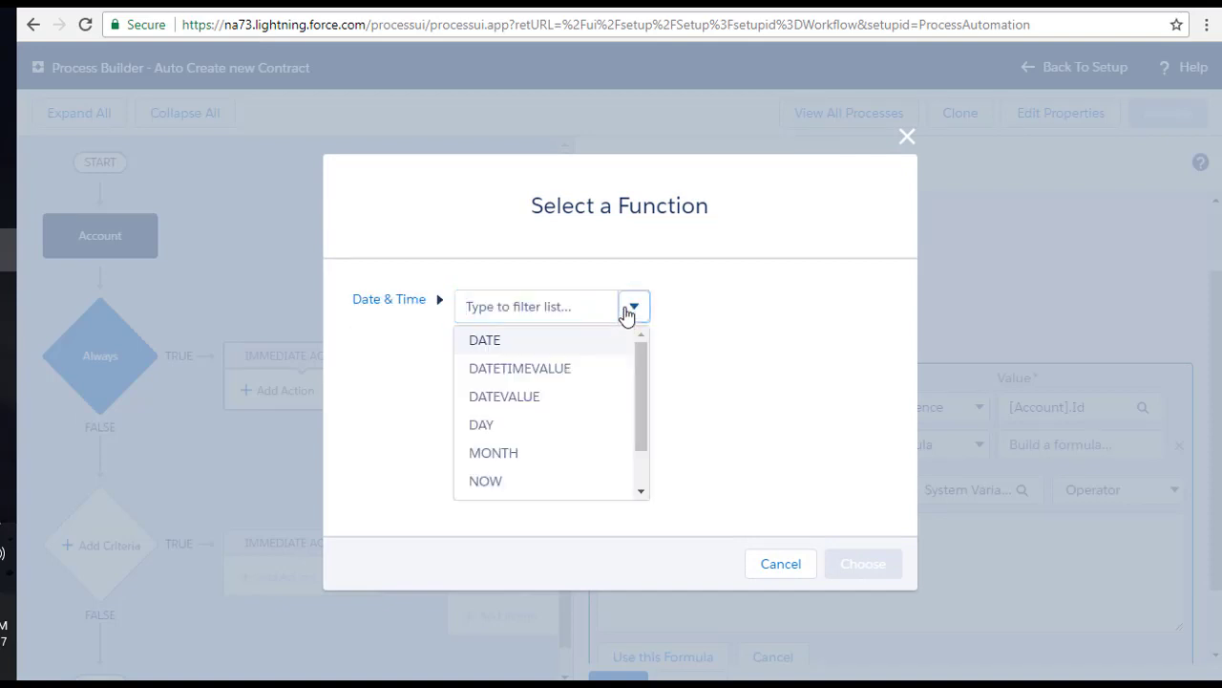
{"action": "left_click", "coordinate": [516, 408]}
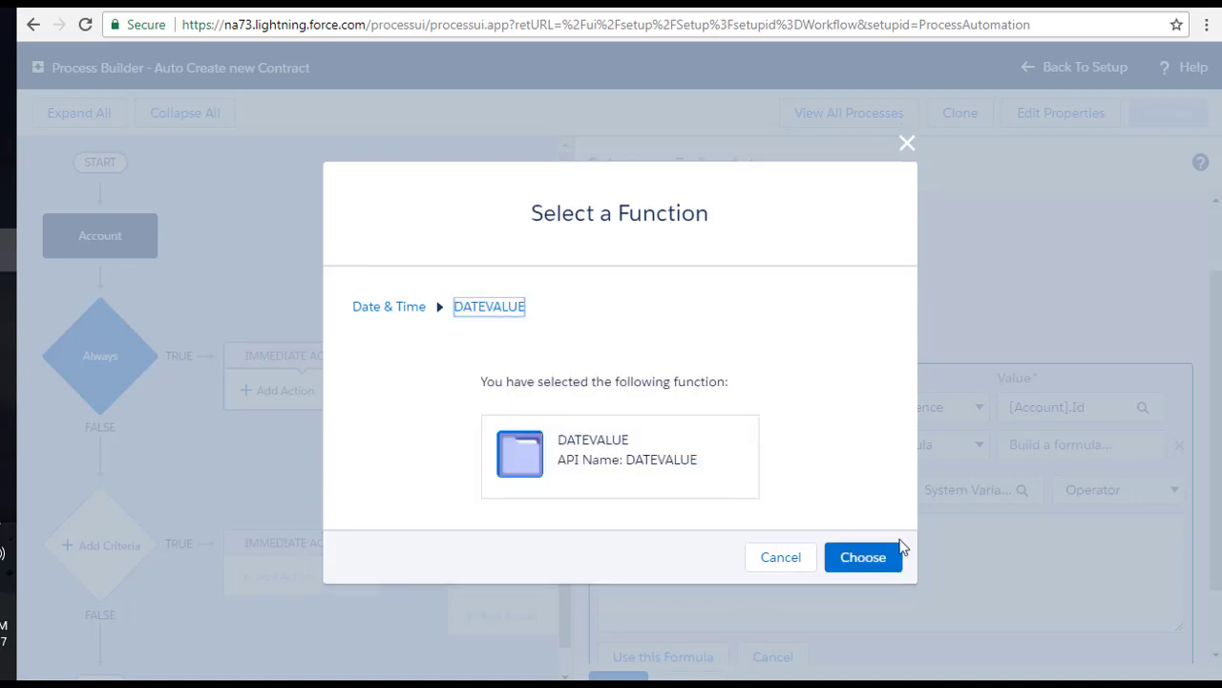
{"action": "left_click", "coordinate": [863, 564]}
Replace the expression placeholder inside DATEVALUE with the account's Created Date field, [Account].CreatedDate
{"action": "double_click", "coordinate": [724, 532]}
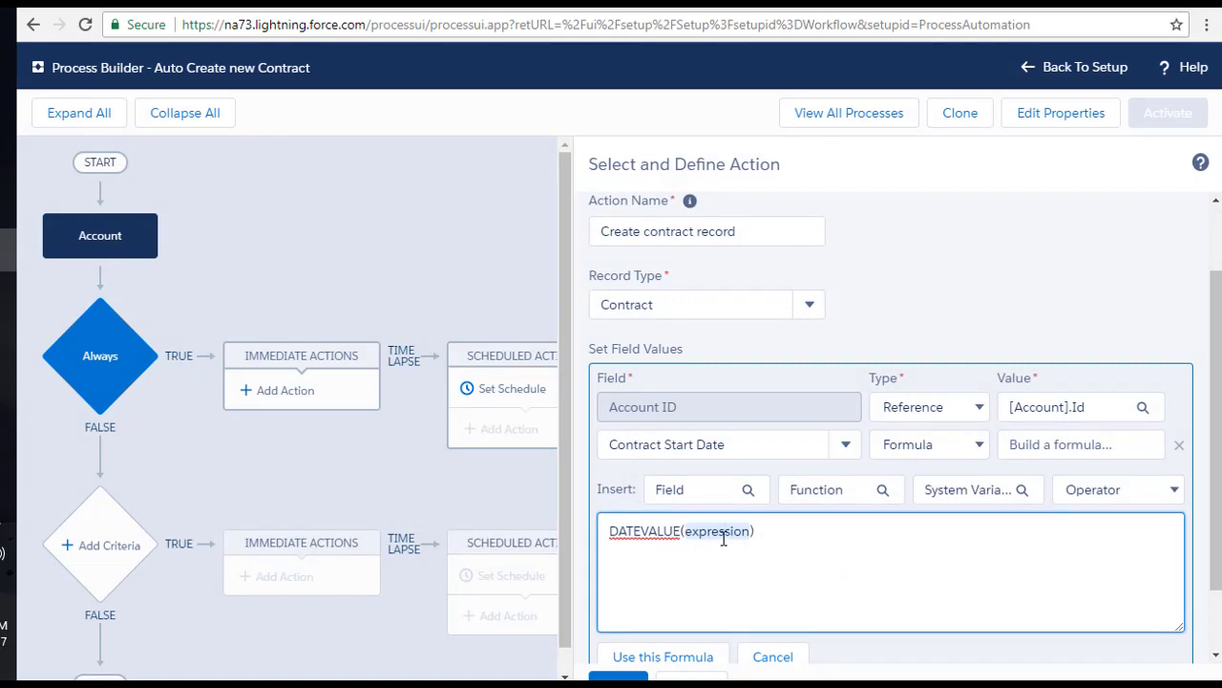
{"action": "left_click", "coordinate": [696, 494]}
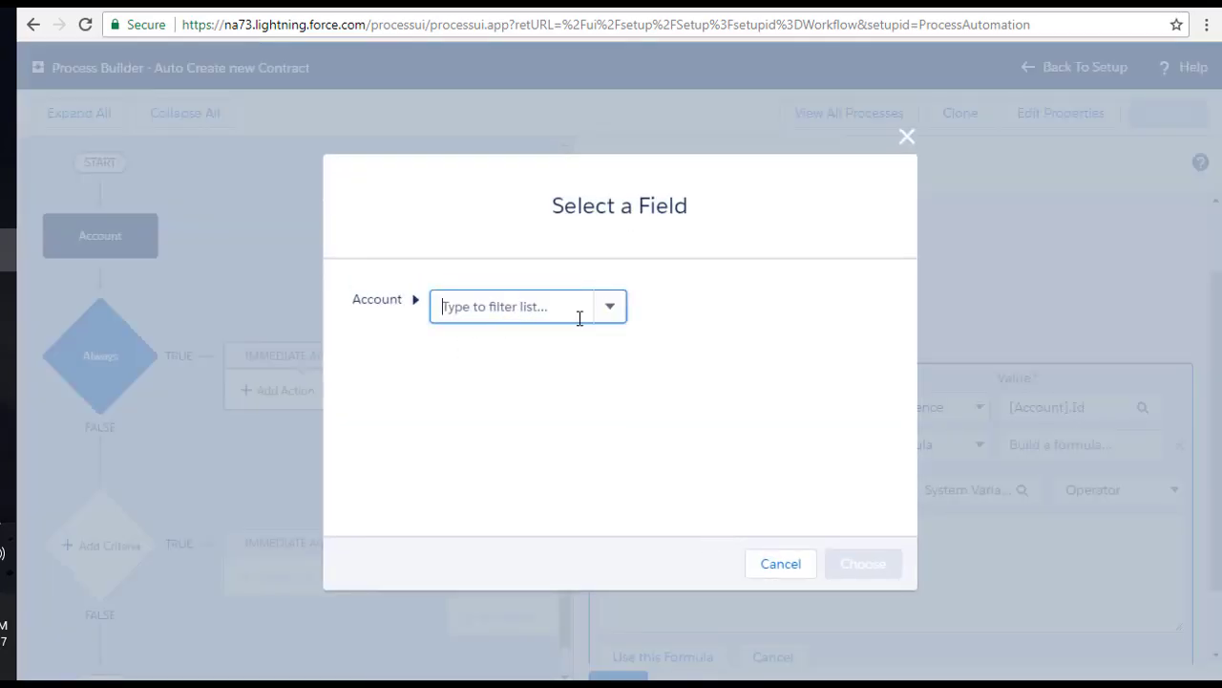
{"action": "left_click", "coordinate": [495, 318]}
{"action": "type", "text": "crea"}
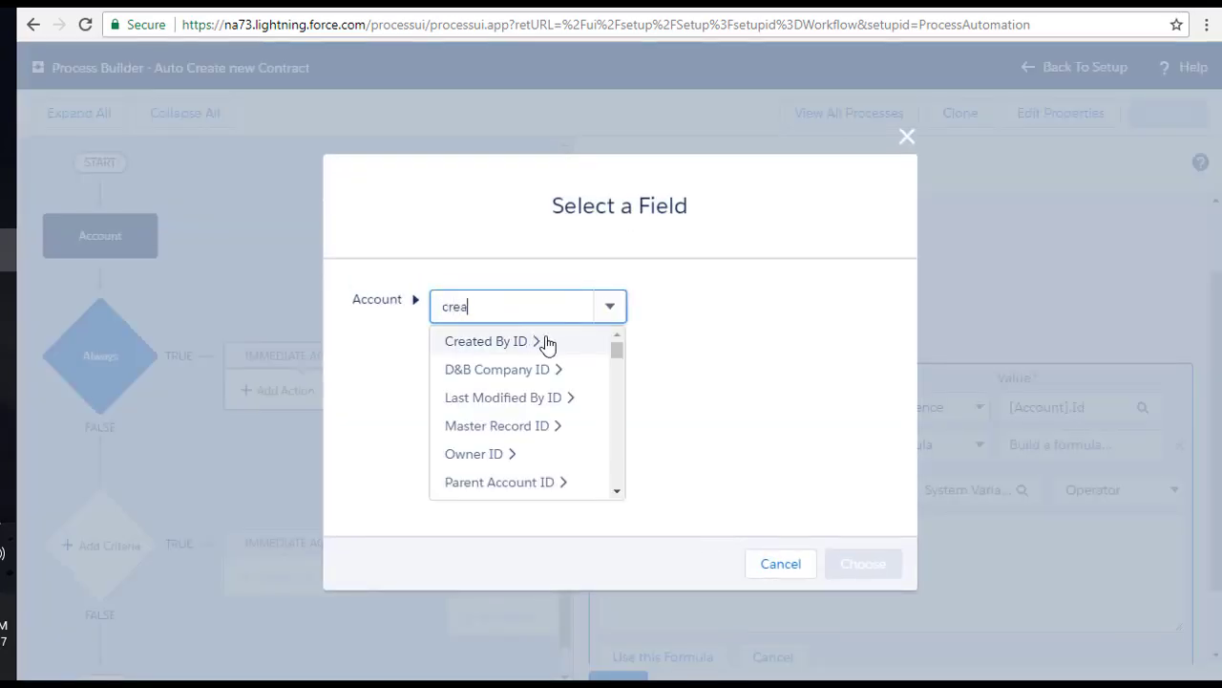
{"action": "left_click", "coordinate": [503, 399]}
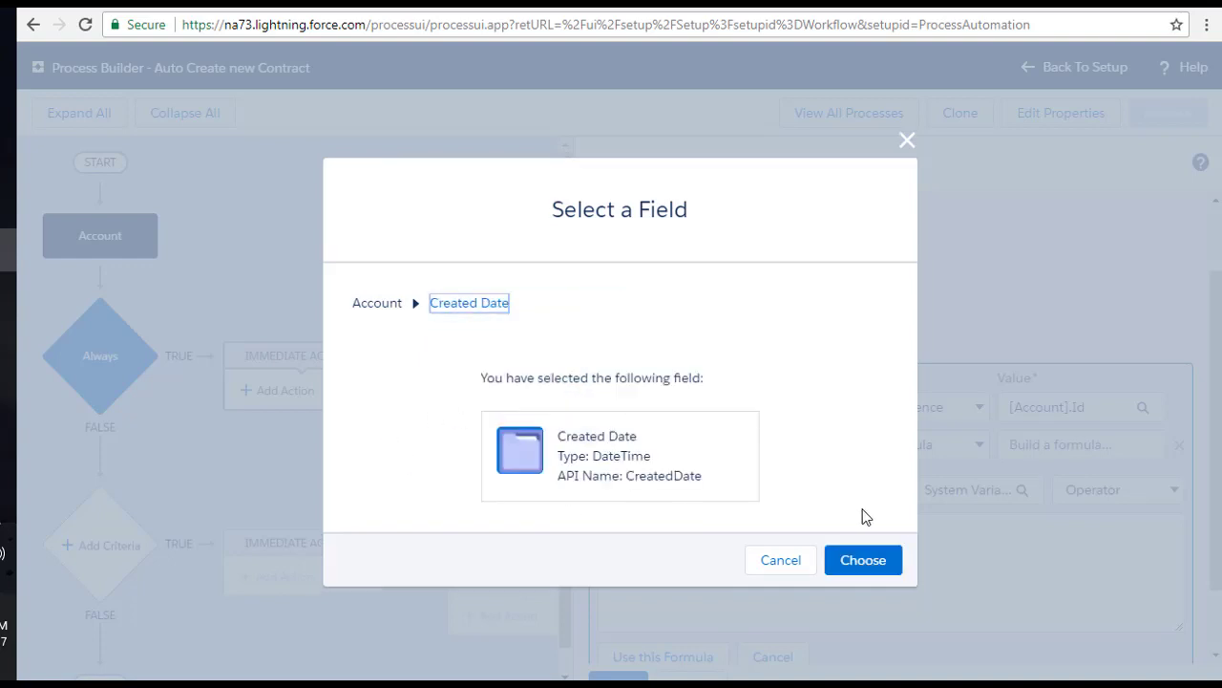
{"action": "left_click", "coordinate": [865, 563]}
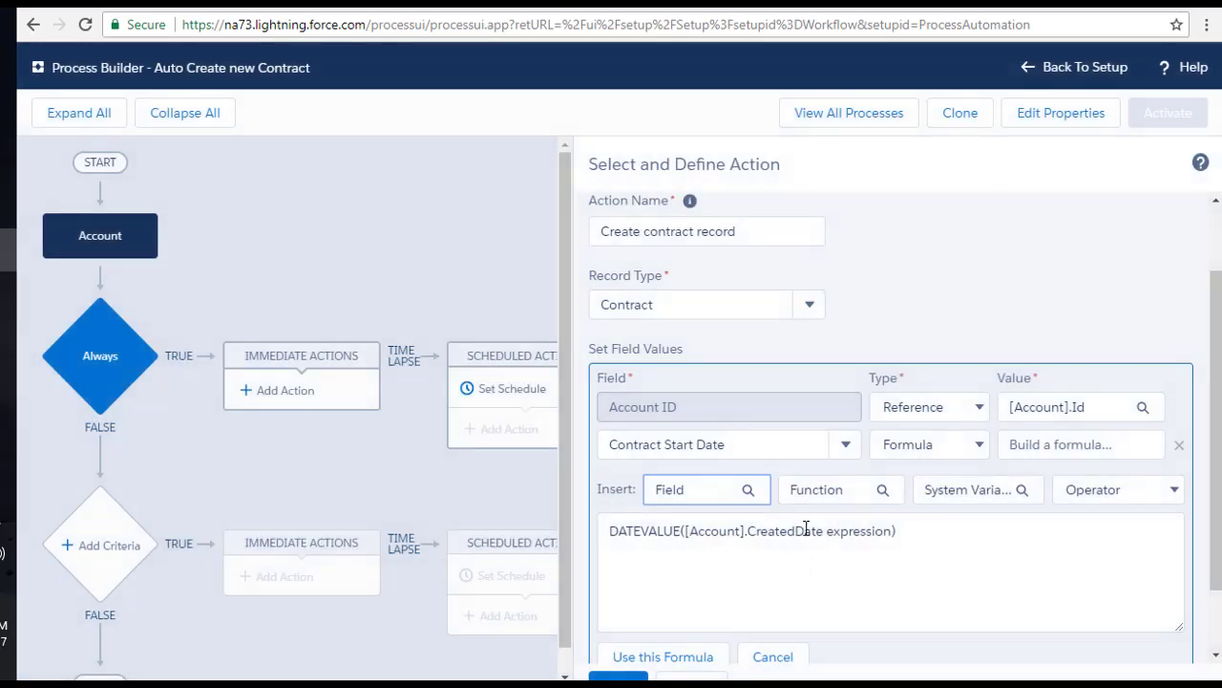
{"action": "left_click_drag", "start_coordinate": [829, 531], "coordinate": [895, 532]}
{"action": "key", "text": "BackSpace"}
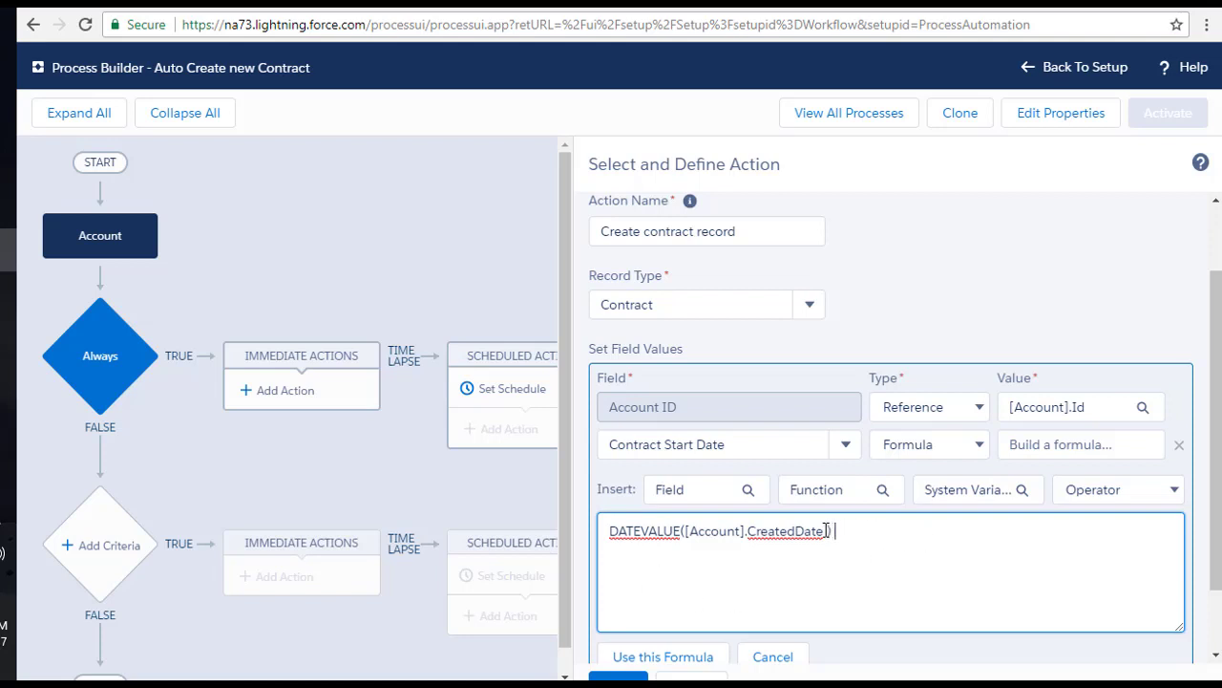
Append +90 after DATEVALUE([Account].CreatedDate ) and apply the formula to Contract Start Date
{"action": "type", "text": "+90"}
{"action": "left_click_drag", "start_coordinate": [833, 531], "coordinate": [622, 541]}
{"action": "left_click_drag", "start_coordinate": [827, 526], "coordinate": [616, 535]}
{"action": "left_click", "coordinate": [877, 528]}
{"action": "scroll", "coordinate": [707, 592], "scroll_direction": "down", "scroll_amount": 1}
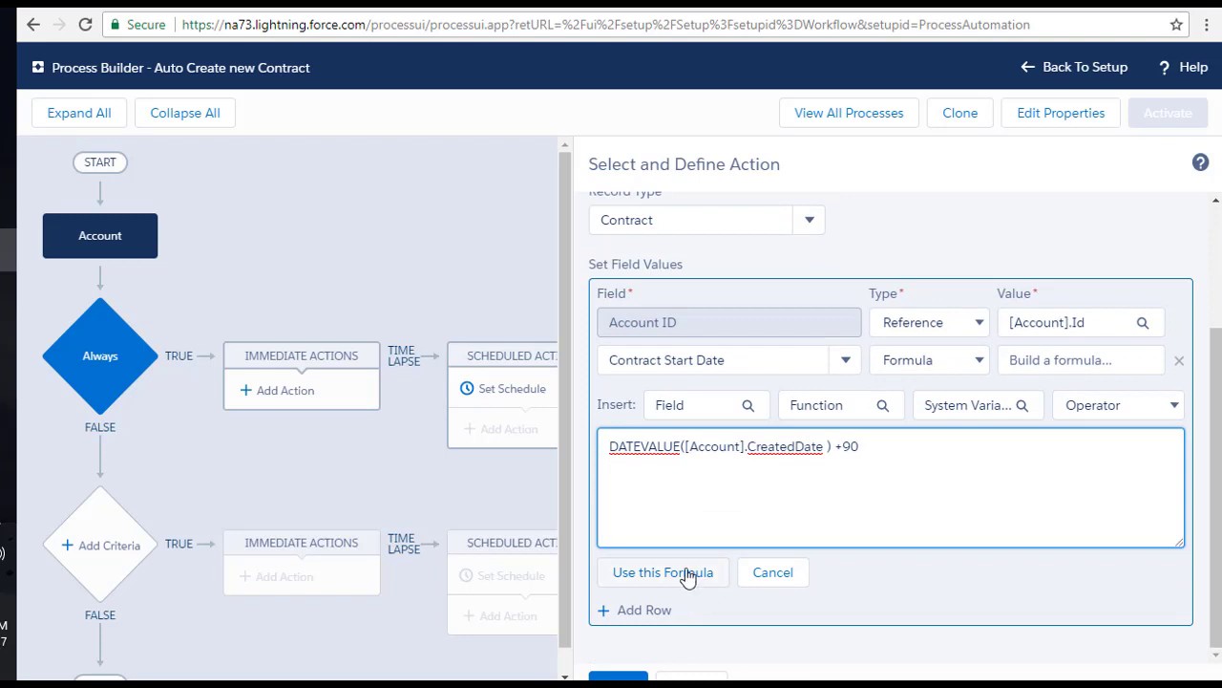
{"action": "left_click", "coordinate": [631, 578]}
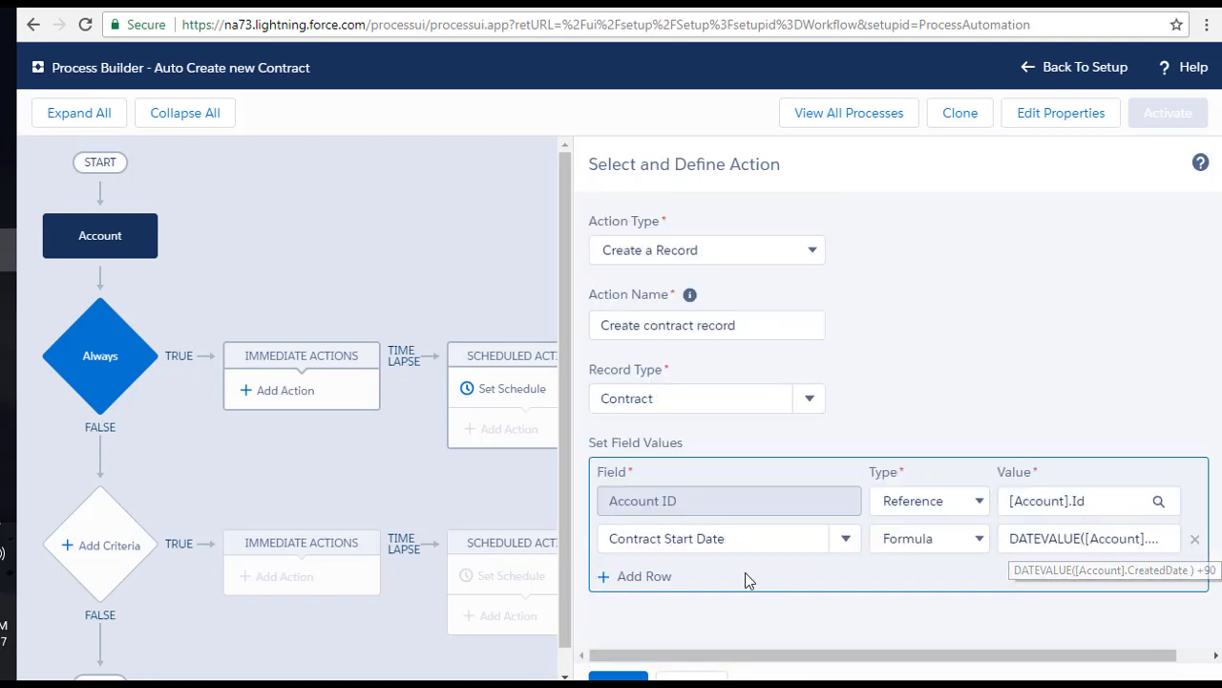
Add a Status row to the contract's field values and set its picklist value to Draft
{"action": "left_click", "coordinate": [655, 577]}
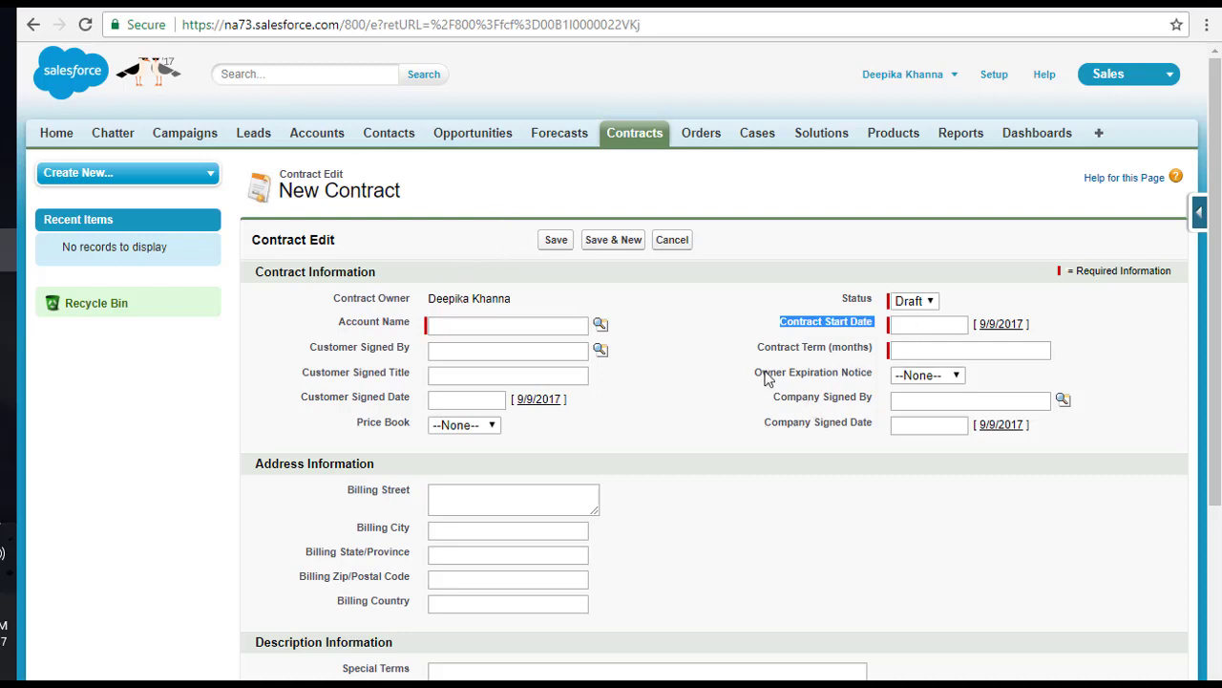
{"action": "double_click", "coordinate": [857, 299]}
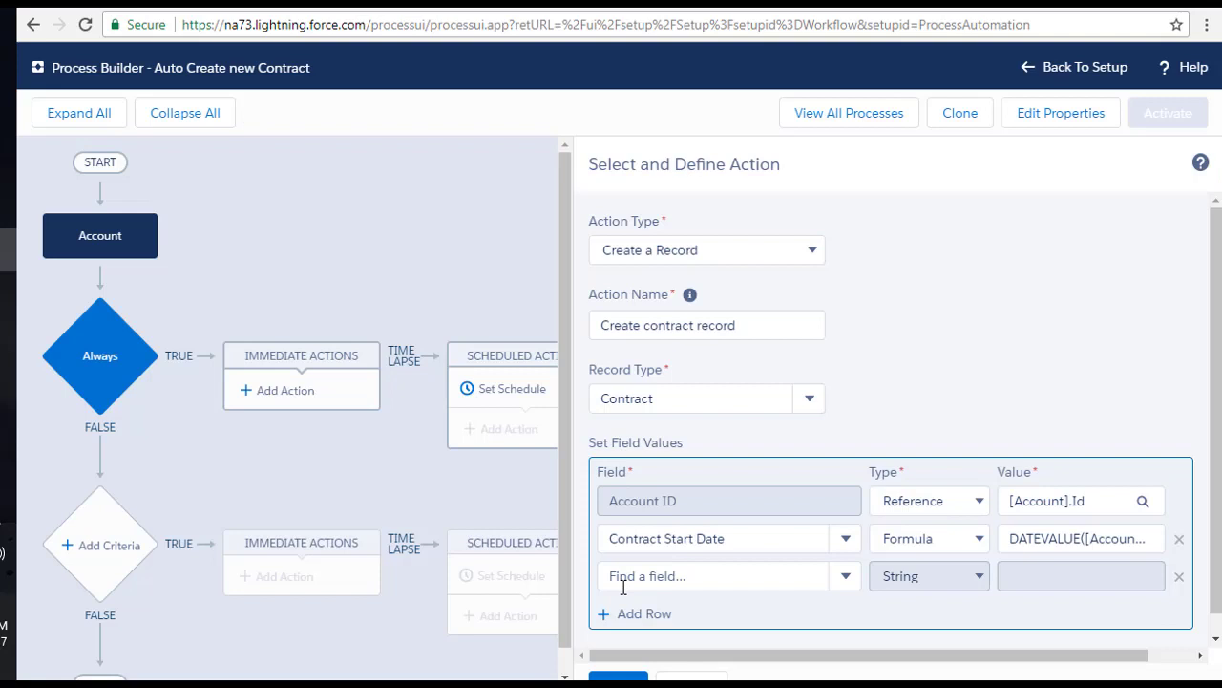
{"action": "left_click", "coordinate": [624, 578]}
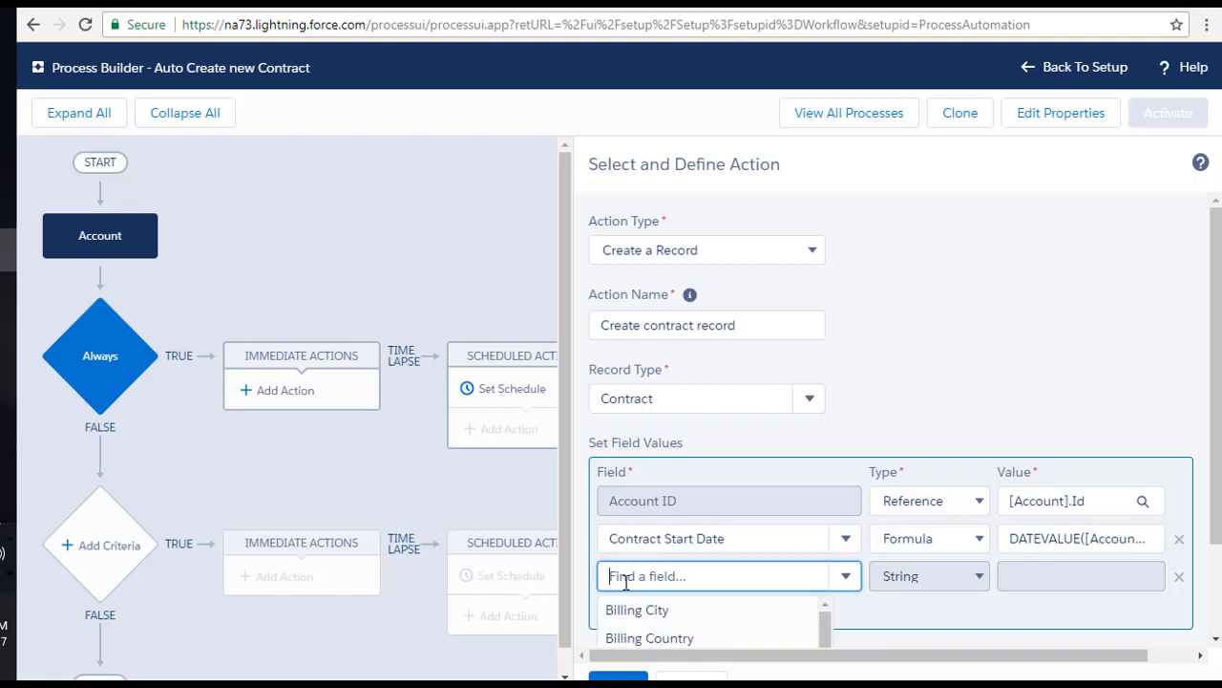
{"action": "type", "text": "statu"}
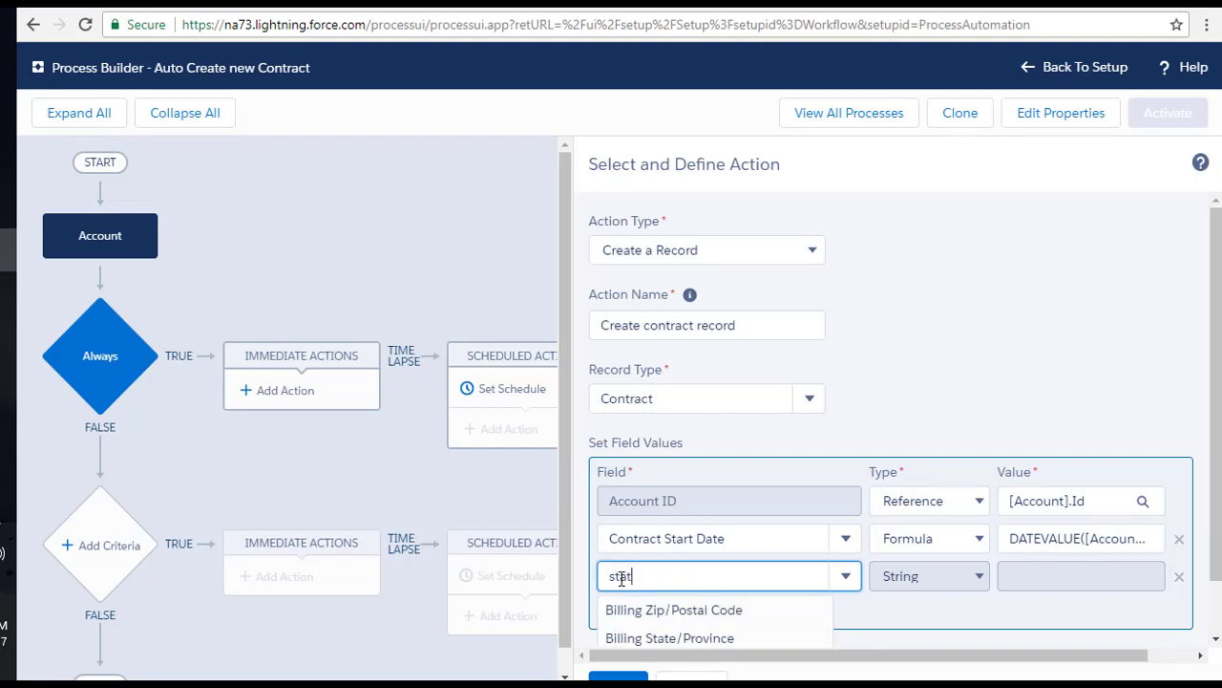
{"action": "left_click", "coordinate": [634, 609]}
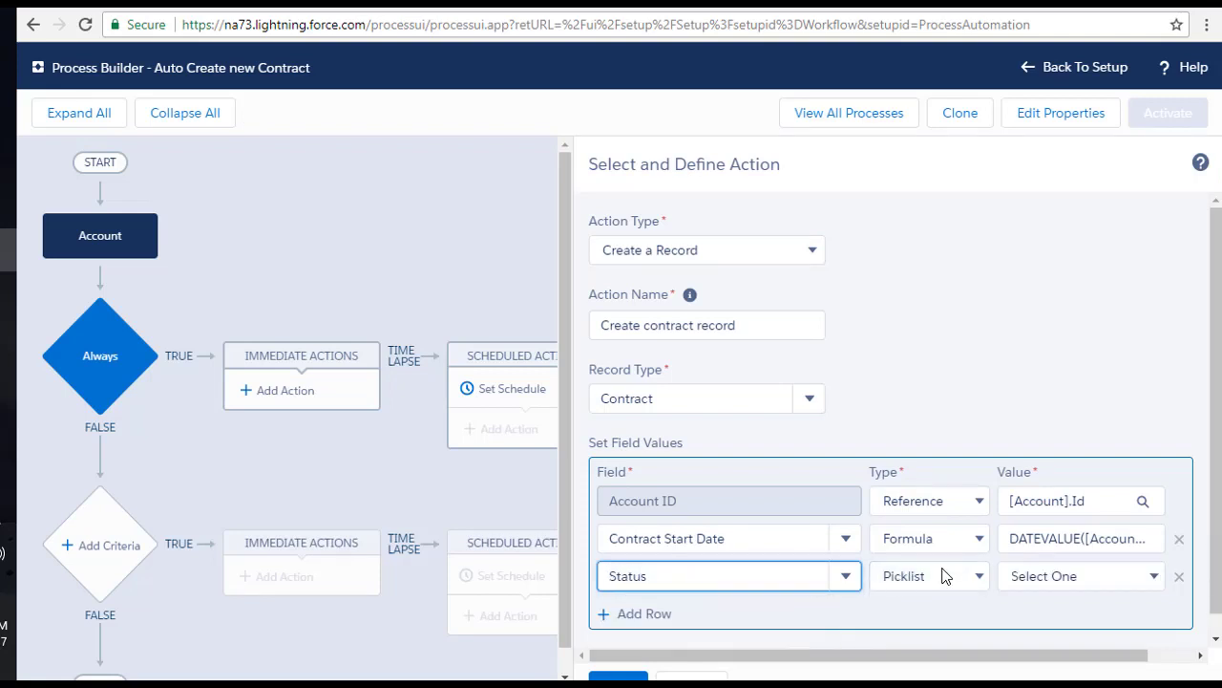
{"action": "left_click", "coordinate": [1056, 578]}
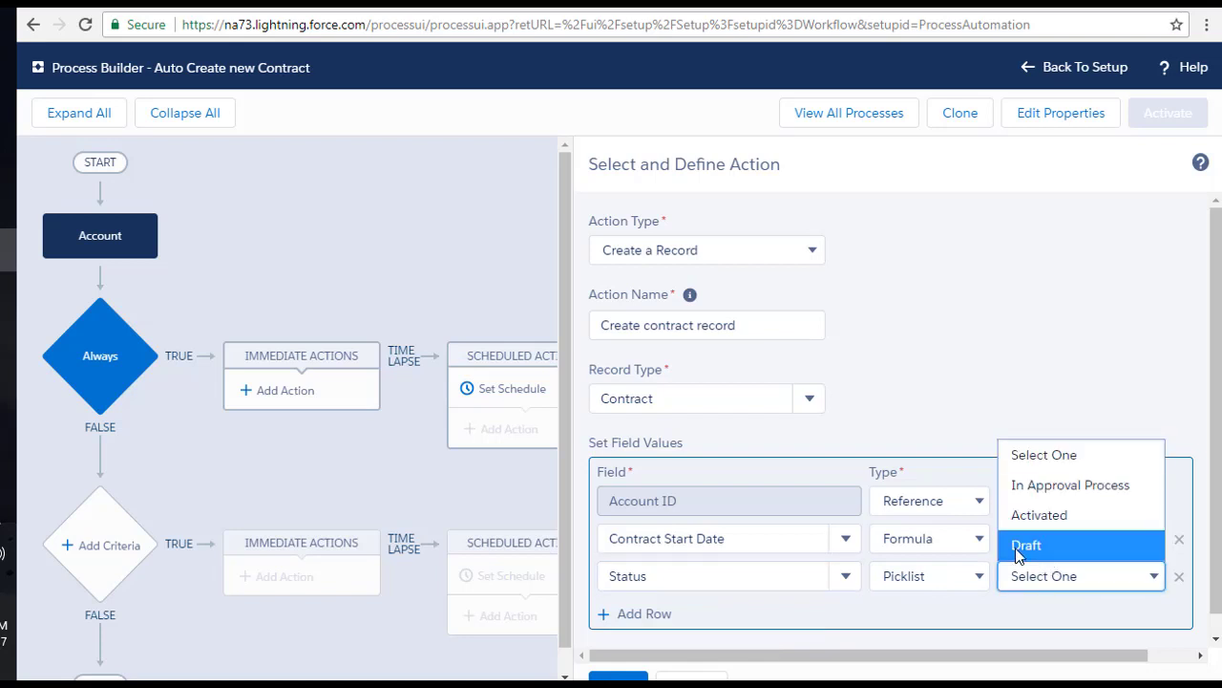
{"action": "left_click", "coordinate": [1028, 545]}
{"action": "scroll", "coordinate": [1009, 582], "scroll_direction": "down", "scroll_amount": 1}
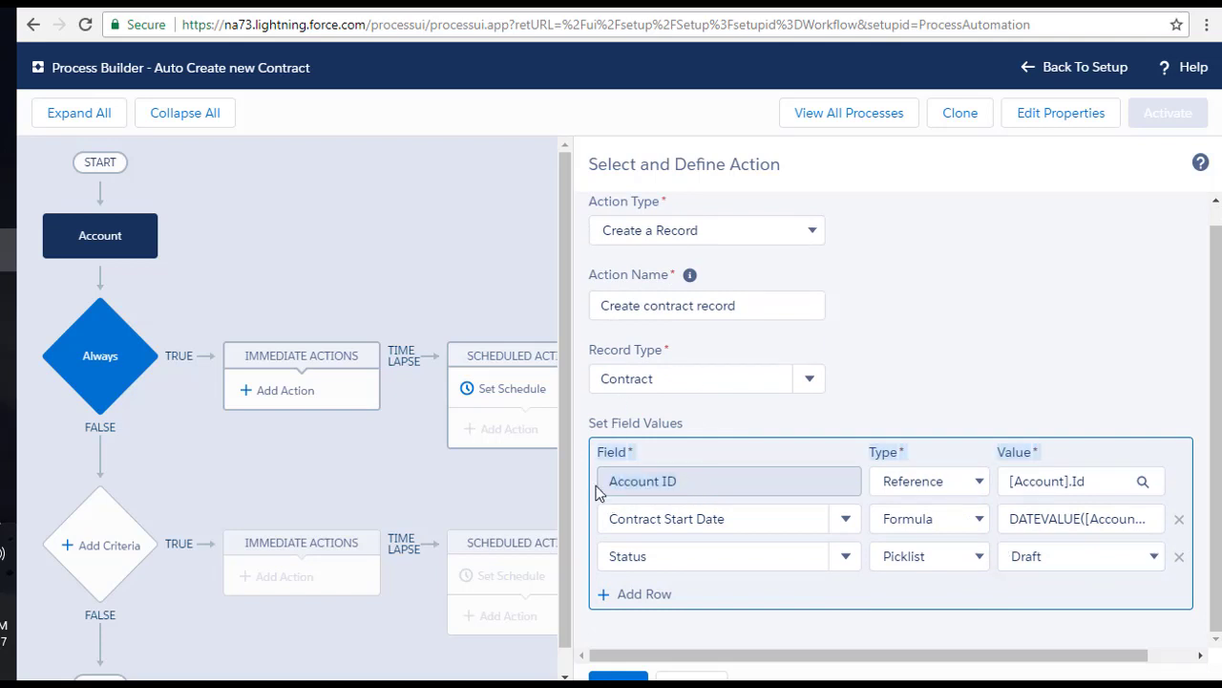
{"action": "left_click", "coordinate": [751, 519]}
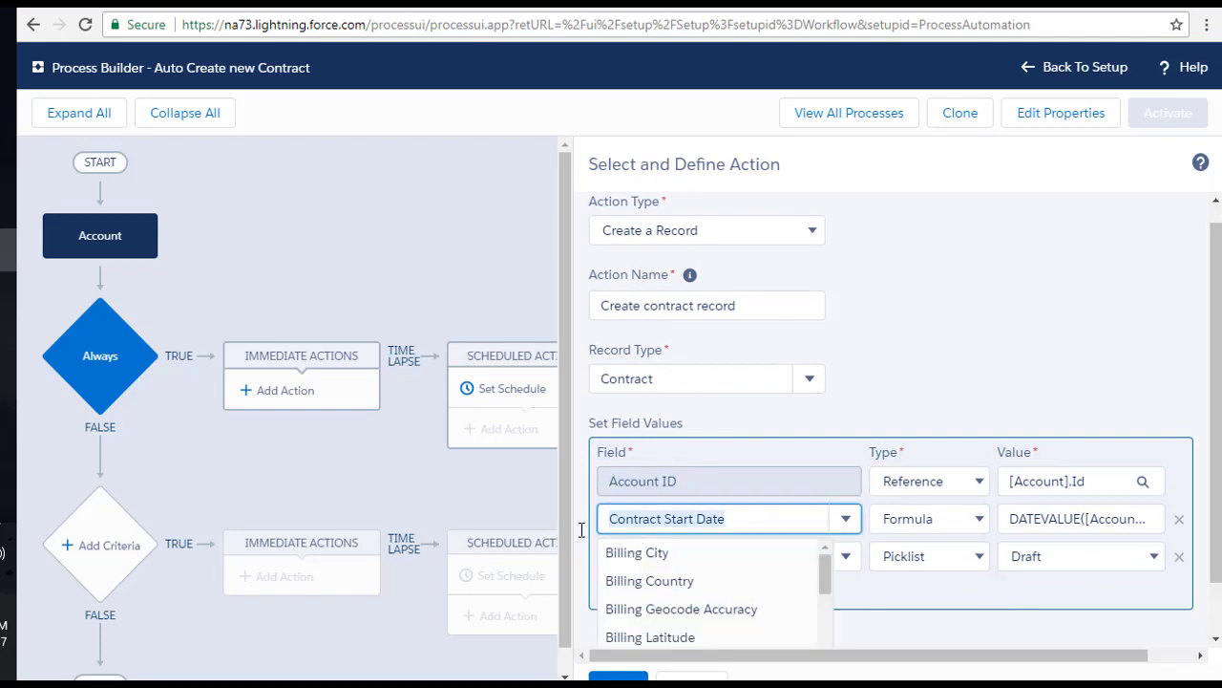
{"action": "left_click", "coordinate": [581, 529]}
{"action": "left_click", "coordinate": [595, 561]}
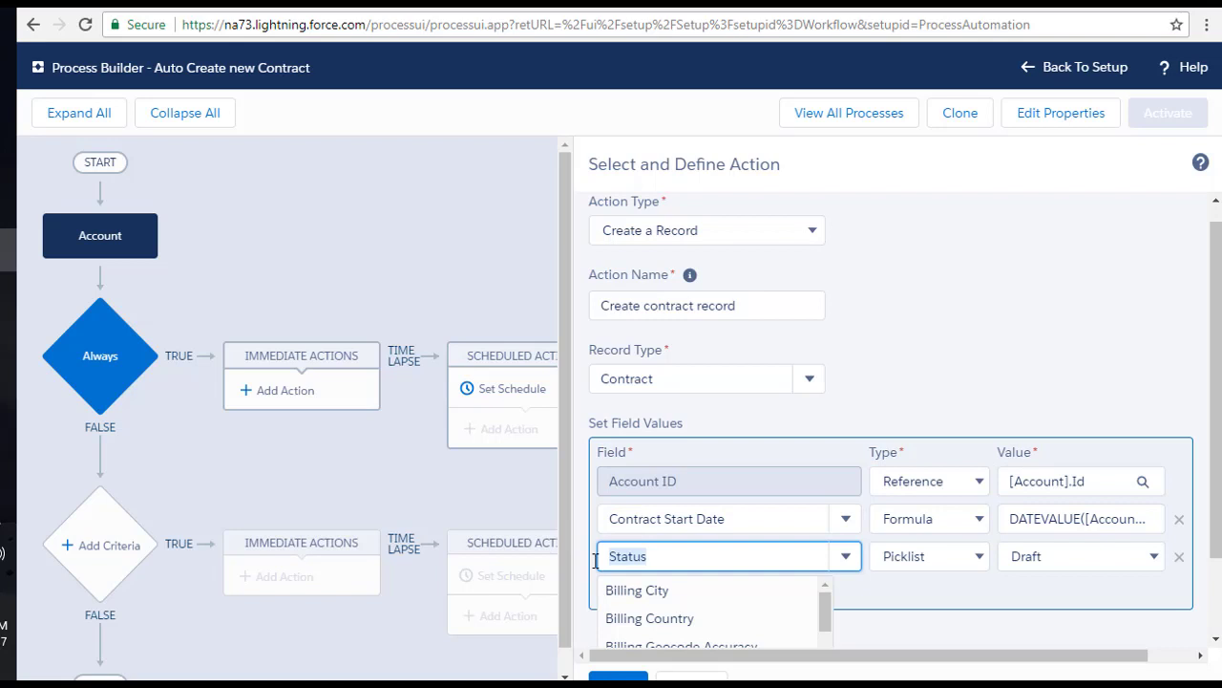
{"action": "left_click", "coordinate": [923, 589]}
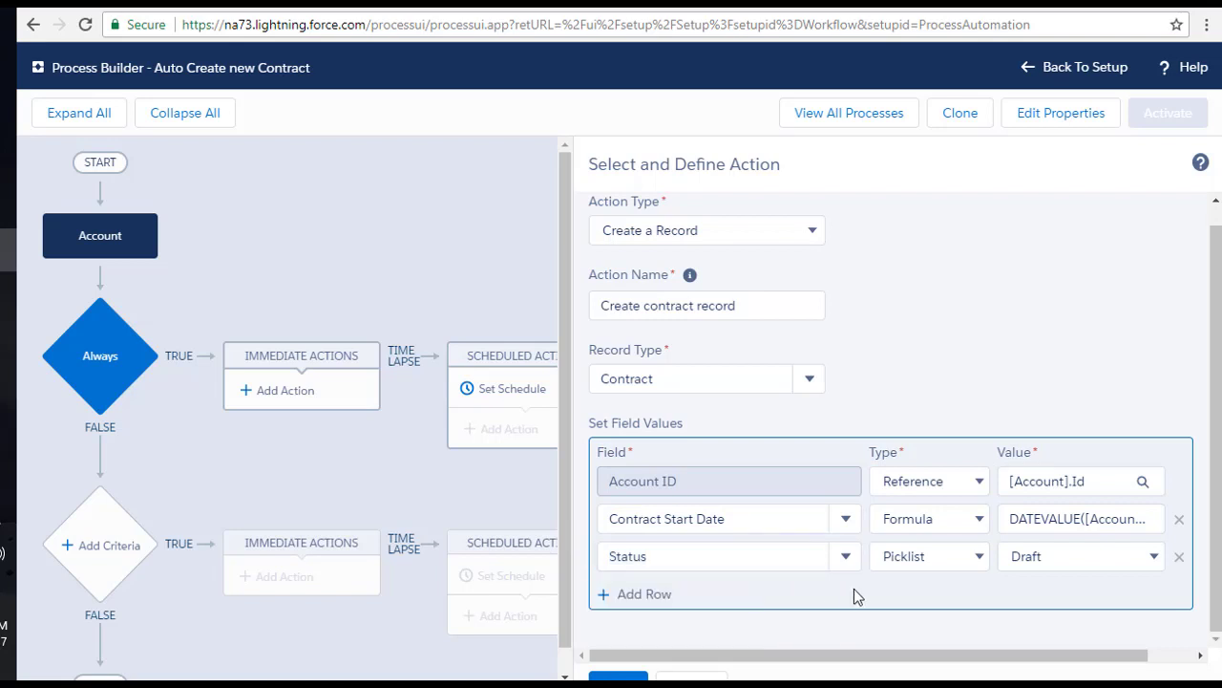
Add a Contract Term row with the Number value 12 and save the Create contract record action
{"action": "left_click", "coordinate": [643, 596]}
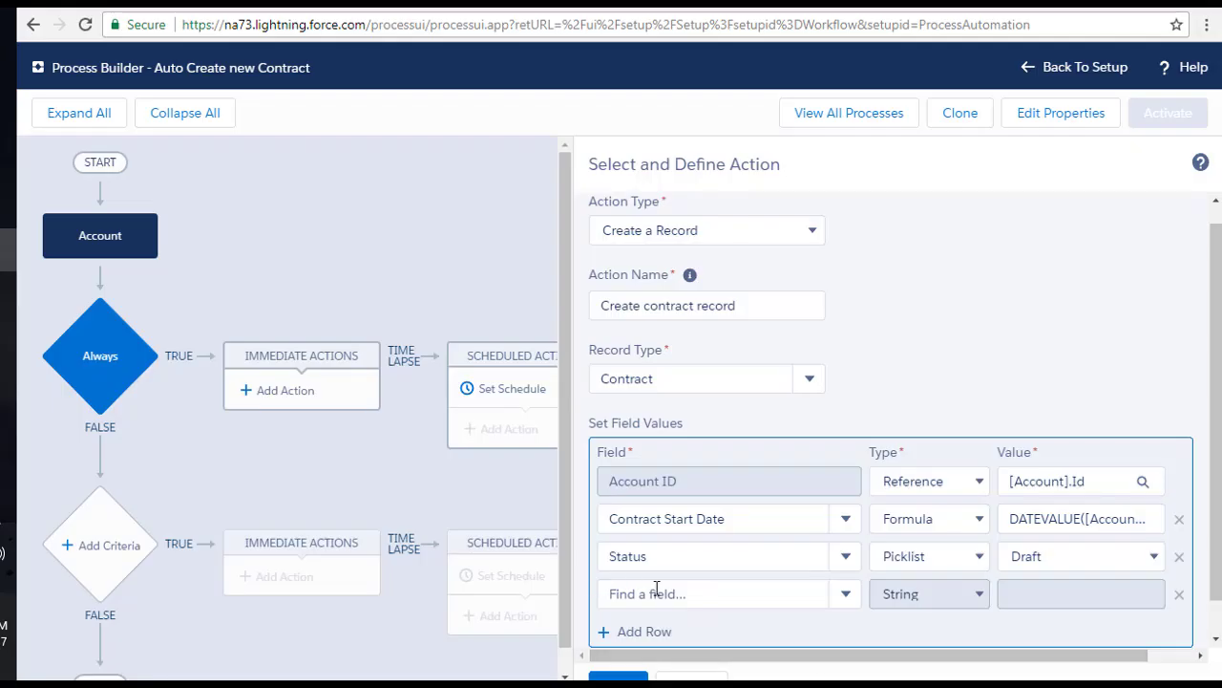
{"action": "left_click", "coordinate": [656, 589]}
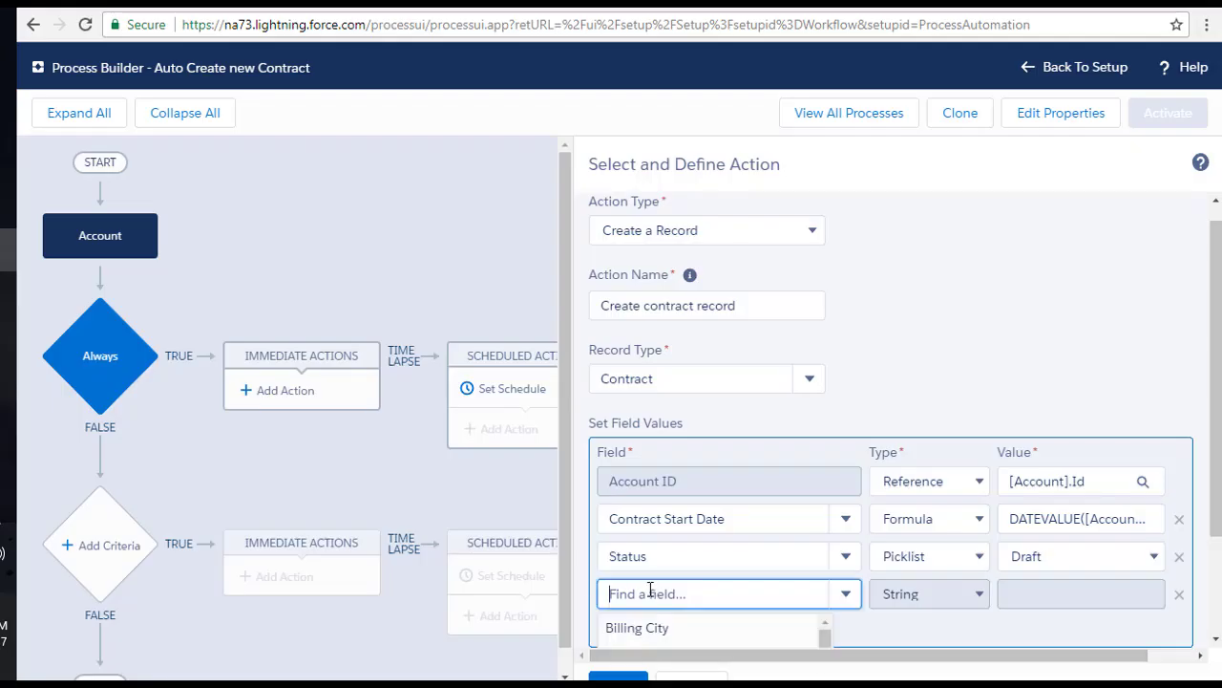
{"action": "type", "text": "contr"}
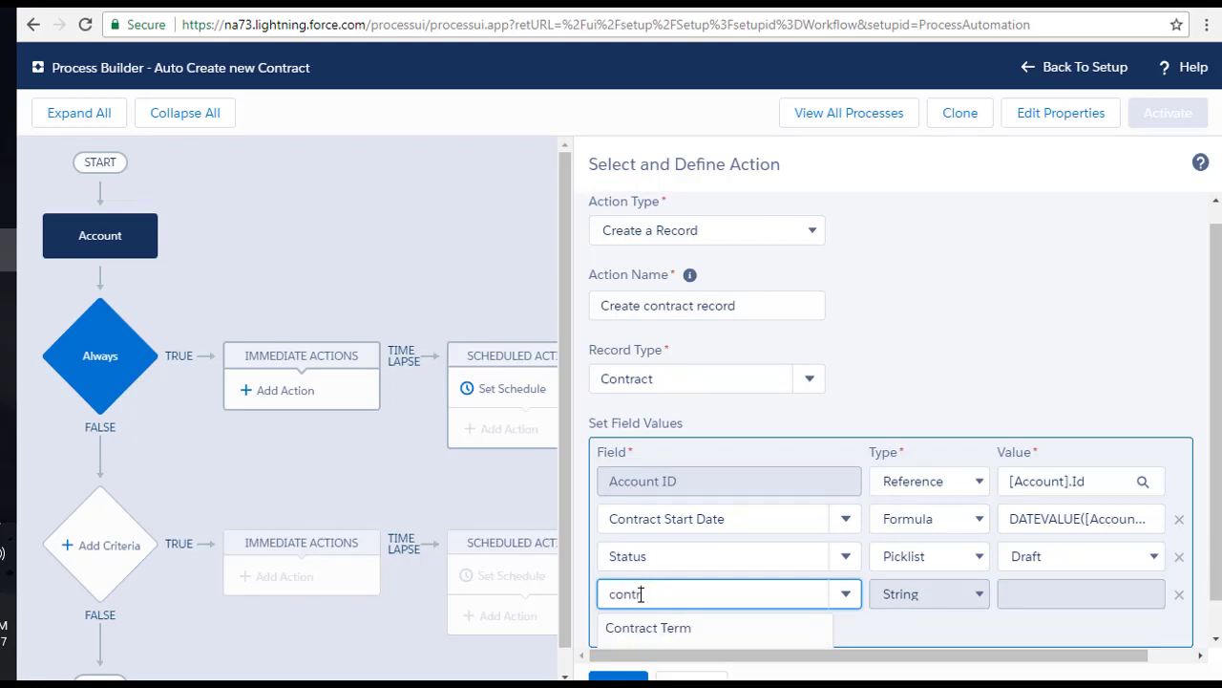
{"action": "left_click", "coordinate": [668, 630]}
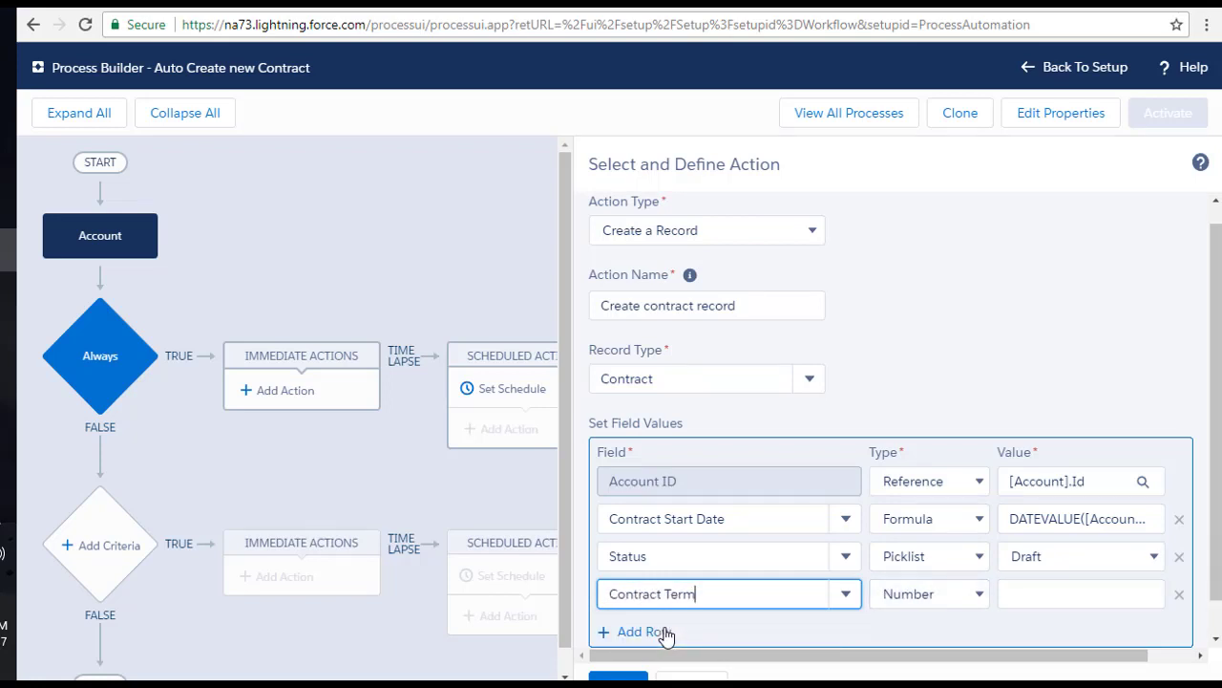
{"action": "left_click", "coordinate": [1033, 589]}
{"action": "type", "text": "12"}
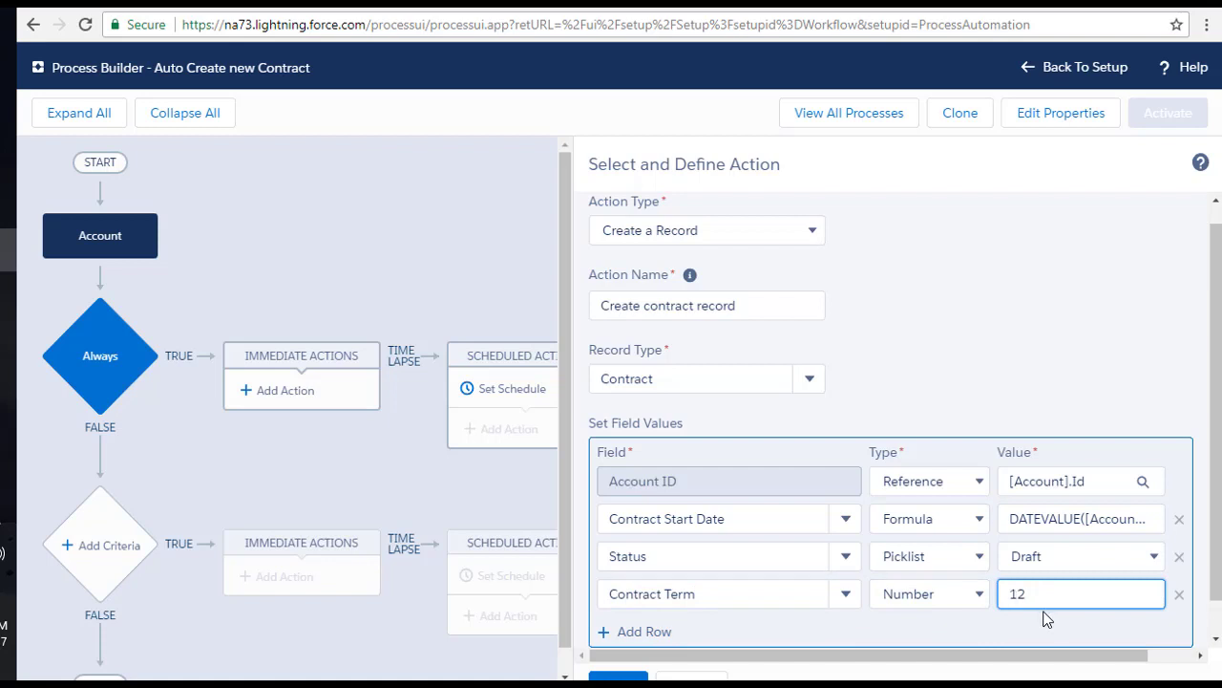
{"action": "scroll", "coordinate": [901, 582], "scroll_direction": "down", "scroll_amount": 1}
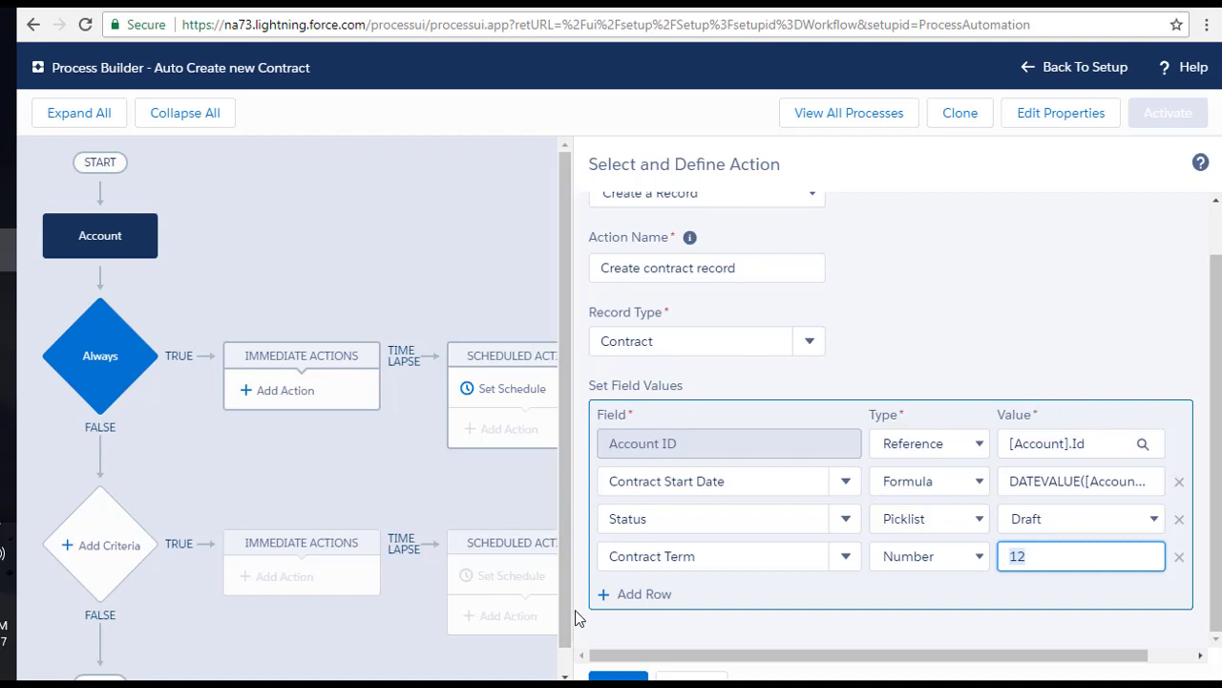
{"action": "left_click", "coordinate": [617, 677]}
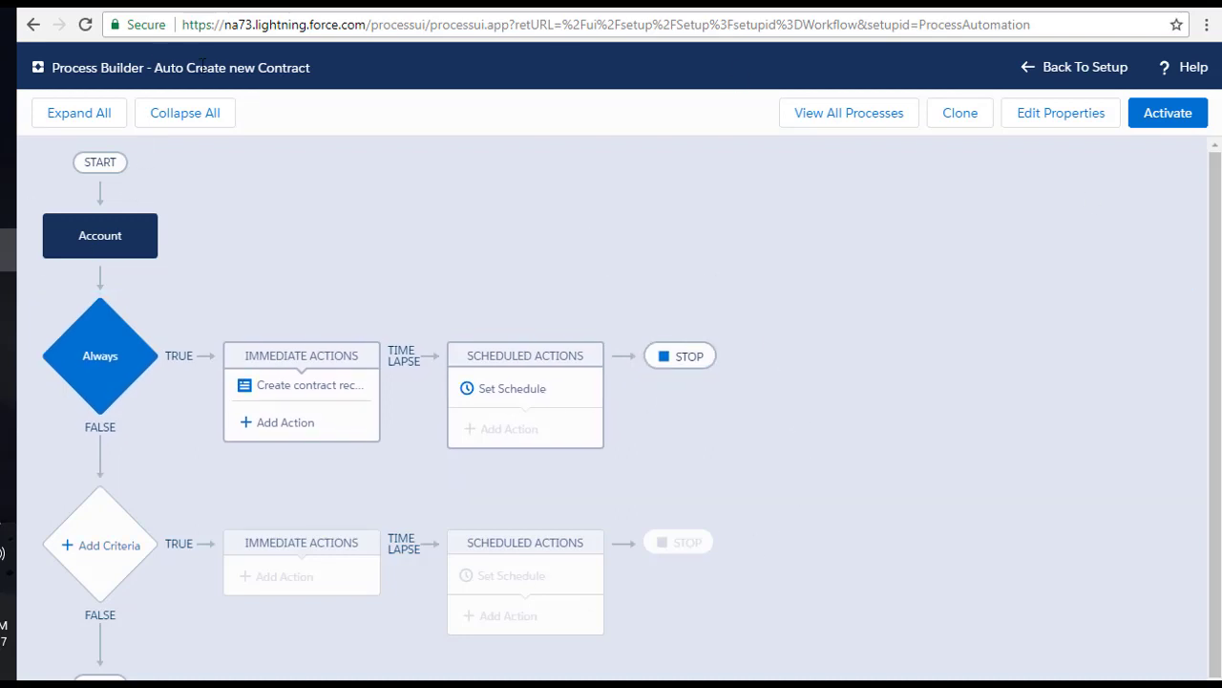
Review the process against the business scenario slide, checking the Account trigger, the Always criteria and the Create contract record action's field values
{"action": "left_click_drag", "start_coordinate": [338, 62], "coordinate": [158, 84]}
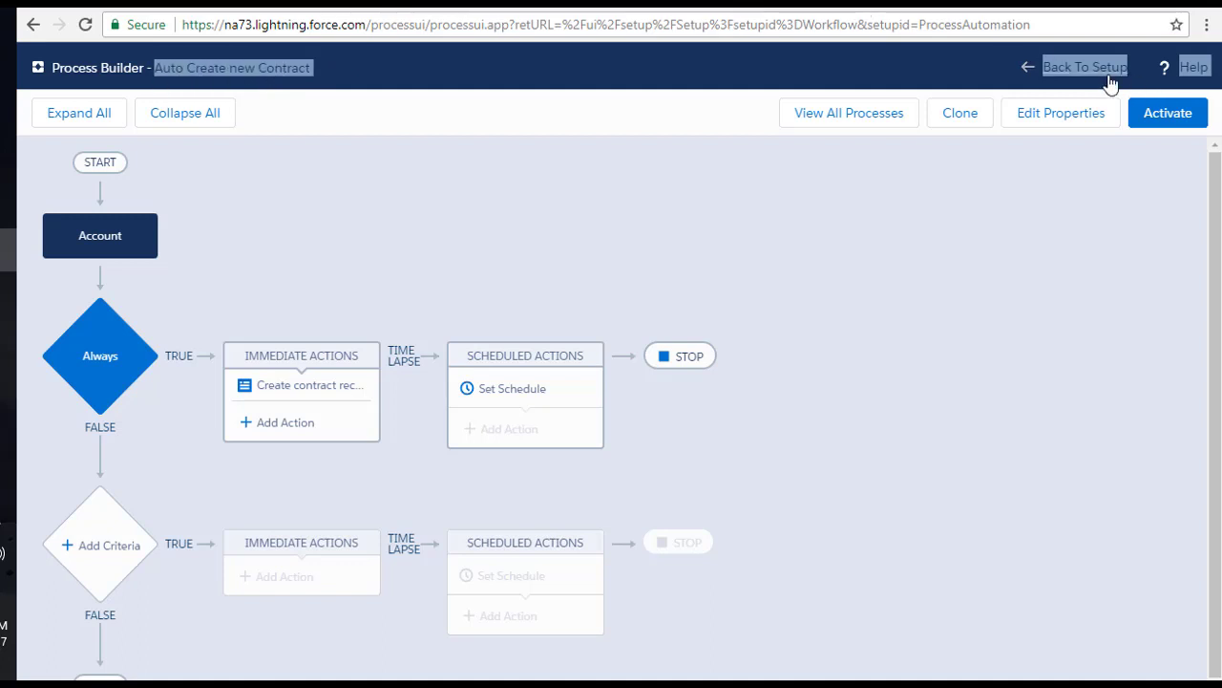
{"action": "left_click", "coordinate": [1180, 132]}
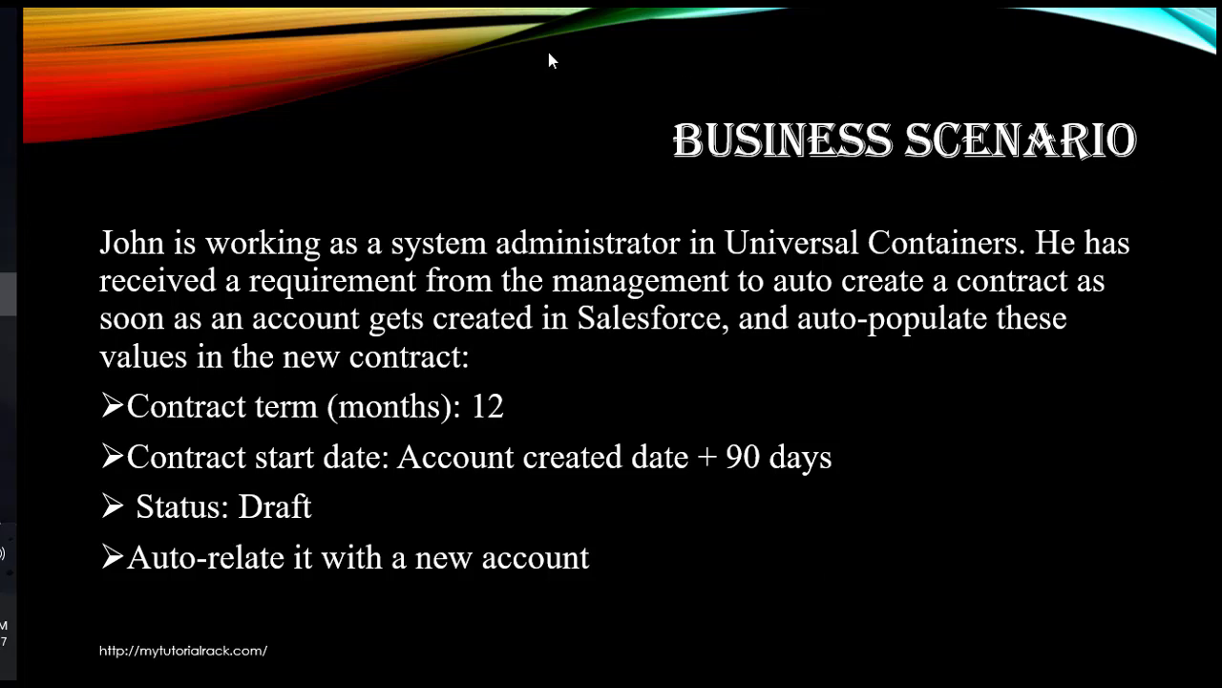
{"action": "left_click", "coordinate": [7, 250]}
{"action": "left_click", "coordinate": [103, 246]}
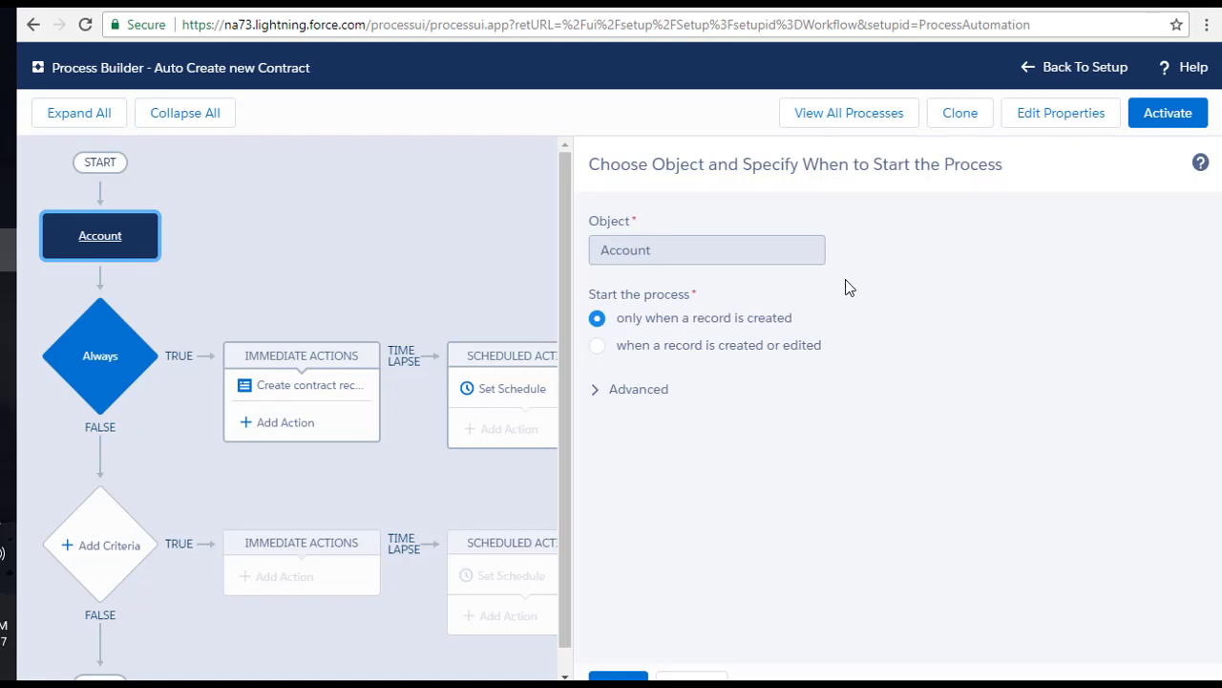
{"action": "left_click", "coordinate": [105, 360]}
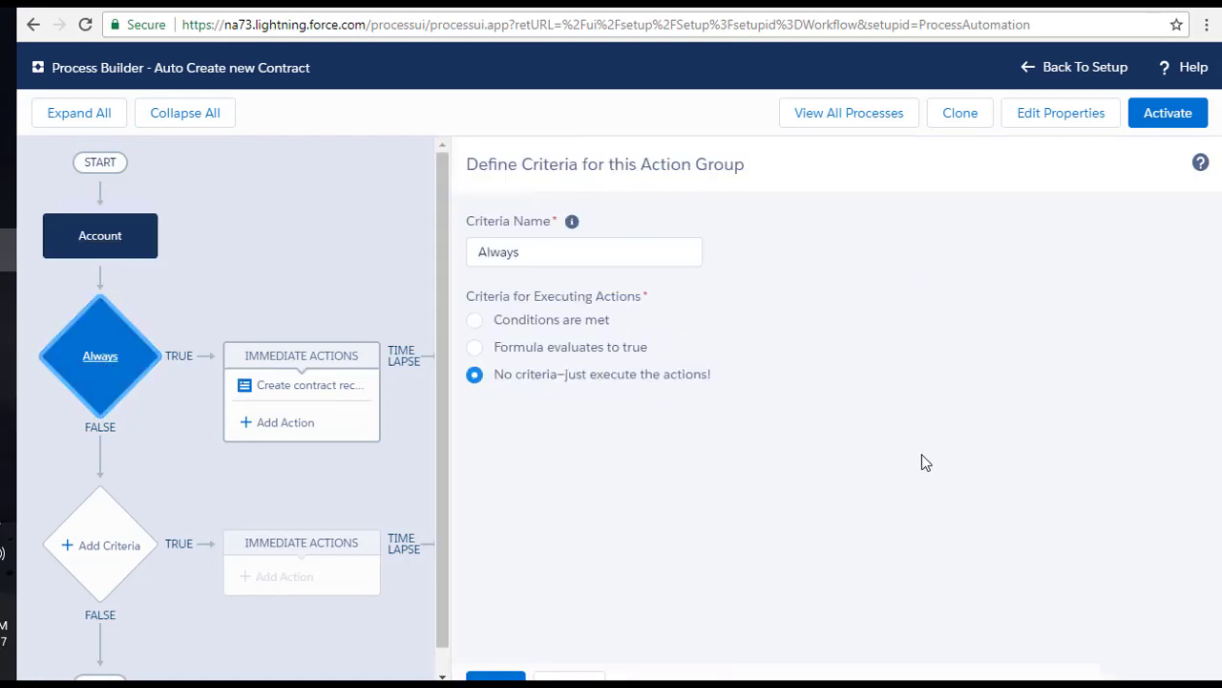
{"action": "left_click", "coordinate": [298, 391]}
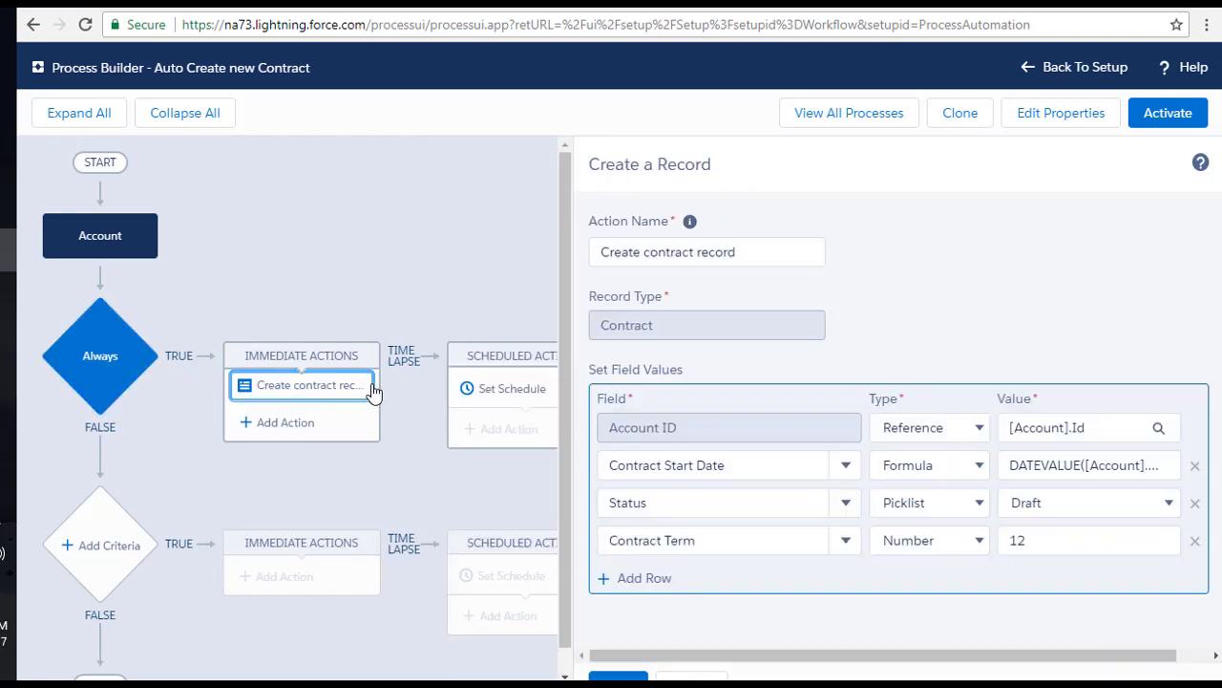
{"action": "left_click", "coordinate": [754, 250]}
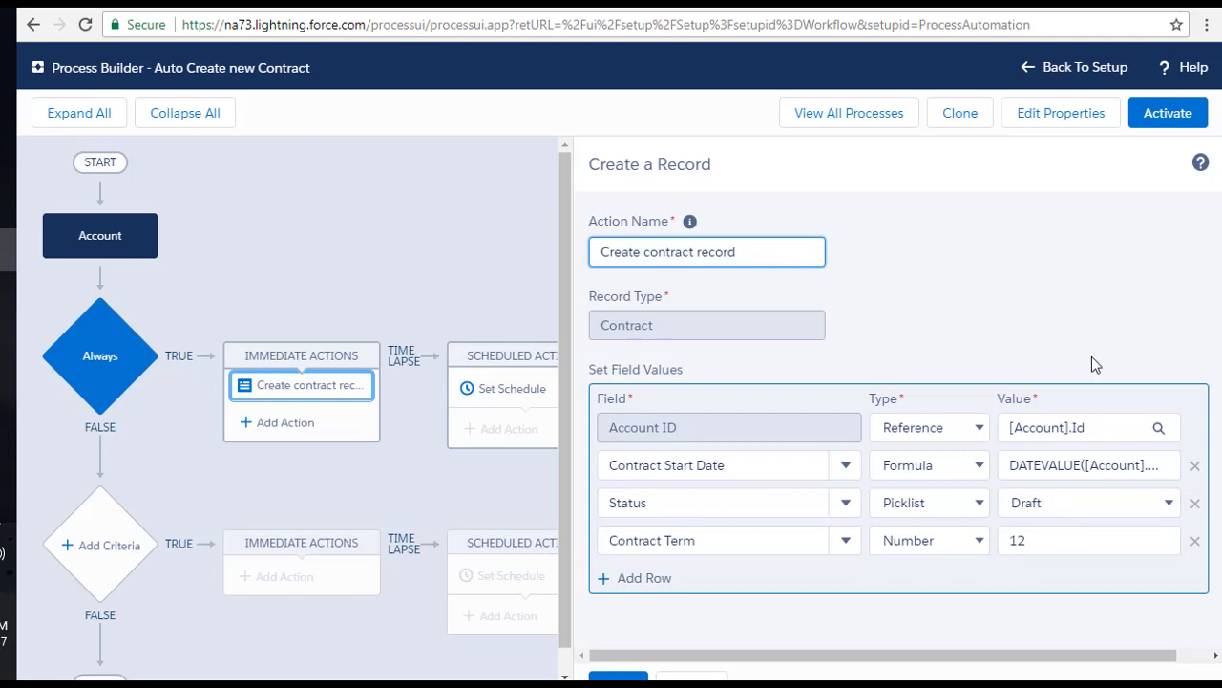
Activate the Auto Create new Contract process and confirm the version activation
{"action": "left_click", "coordinate": [1164, 119]}
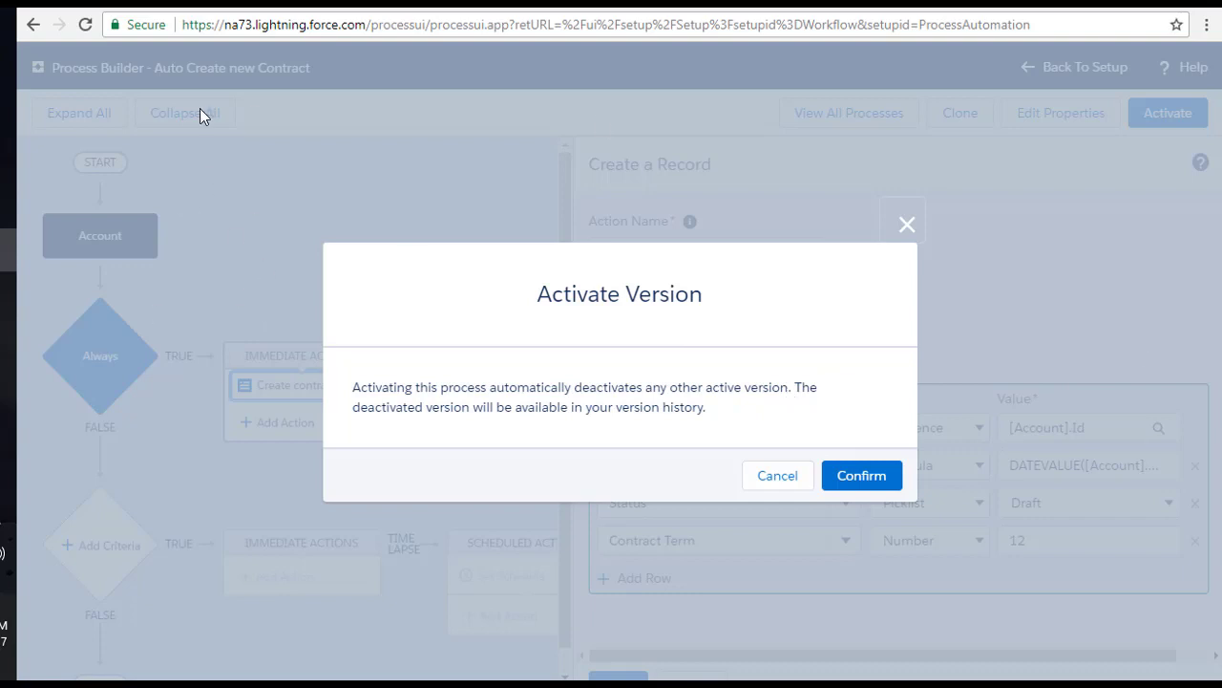
{"action": "left_click", "coordinate": [863, 475]}
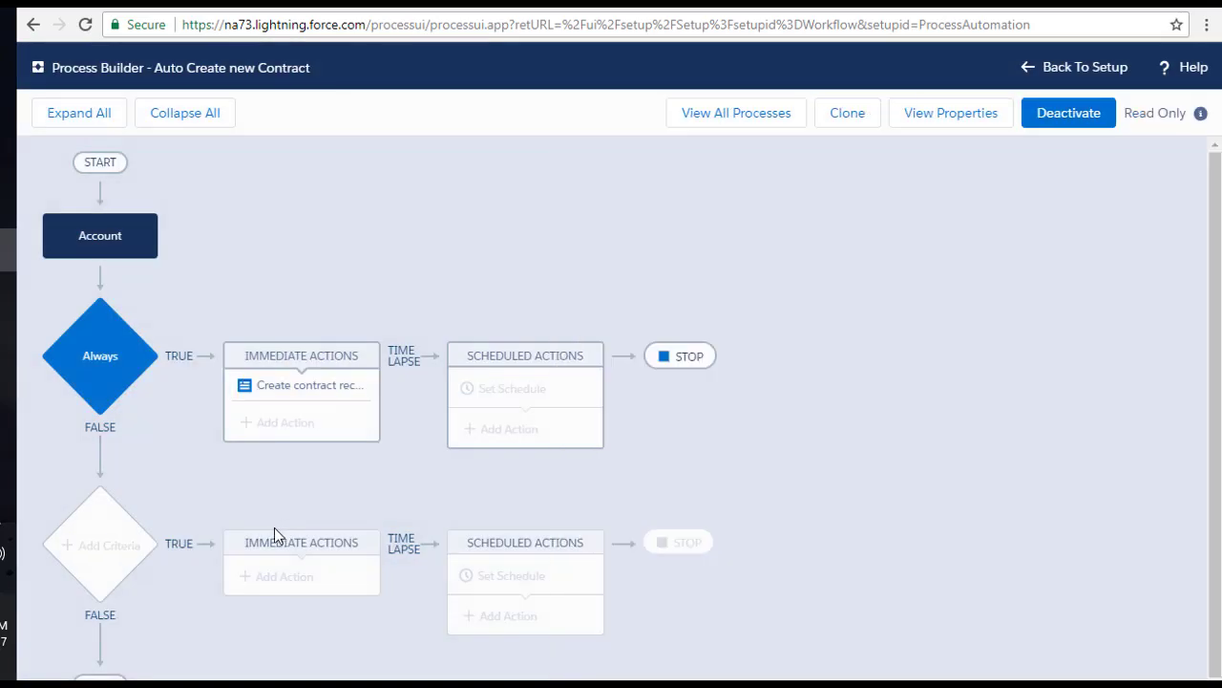